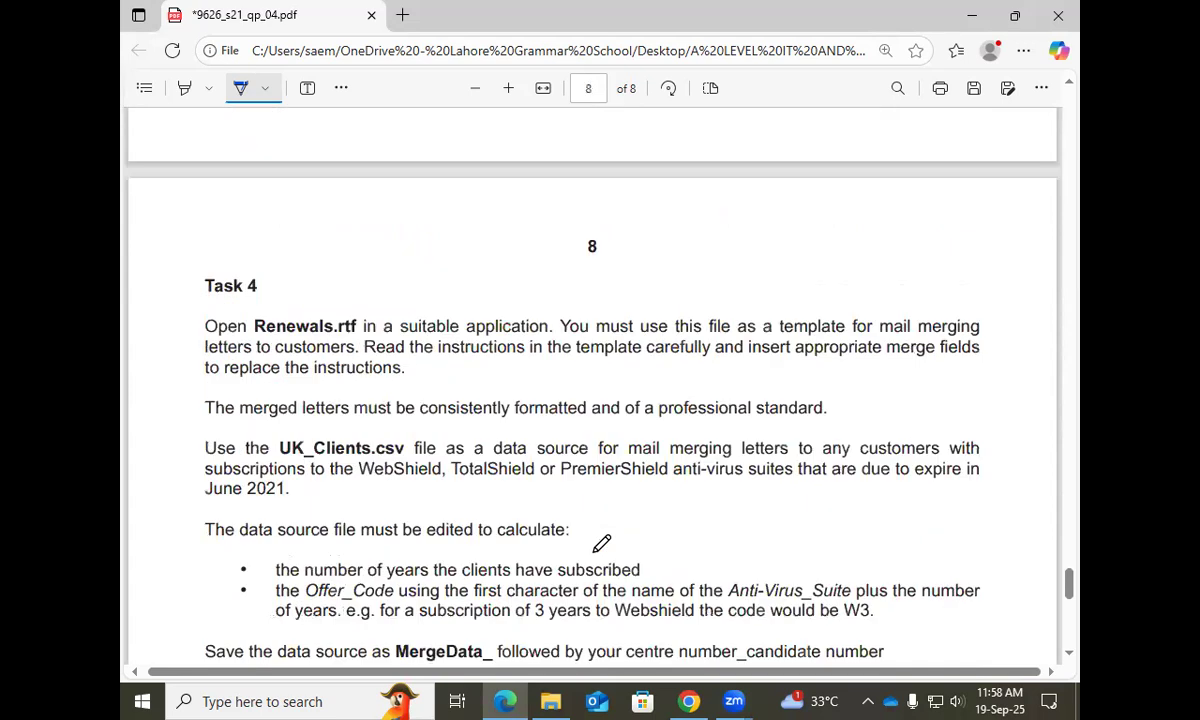
Underline Renewals.rtf in the Task 4 instructions, and open the Renewals document from the source files folder to read its placeholders.
scroll(279, 240, "down", 1)
left_click_drag(254, 246, 352, 246)
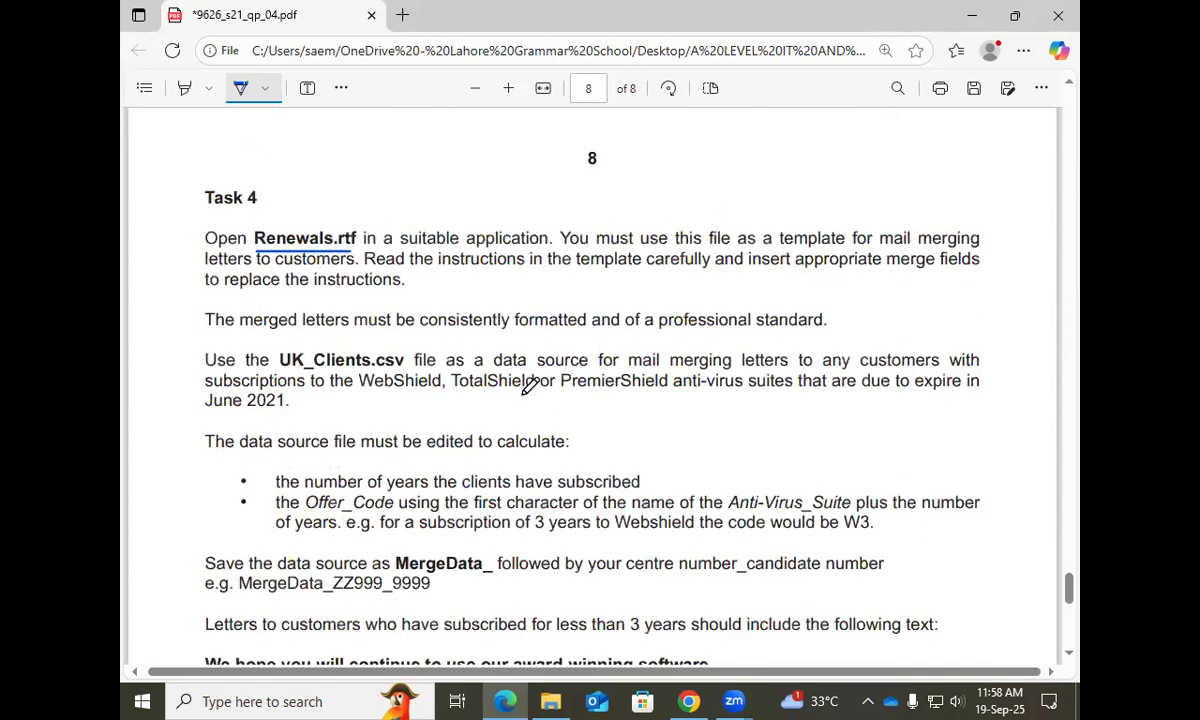
left_click(550, 701)
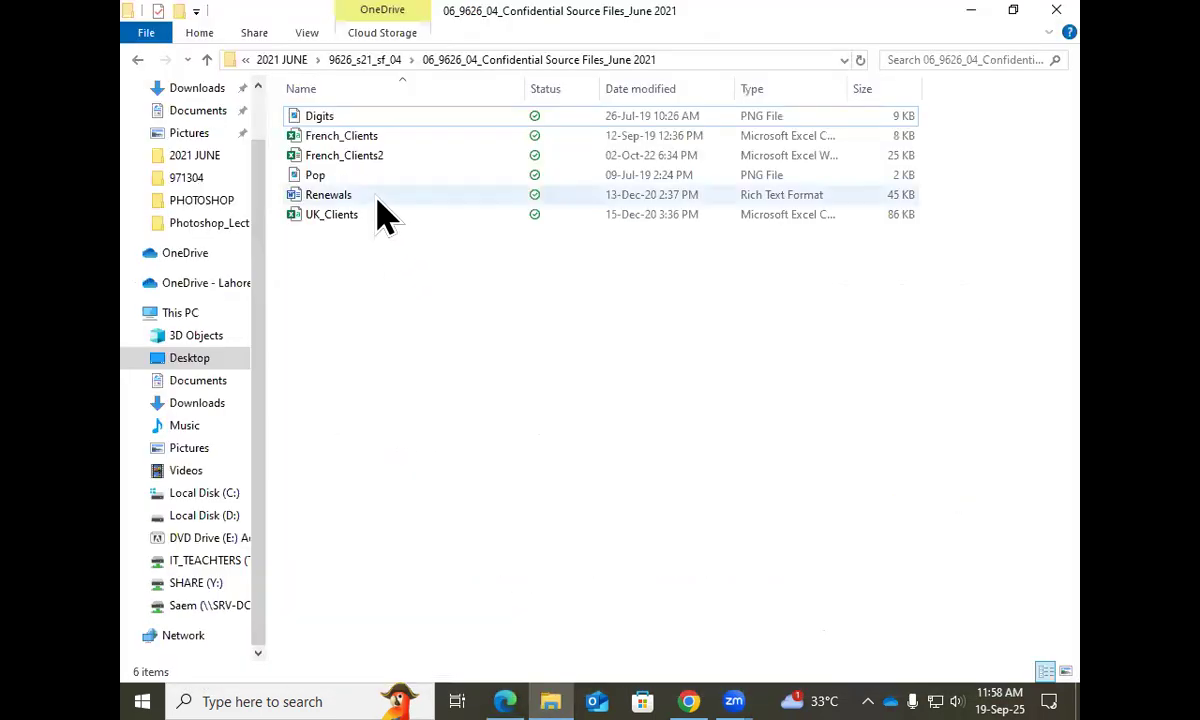
double_click(378, 194)
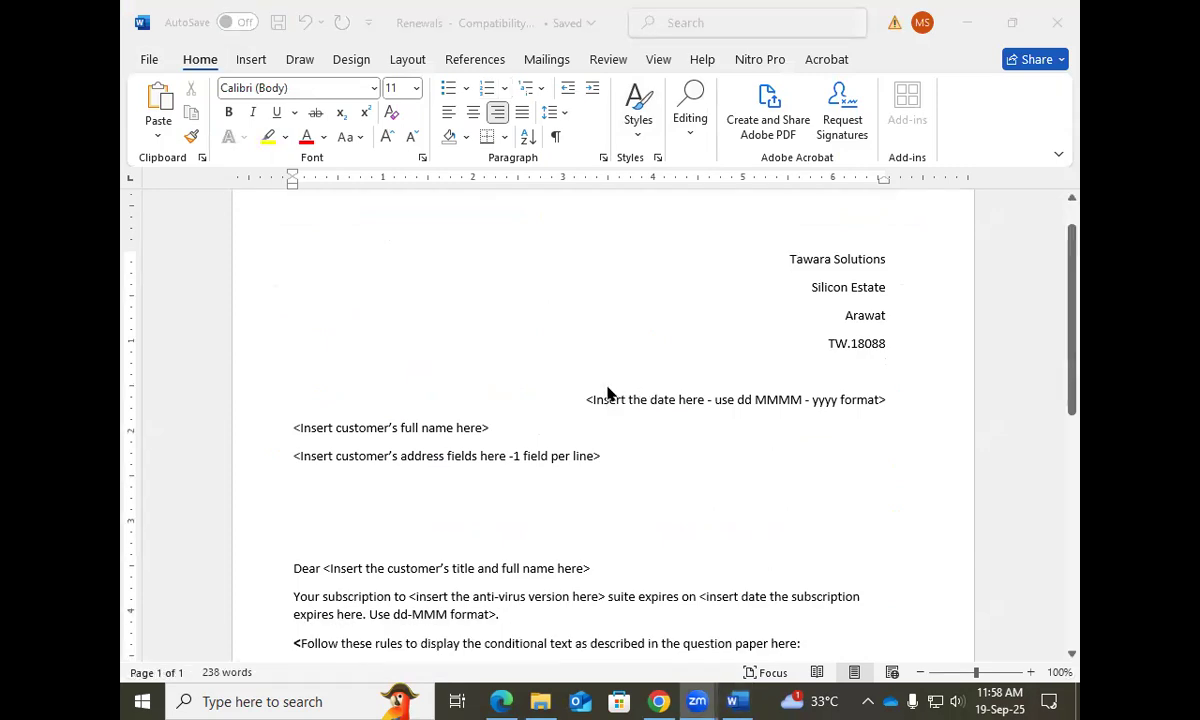
scroll(600, 434, "down", 3)
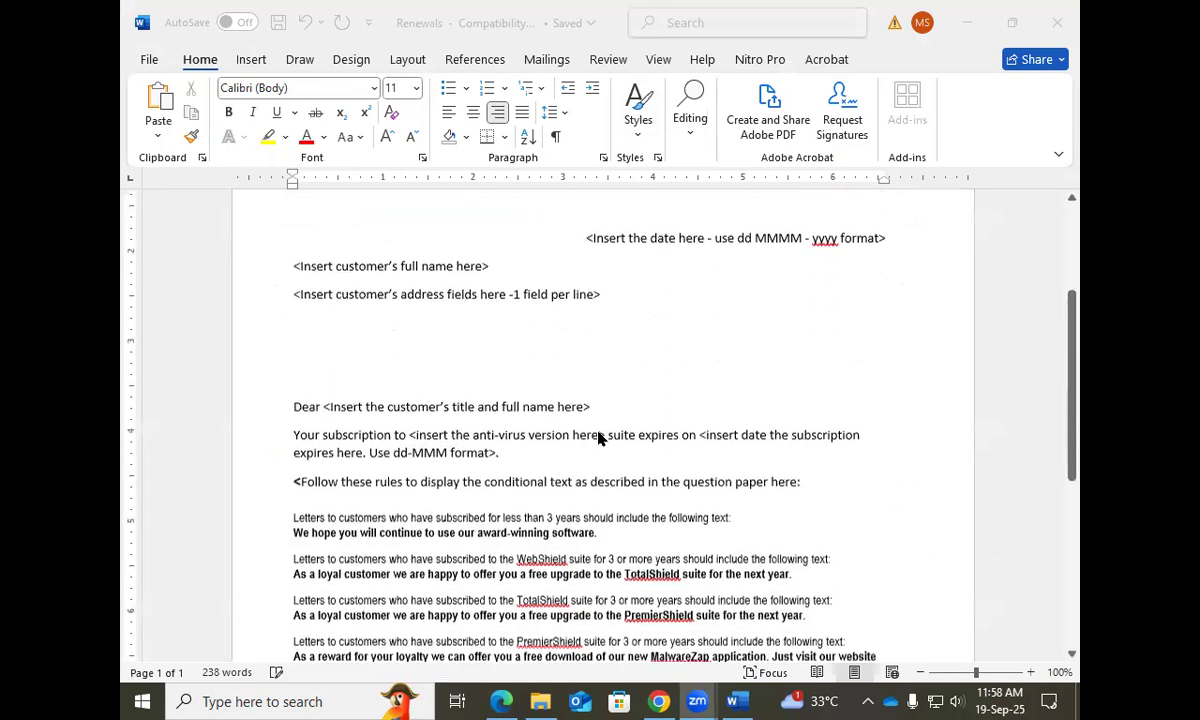
scroll(576, 428, "down", 1)
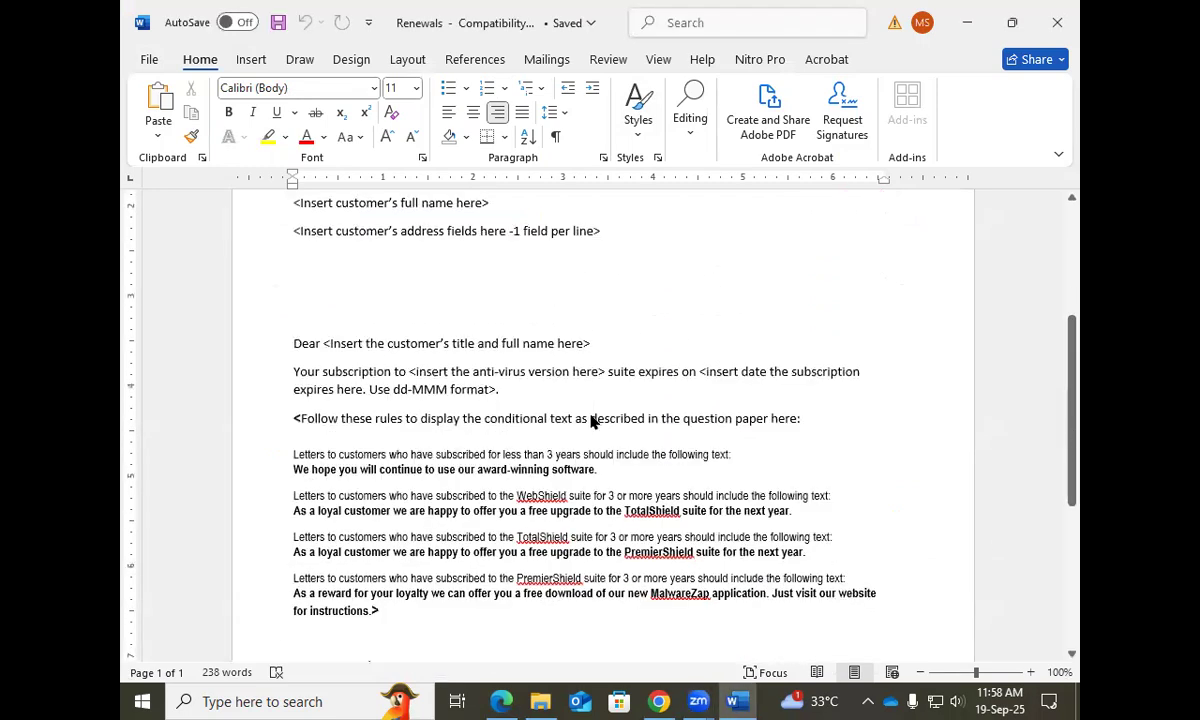
Switch back to the question paper in Edge and mark the first Task 4 paragraph with a vertical pen line in the margin.
key("alt+Tab")
left_click(501, 700)
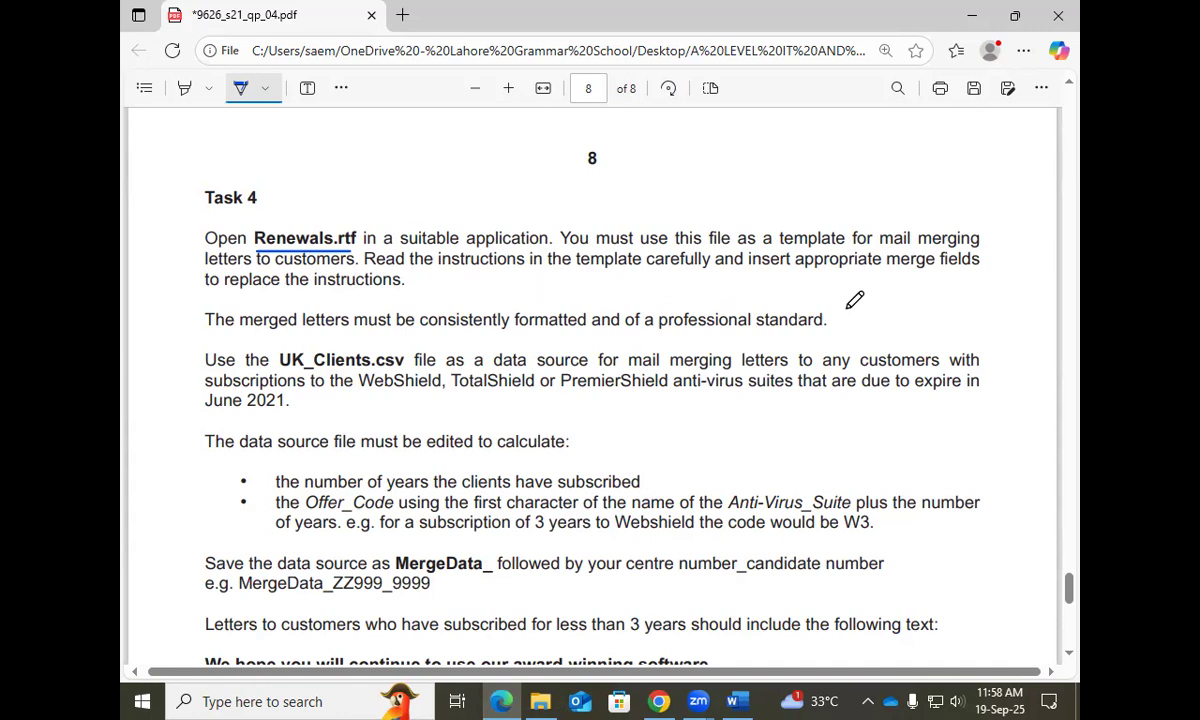
left_click_drag(179, 231, 179, 289)
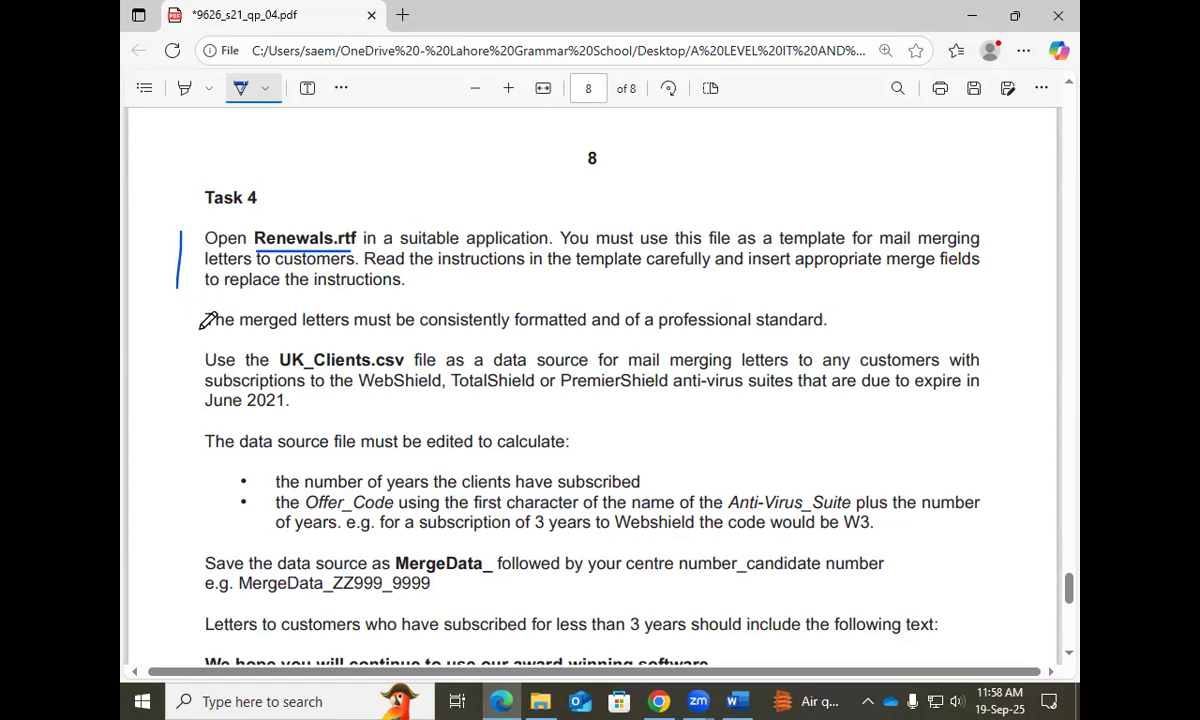
Highlight "WebShield, TotalShield or PremierShield anti-virus" and "June 2021." in the UK_Clients.csv paragraph.
scroll(200, 314, "down", 2)
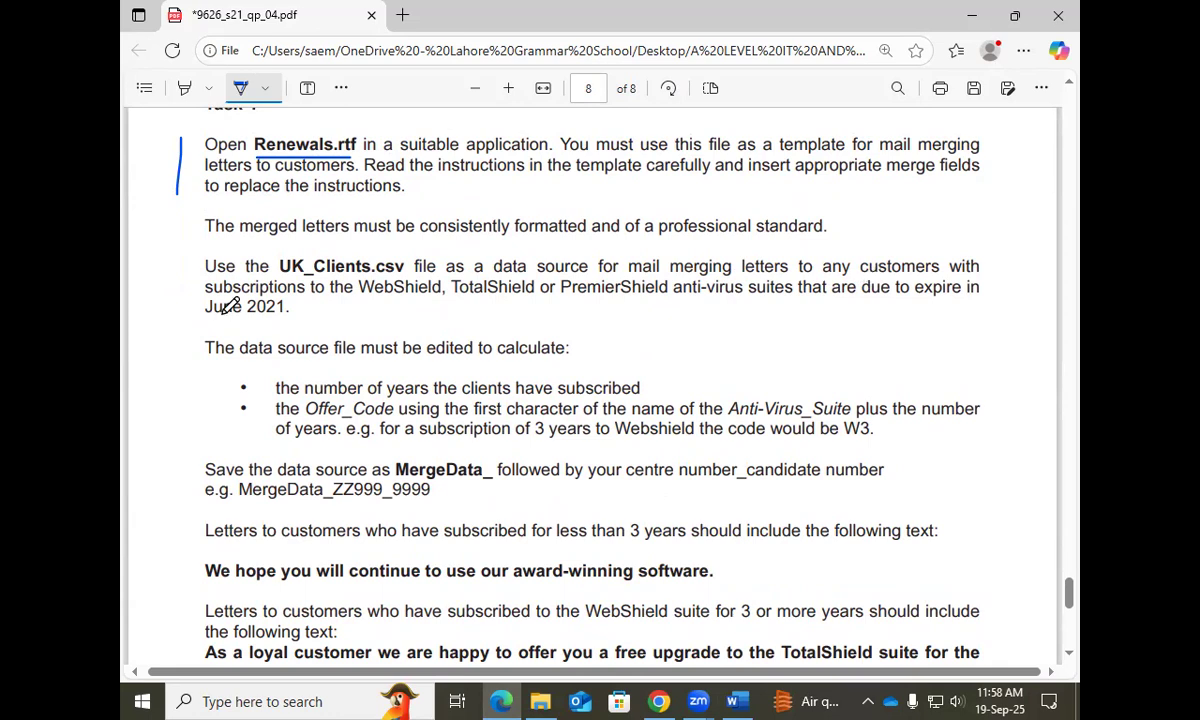
left_click(240, 90)
left_click(184, 88)
left_click_drag(362, 287, 745, 288)
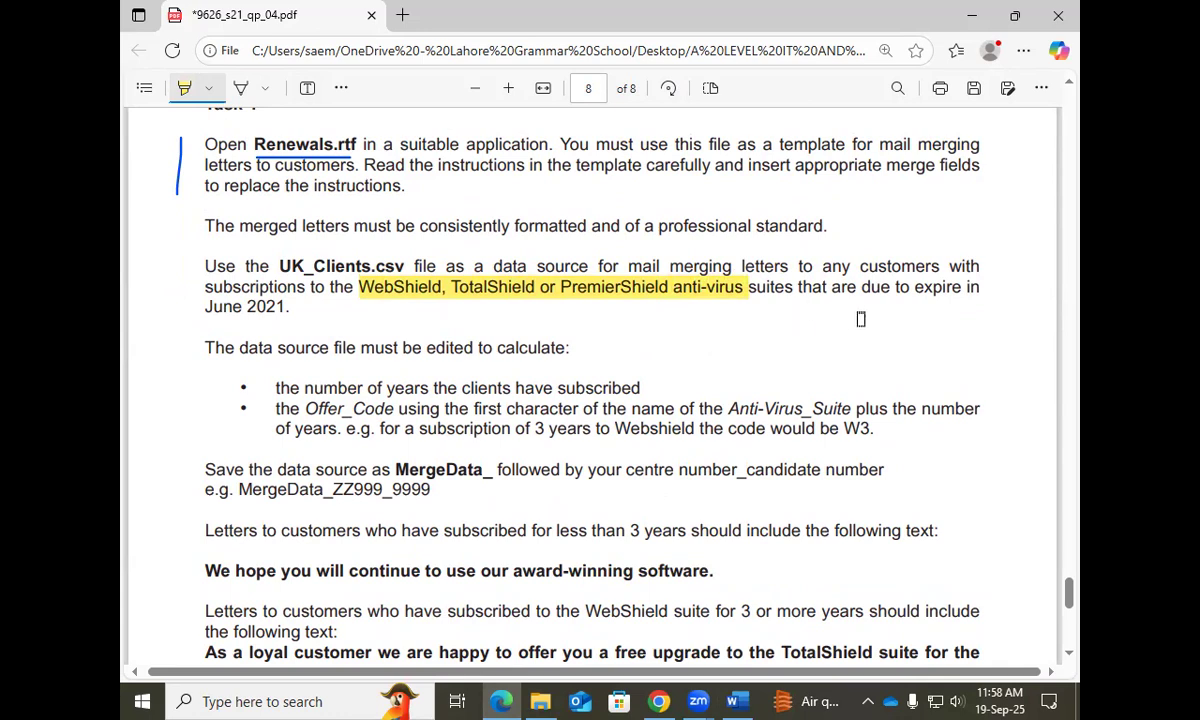
left_click_drag(206, 309, 289, 311)
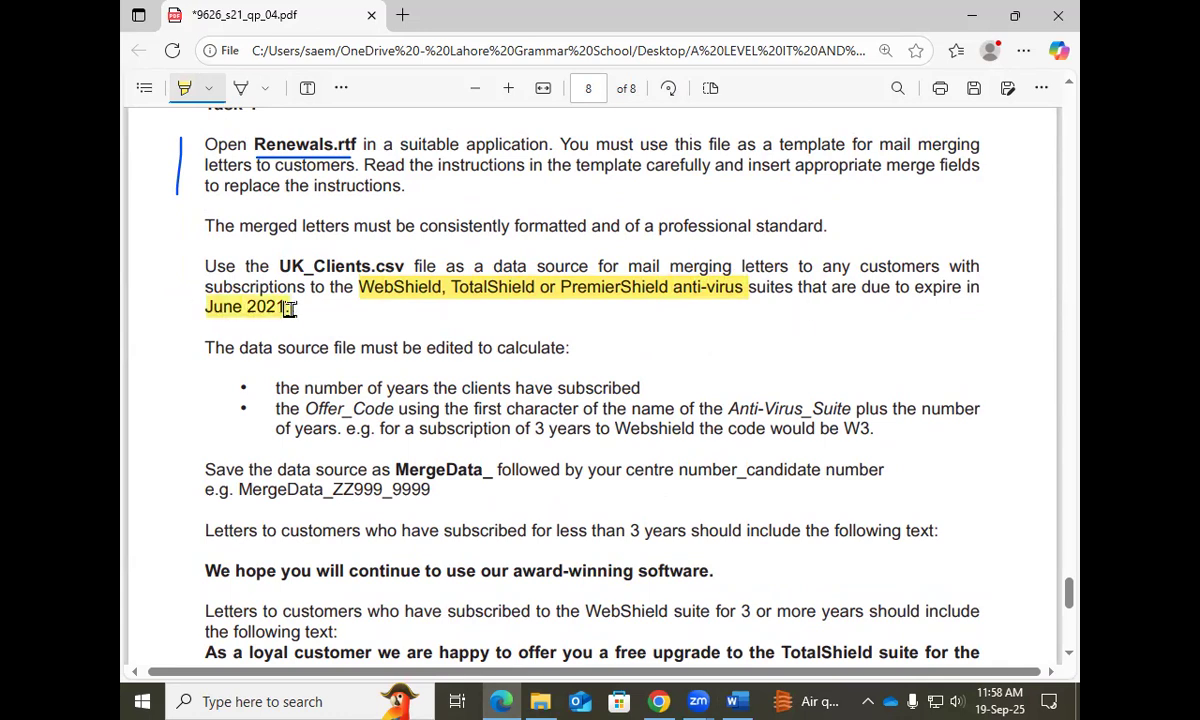
left_click(196, 88)
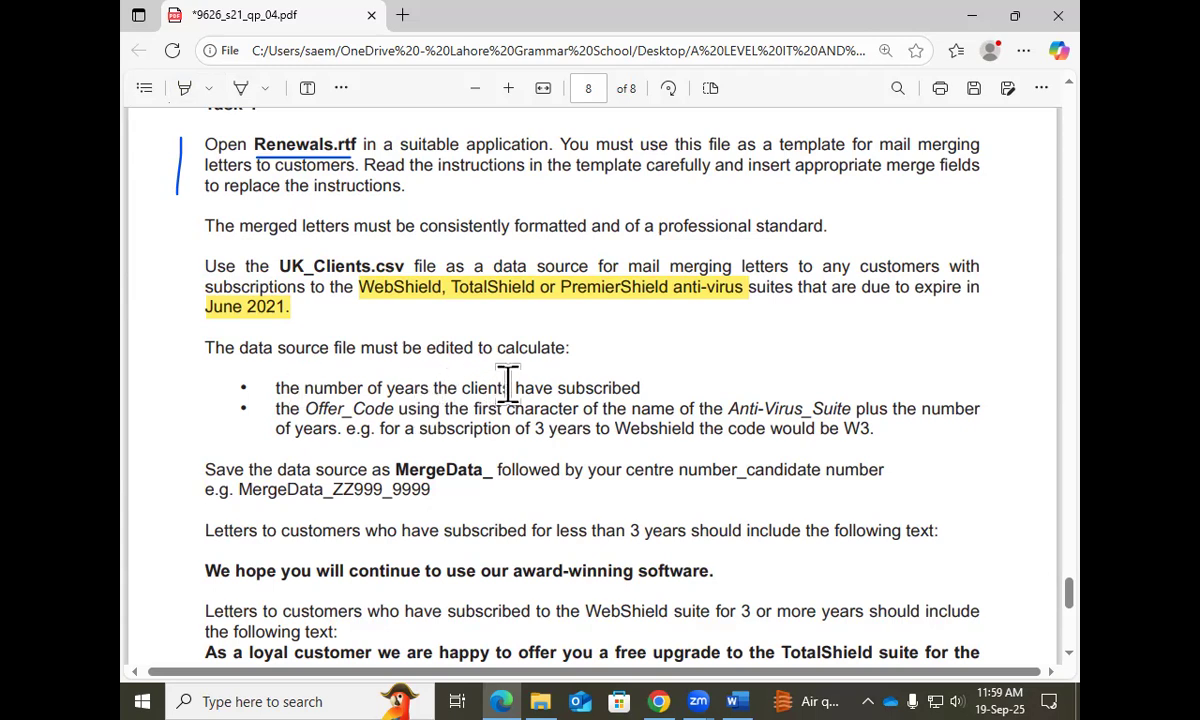
Read the Task 4 requirements for calculating the subscription years and the Offer_Code in the data source.
left_click_drag(250, 348, 553, 348)
left_click(320, 377)
scroll(472, 512, "down", 1)
scroll(314, 450, "down", 1)
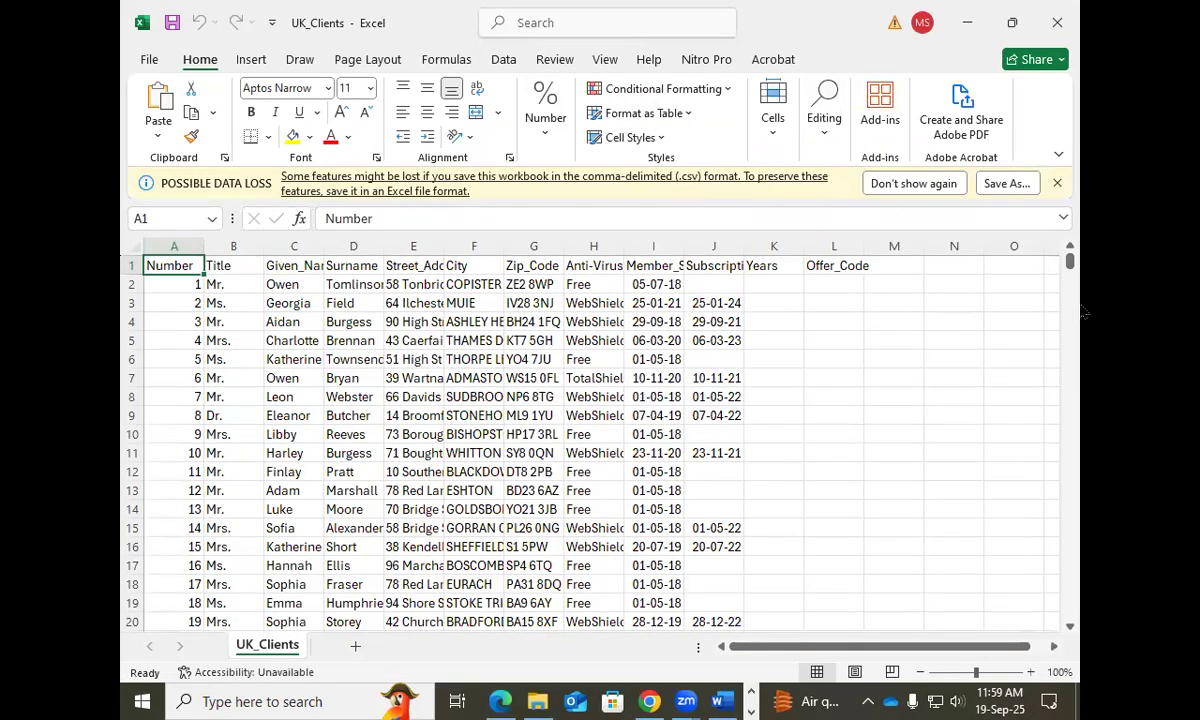
Dismiss the data loss warning and autofit all column widths in the UK_Clients sheet.
left_click(1057, 183)
left_click(136, 216)
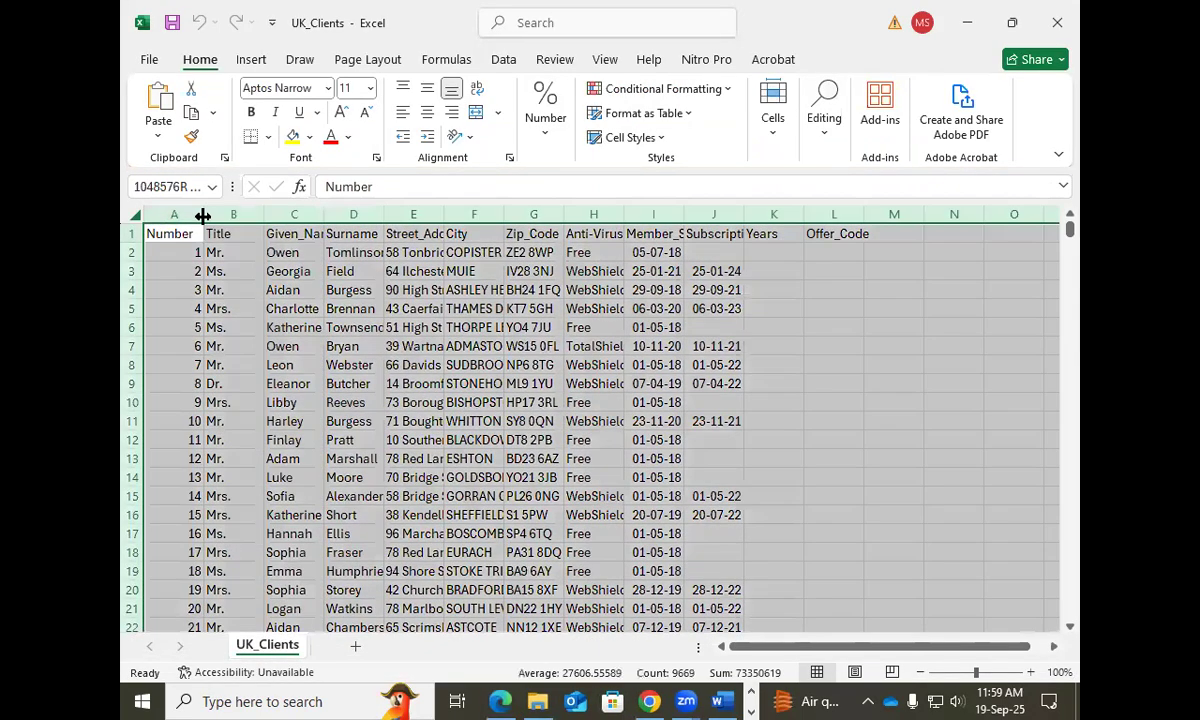
double_click(202, 216)
Enter the formula =J2-I2 in K2 to subtract Member_Since from Subscription_Expires, and fill it down the Years column.
left_click_drag(852, 648, 955, 665)
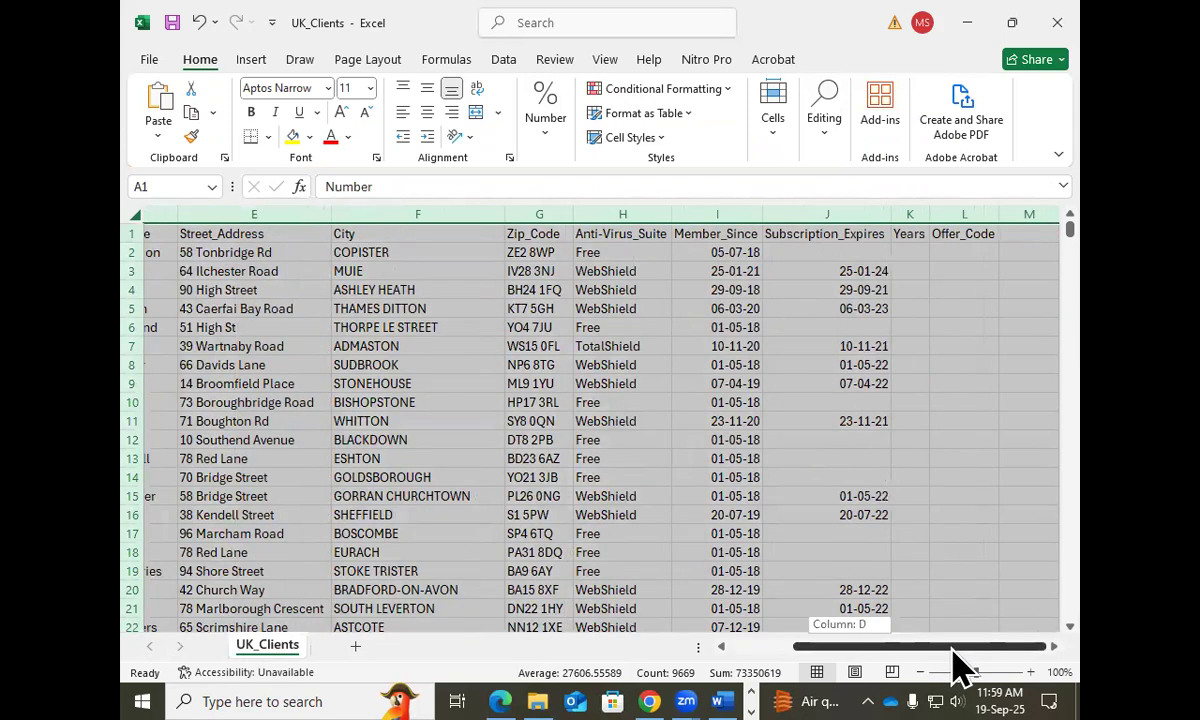
left_click(909, 252)
left_click(608, 186)
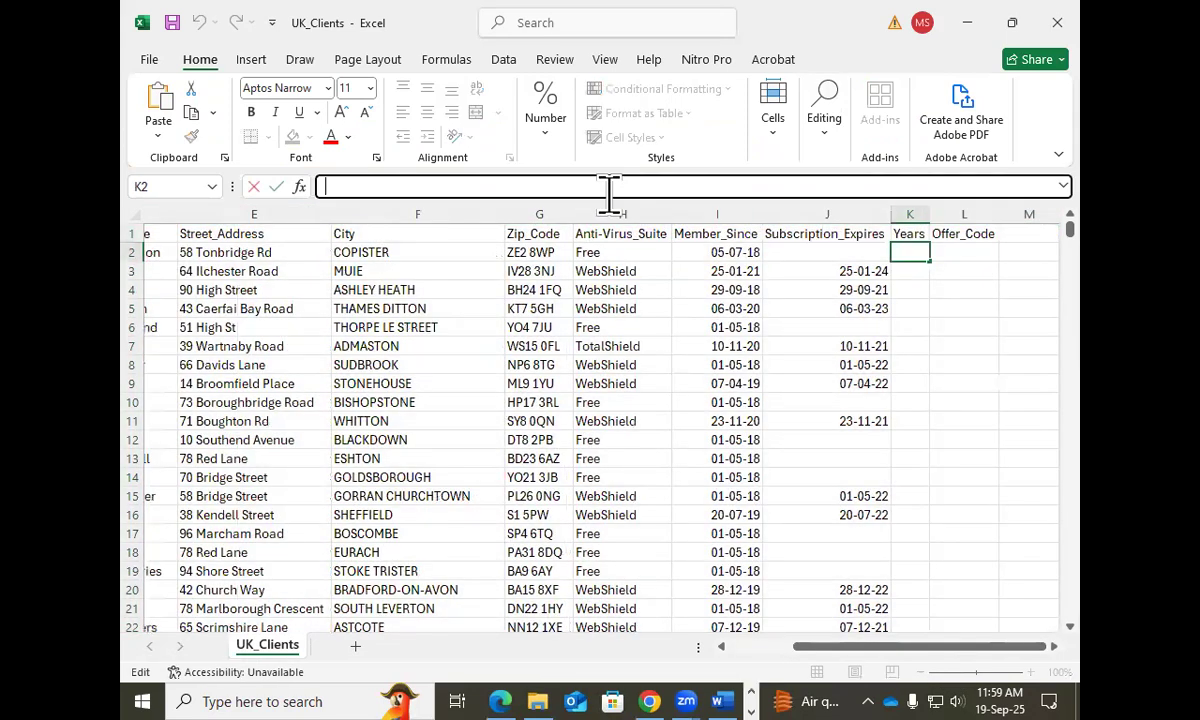
type("=")
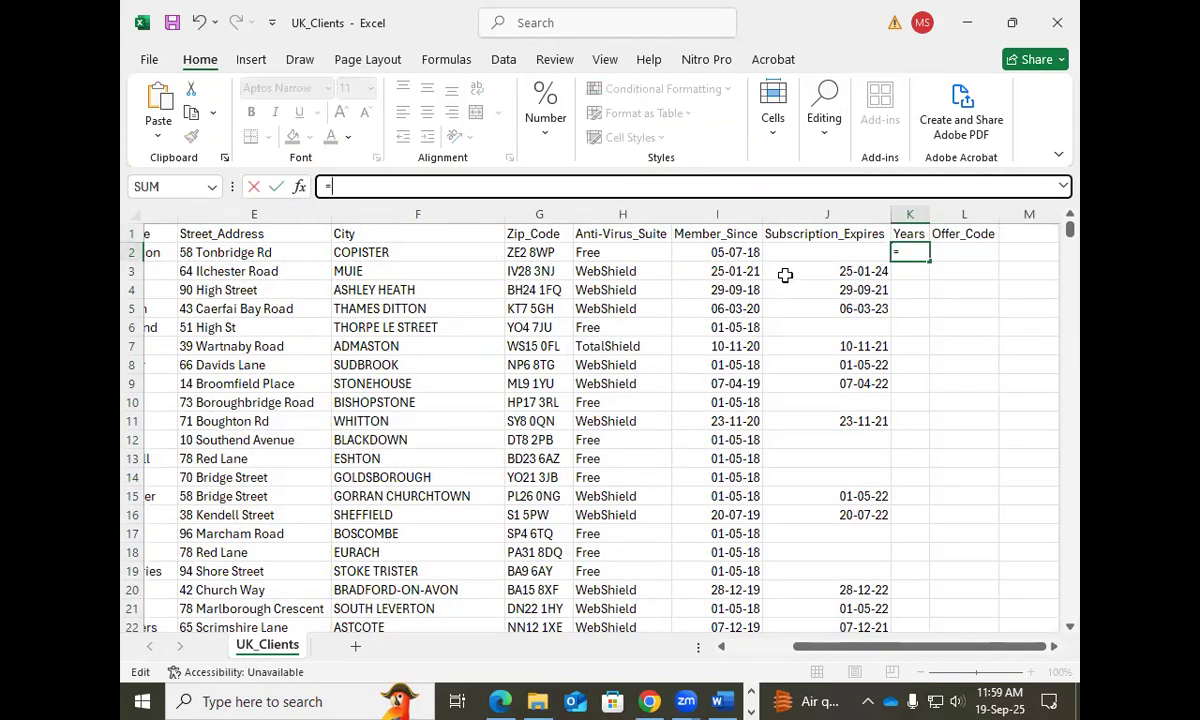
left_click(814, 253)
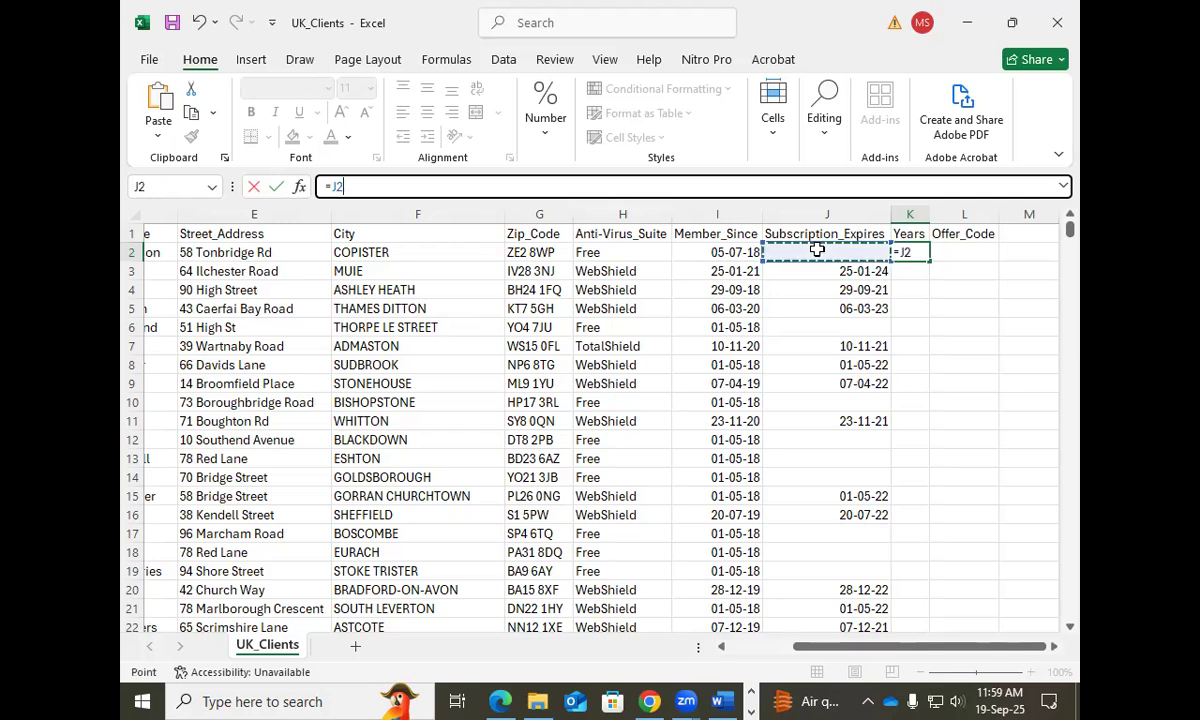
type("-")
left_click(705, 252)
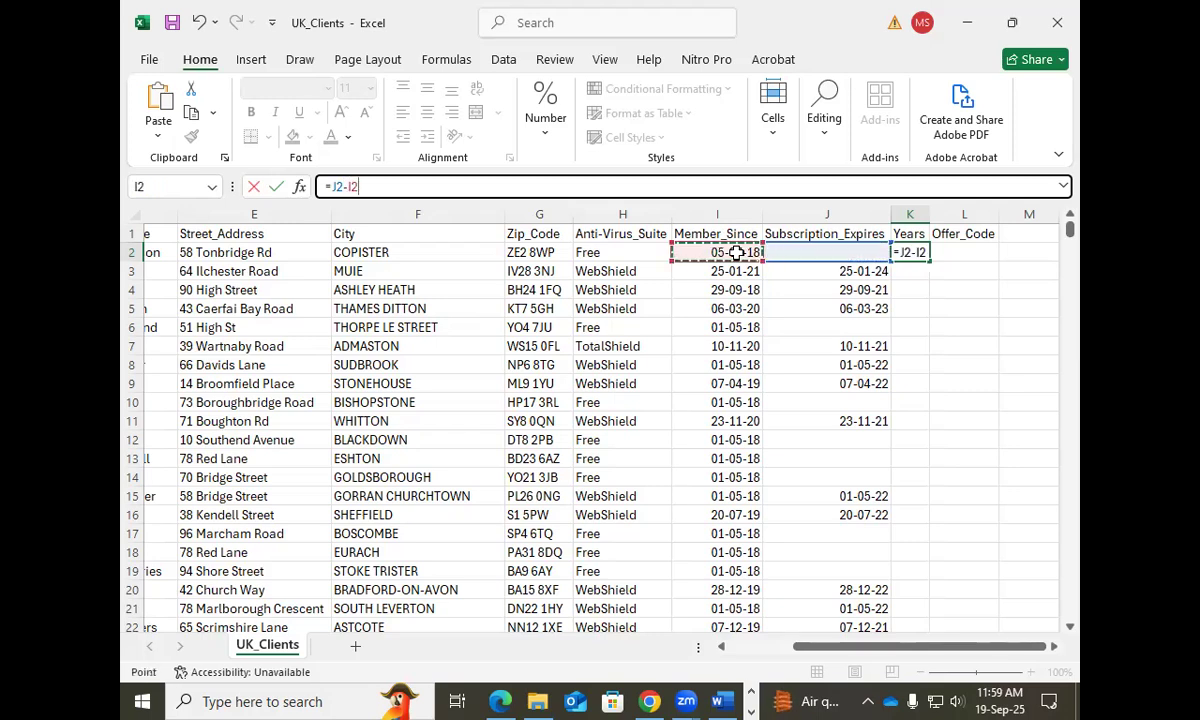
key("Return")
left_click(906, 252)
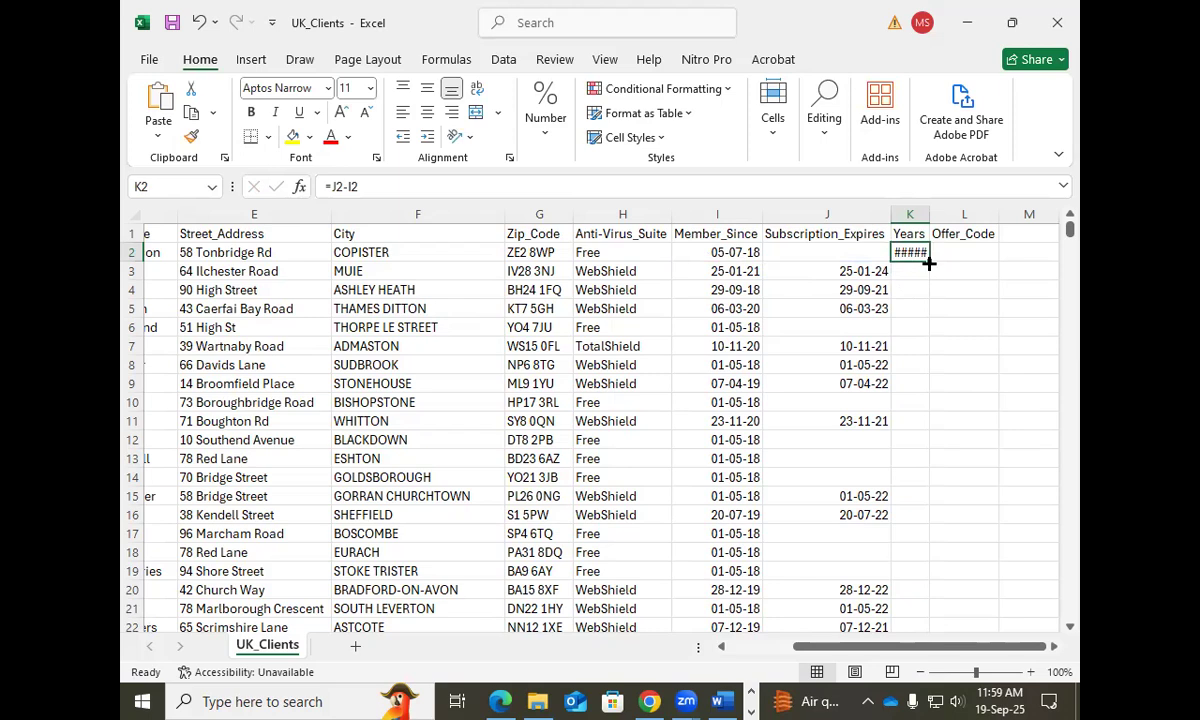
double_click(928, 261)
Widen the Years column and set its filled cells to the General number format.
left_click_drag(928, 215, 1006, 215)
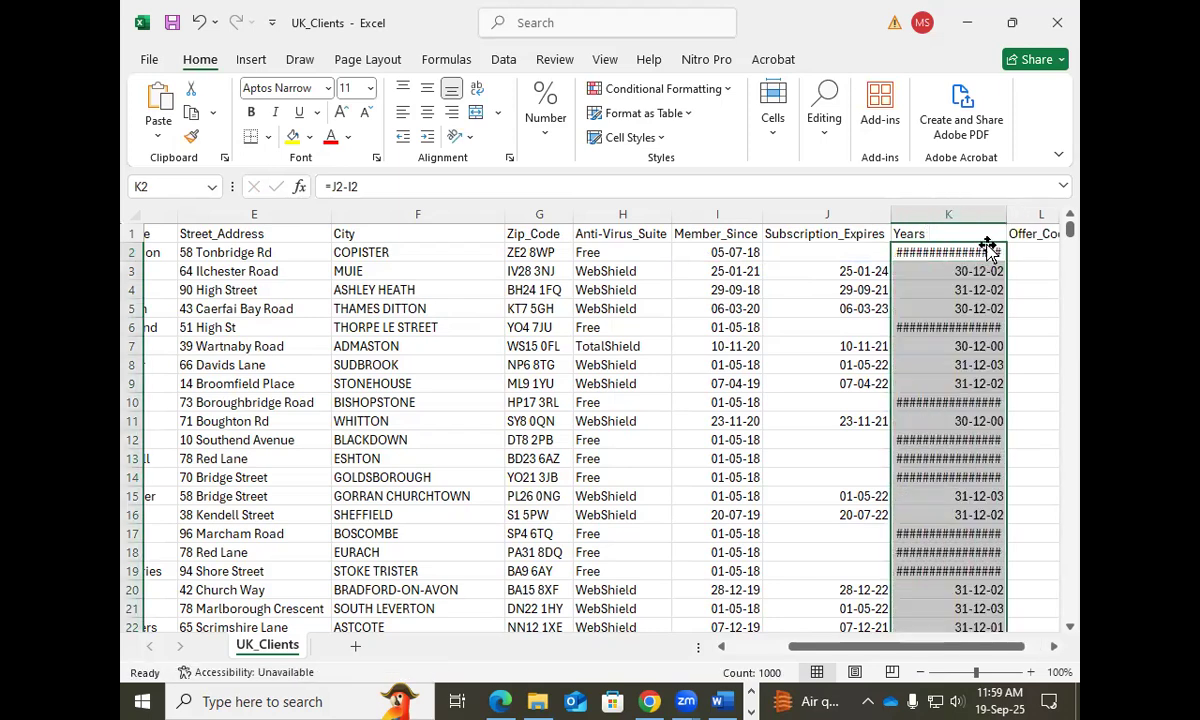
right_click(962, 283)
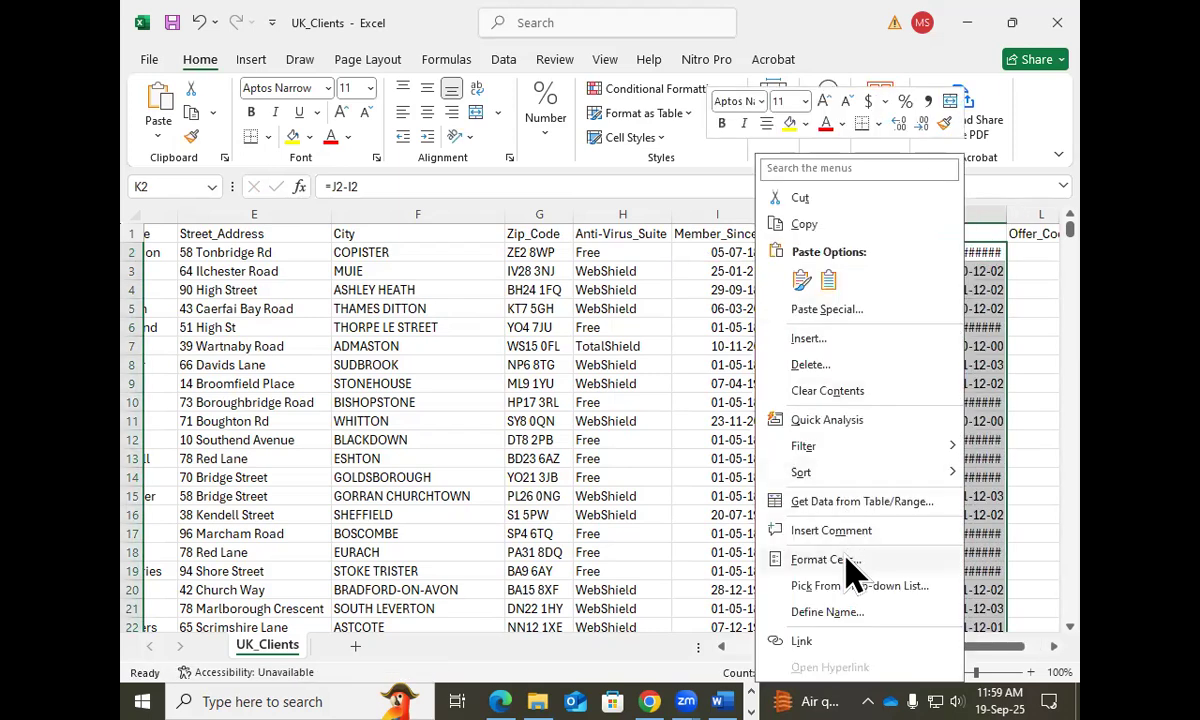
left_click(852, 562)
left_click(610, 307)
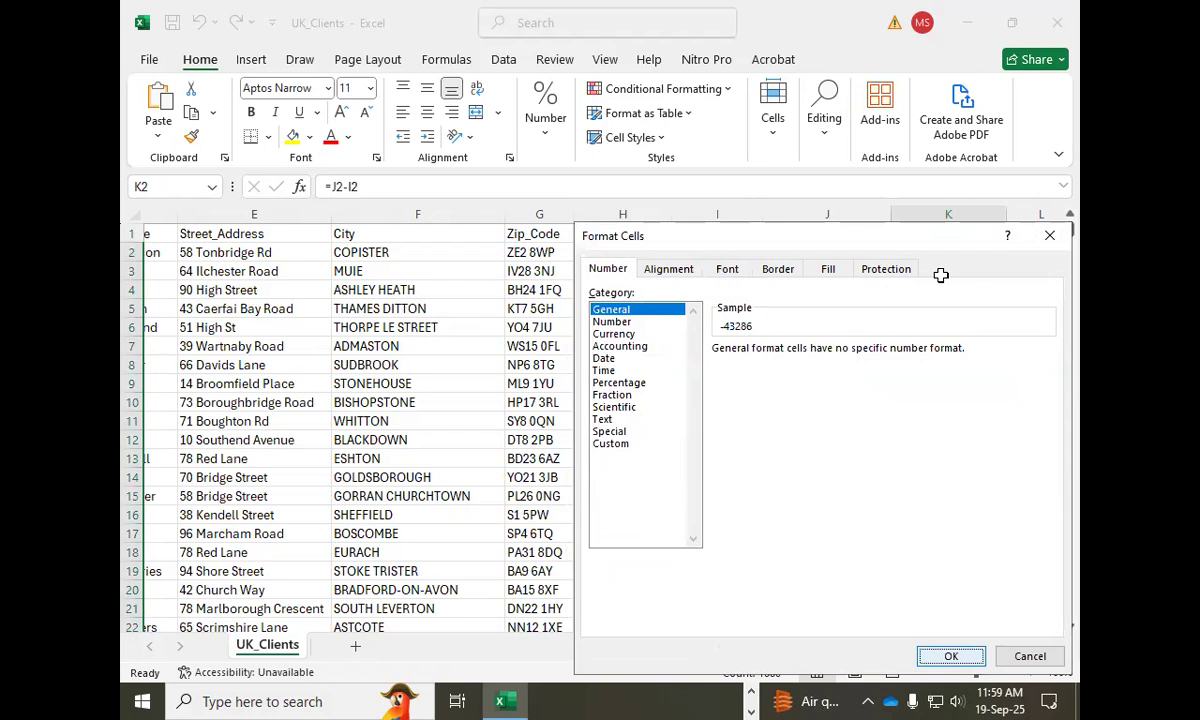
key("Return")
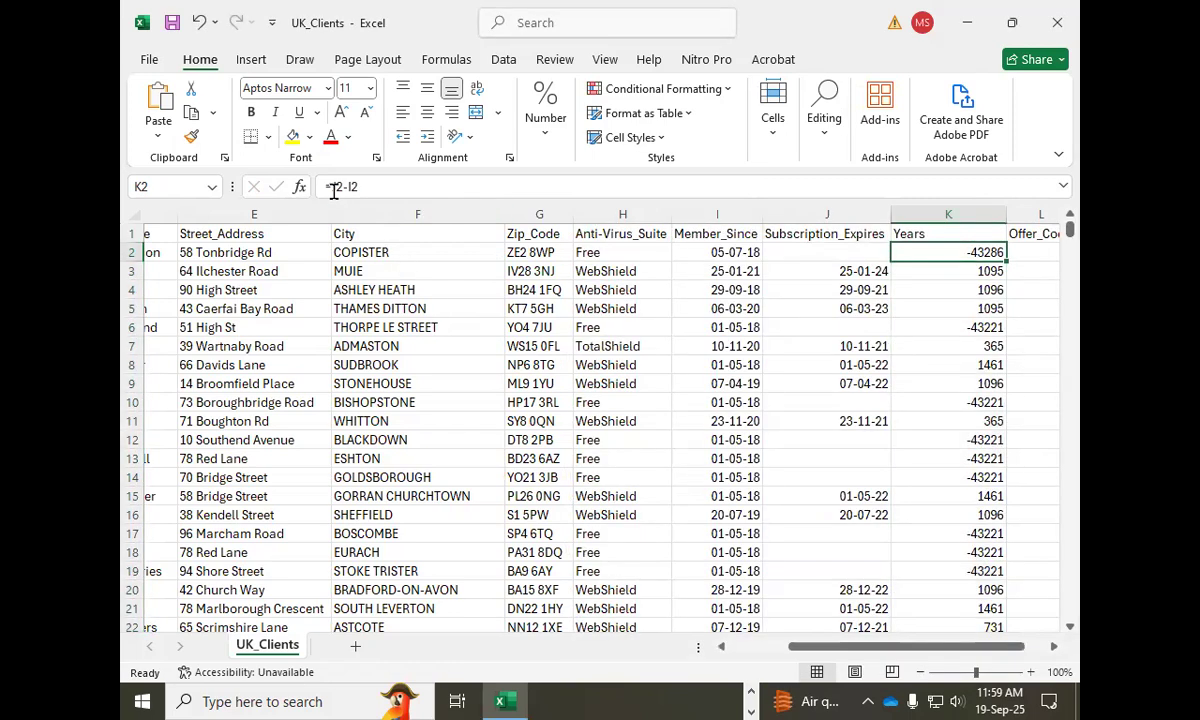
Change the K2 formula to =IF(J2="","",J2-I2) so missing expiry dates give blanks, and fill it down the Years column.
left_click(332, 187)
type("if")
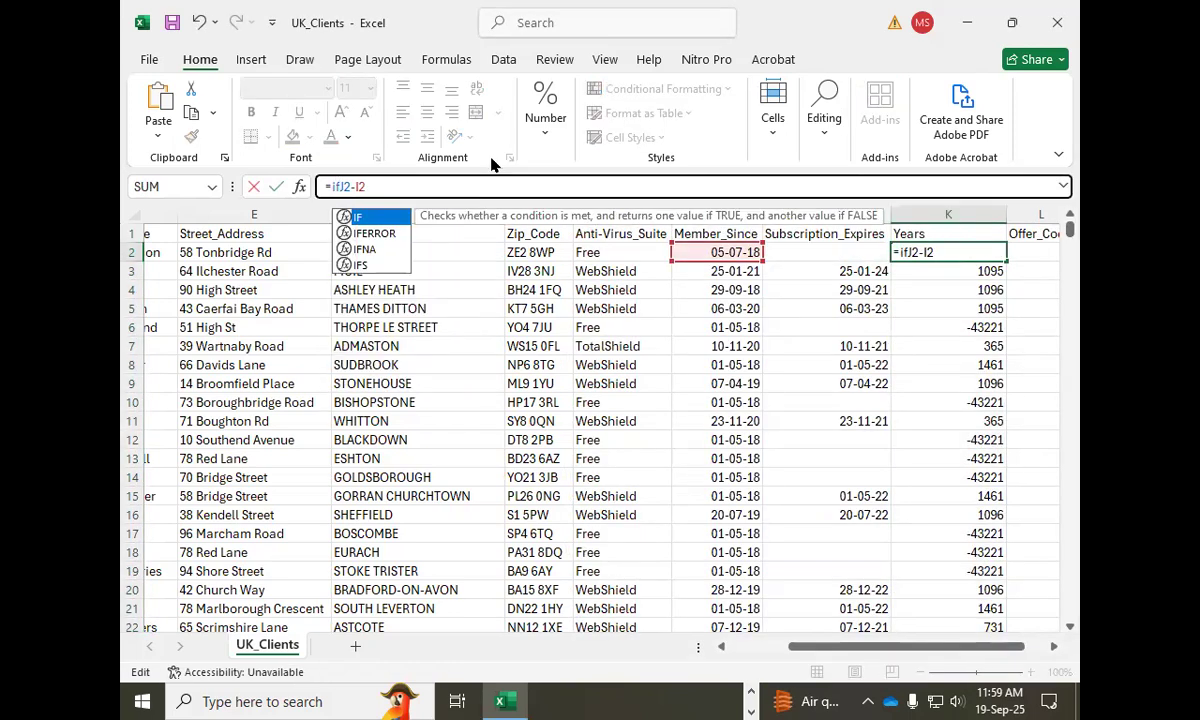
type("(")
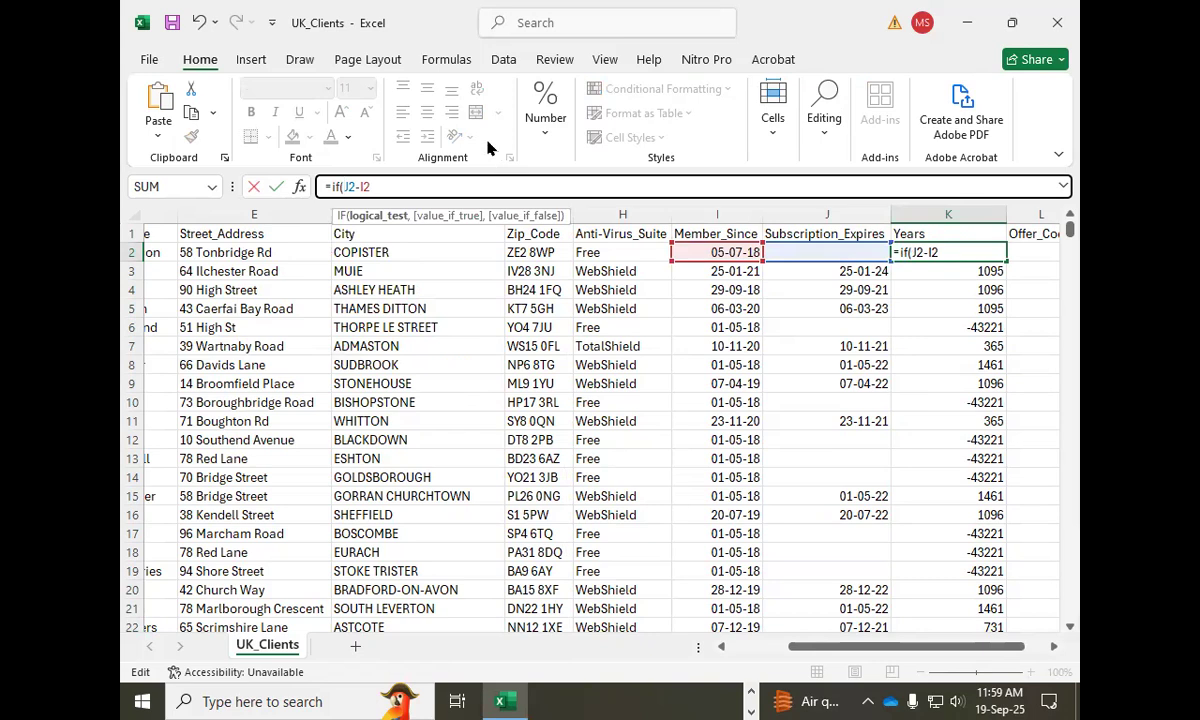
left_click(847, 254)
type("=\"\"")
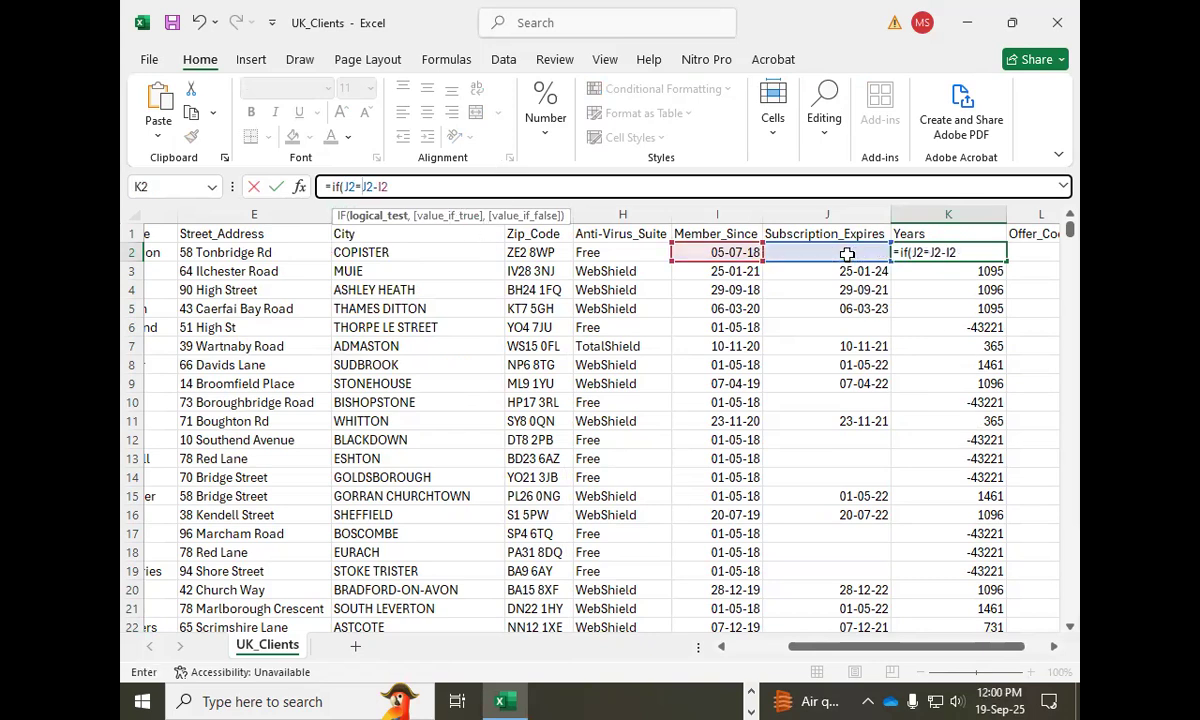
type(",\"\",")
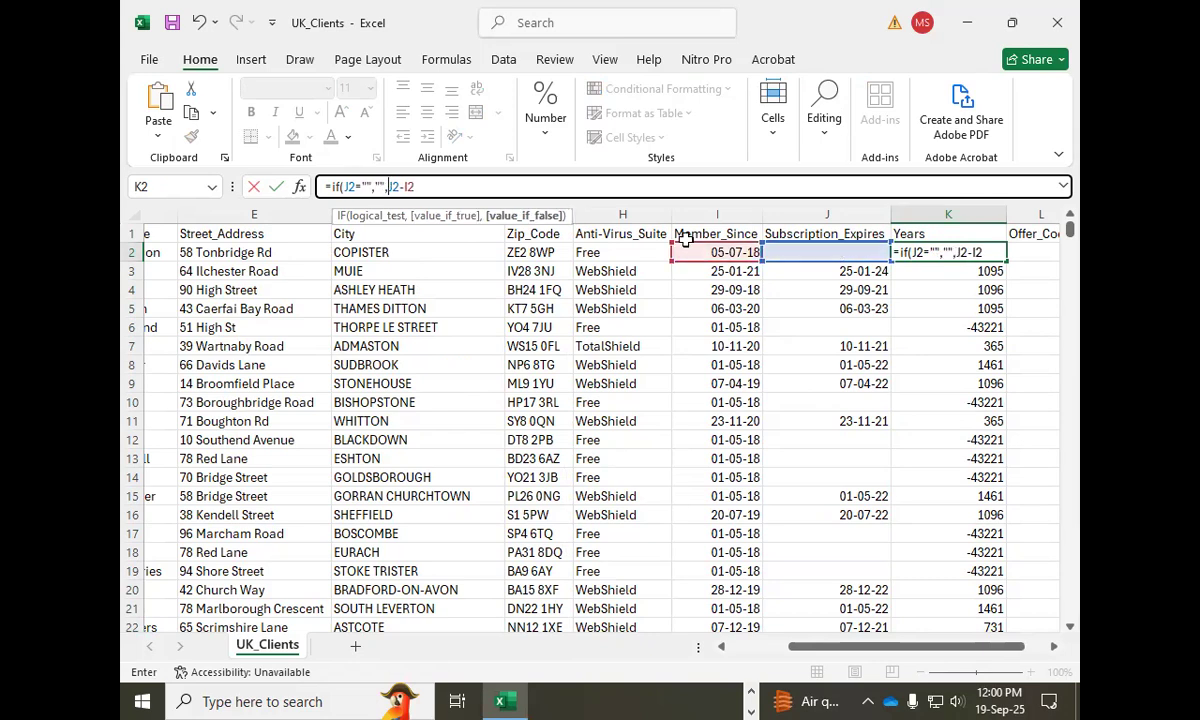
left_click(276, 186)
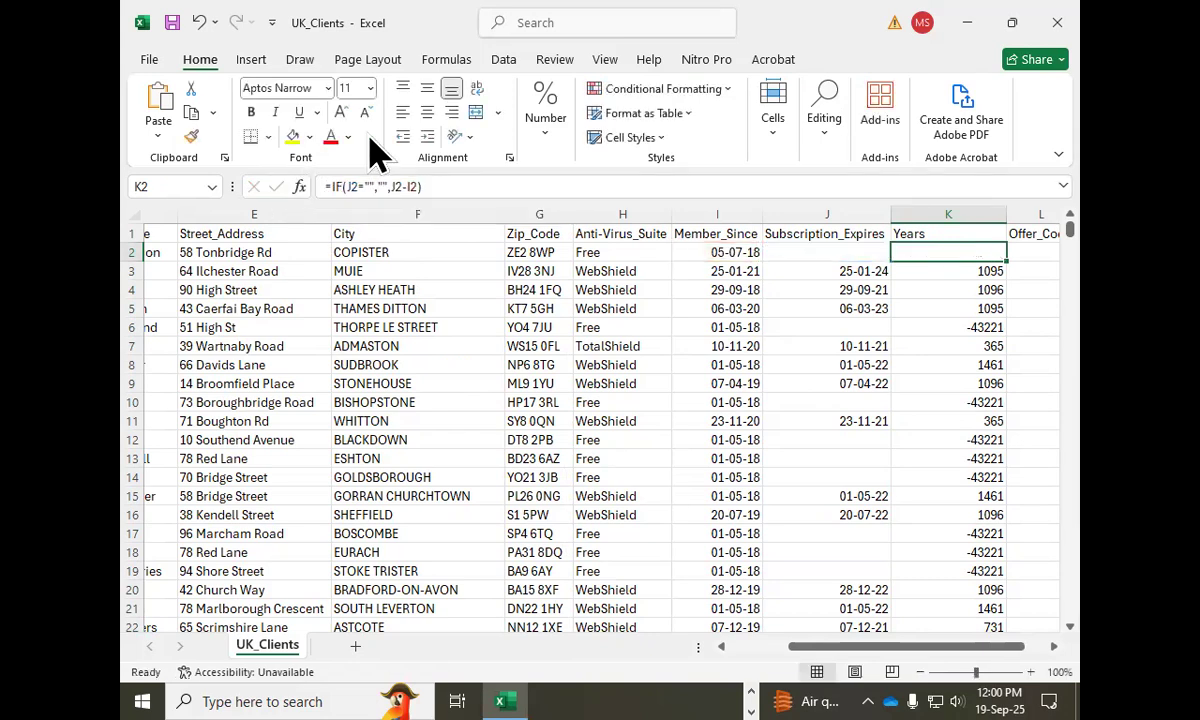
double_click(1006, 261)
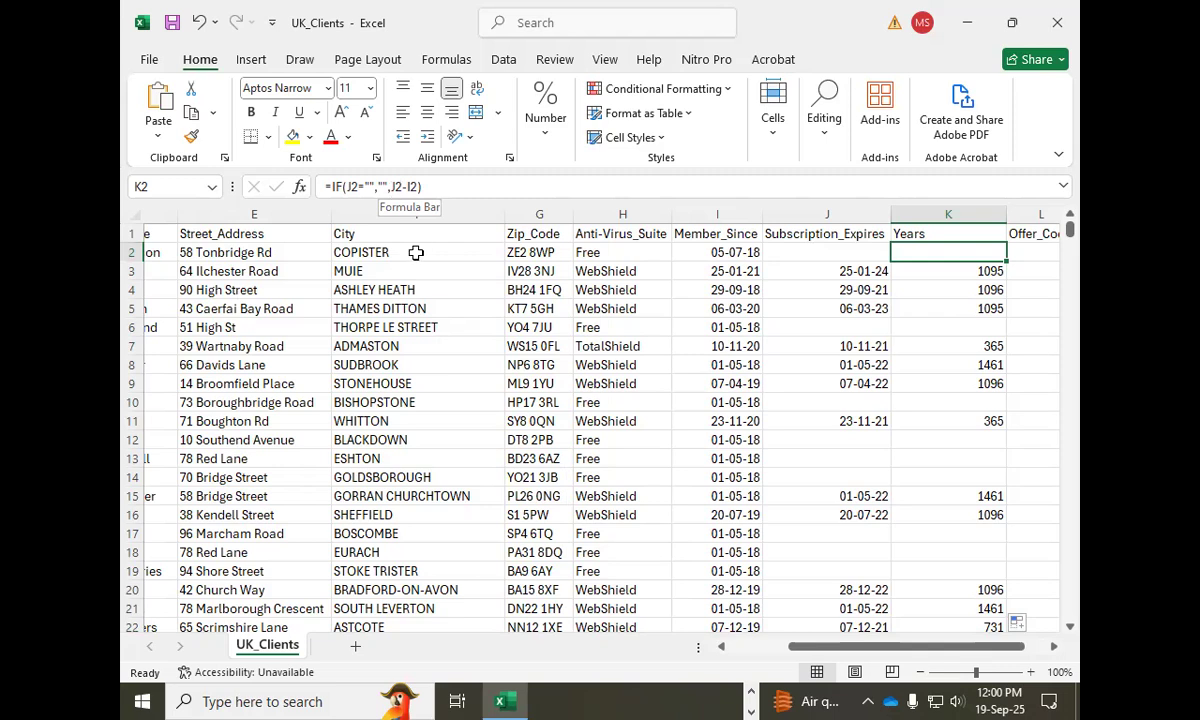
Change the K2 formula to =IF(J2="","",INT(J2-I2)/365) and fill it down the Years column.
left_click(390, 187)
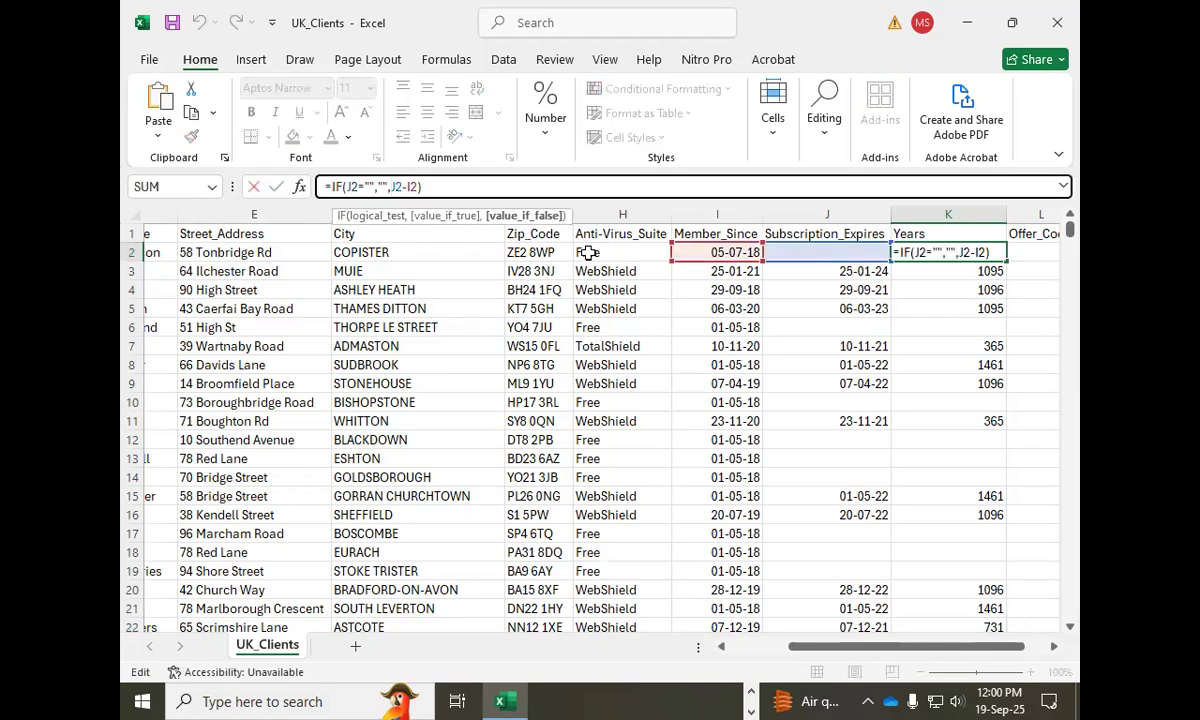
type("int")
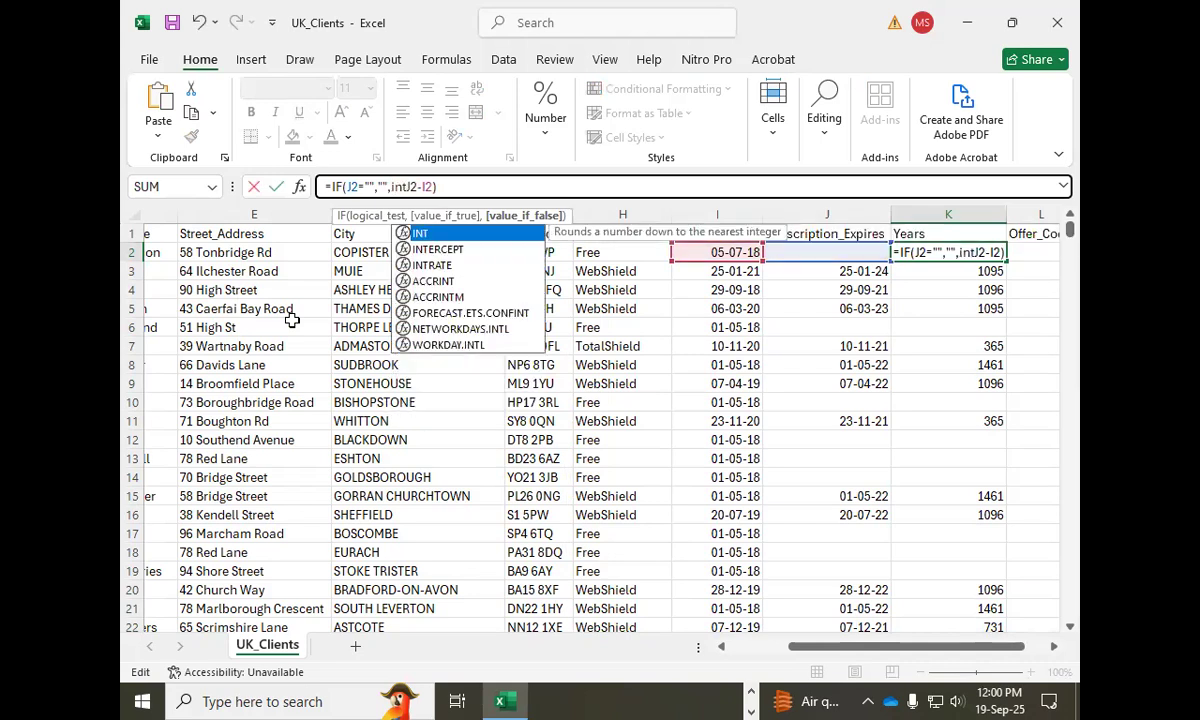
type("(")
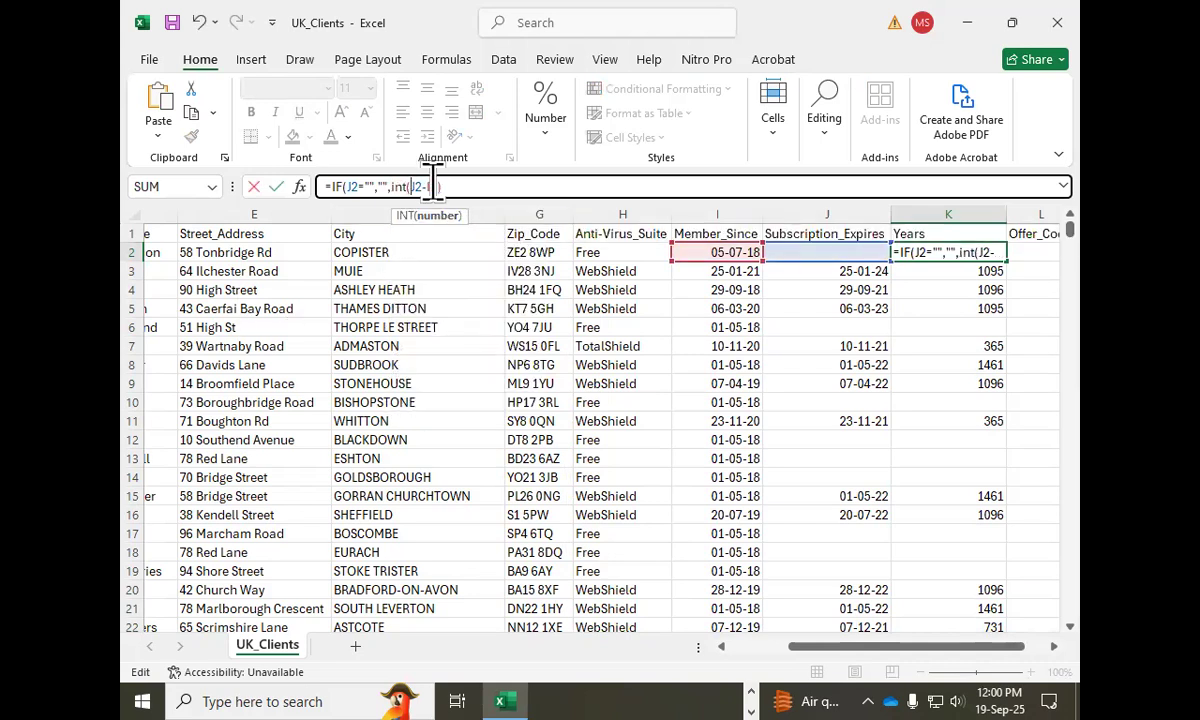
left_click(530, 183)
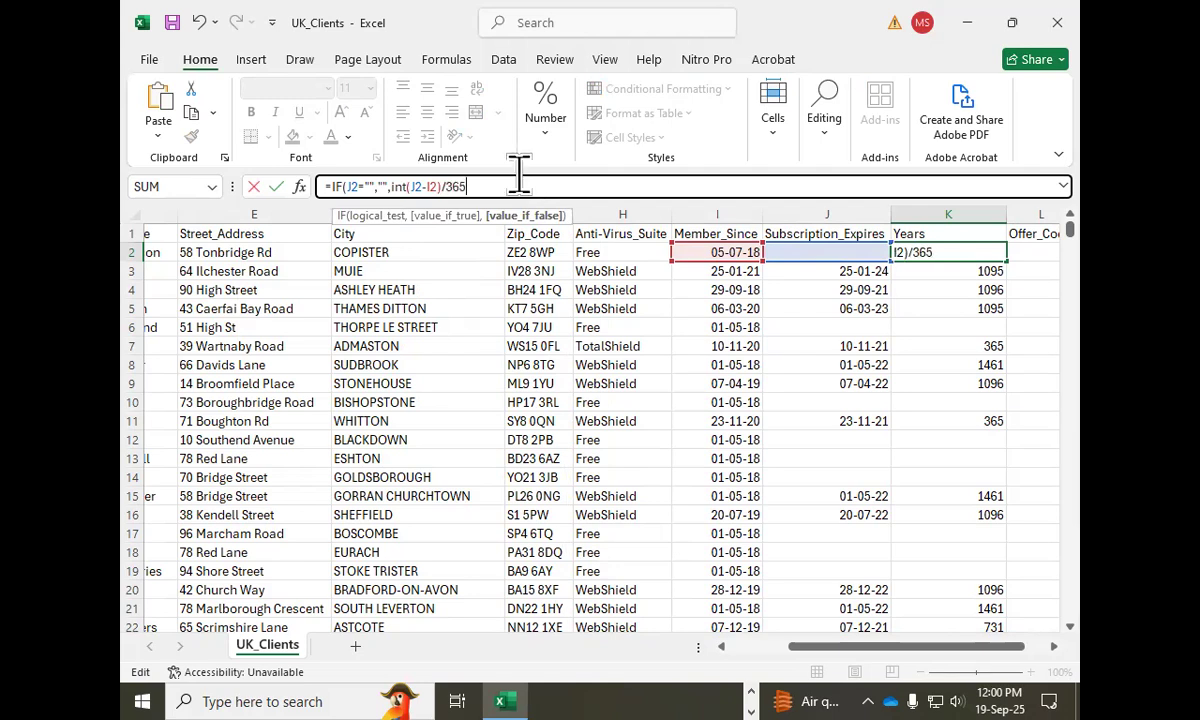
key("Return")
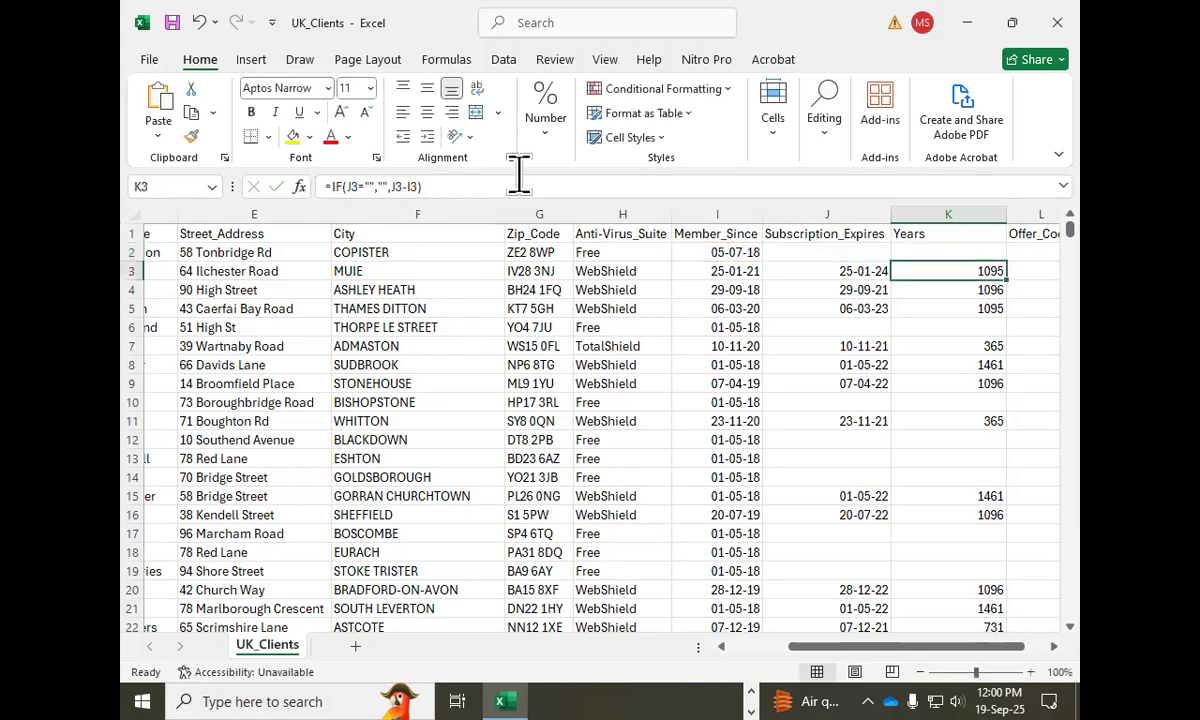
left_click(975, 253)
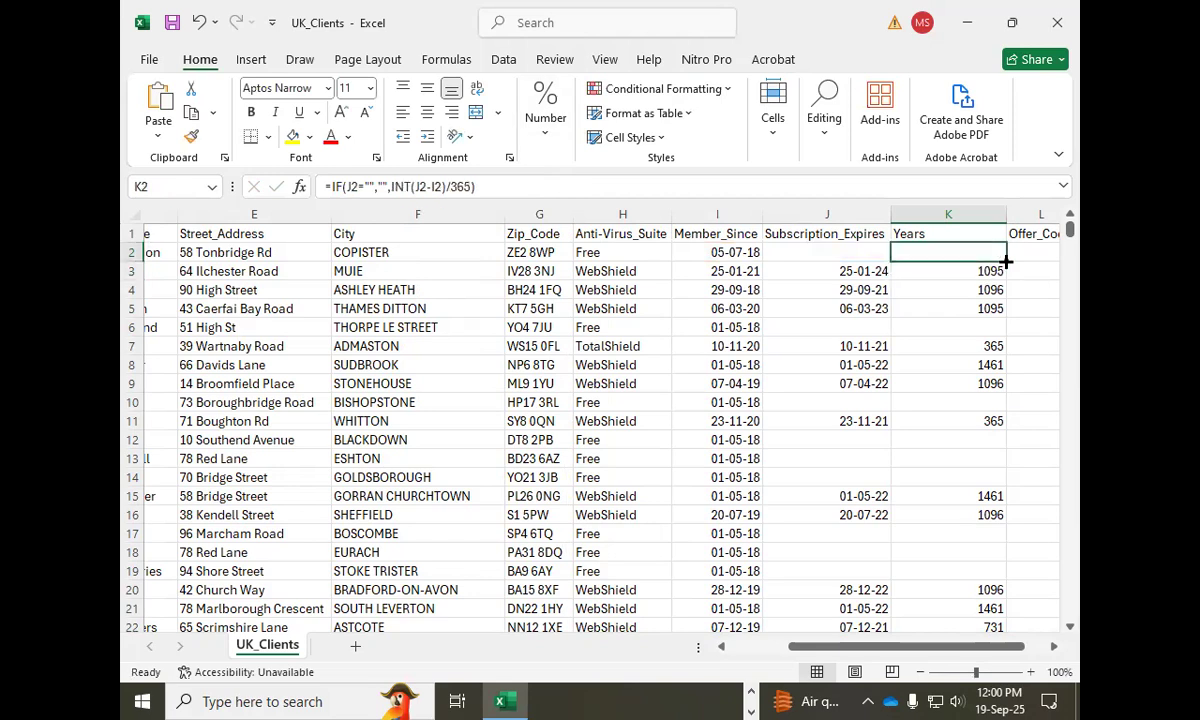
double_click(1006, 262)
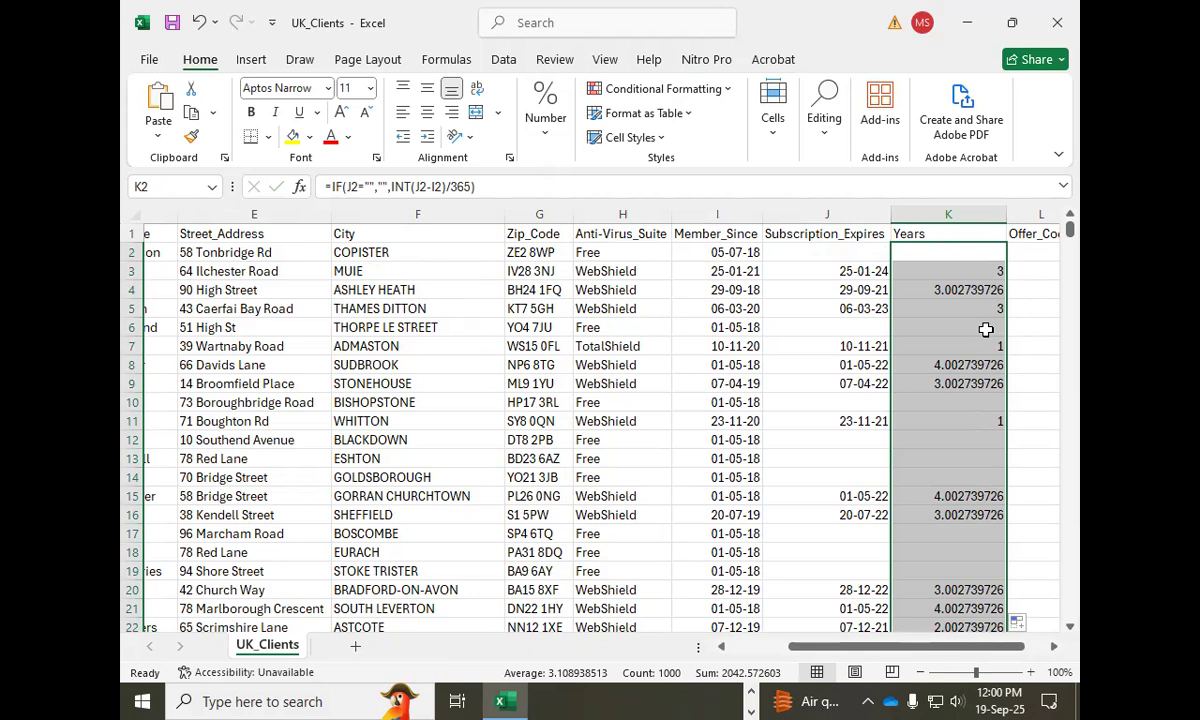
Correct the parentheses in the K2 formula so it reads =IF(J2="","",INT((J2-I2)/365)).
left_click(418, 186)
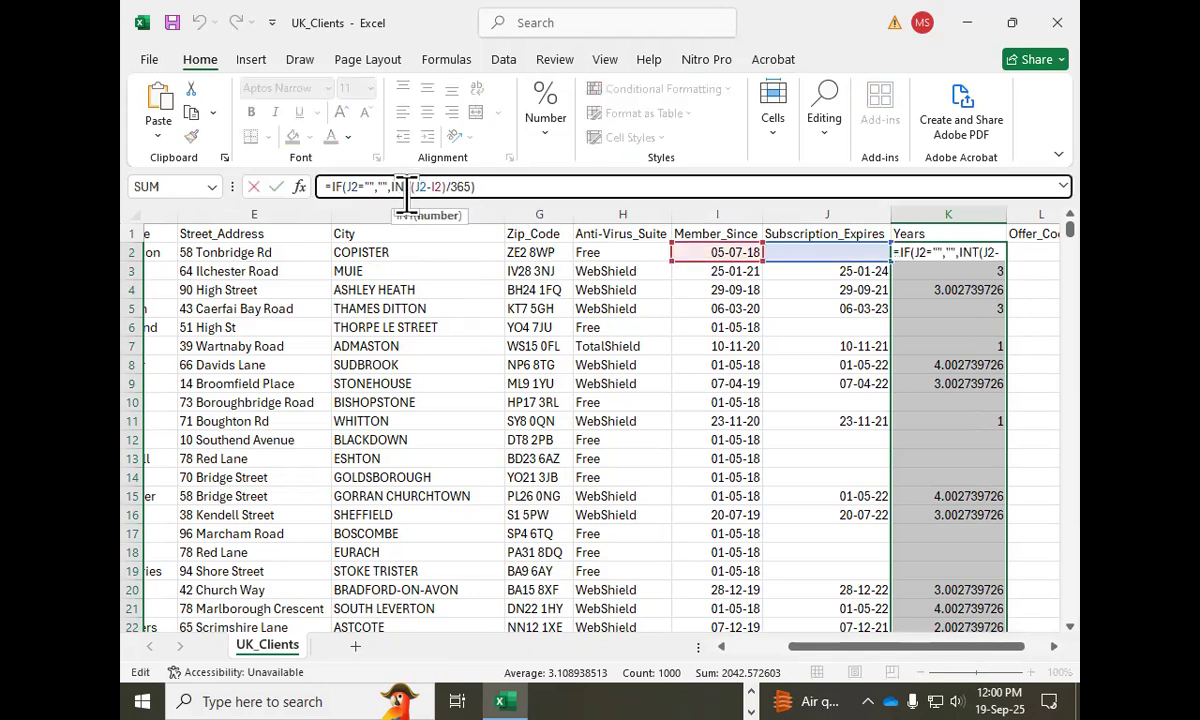
type("(")
left_click(495, 187)
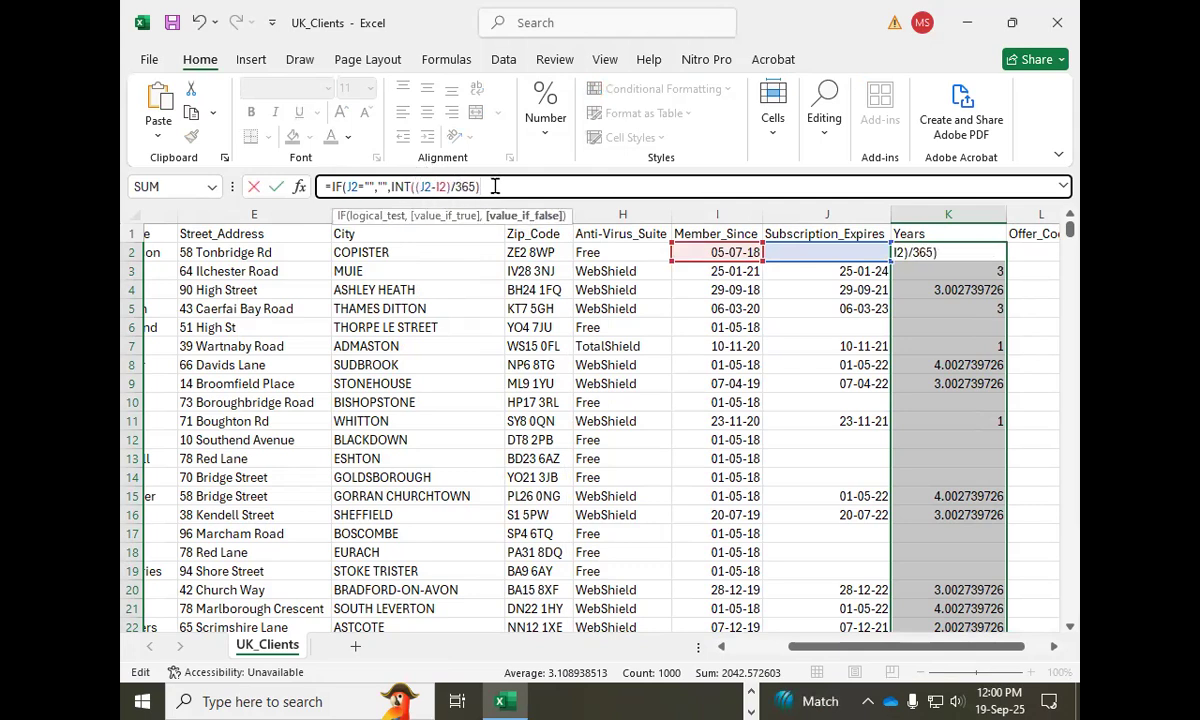
type(")")
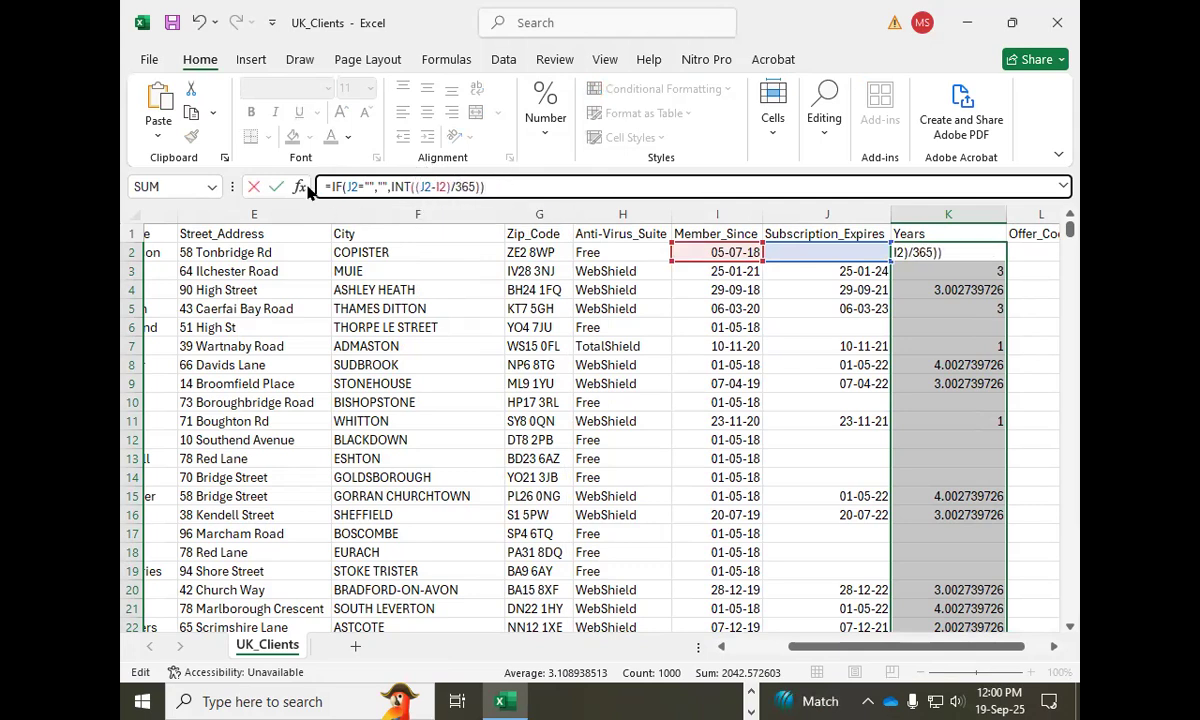
key("Return")
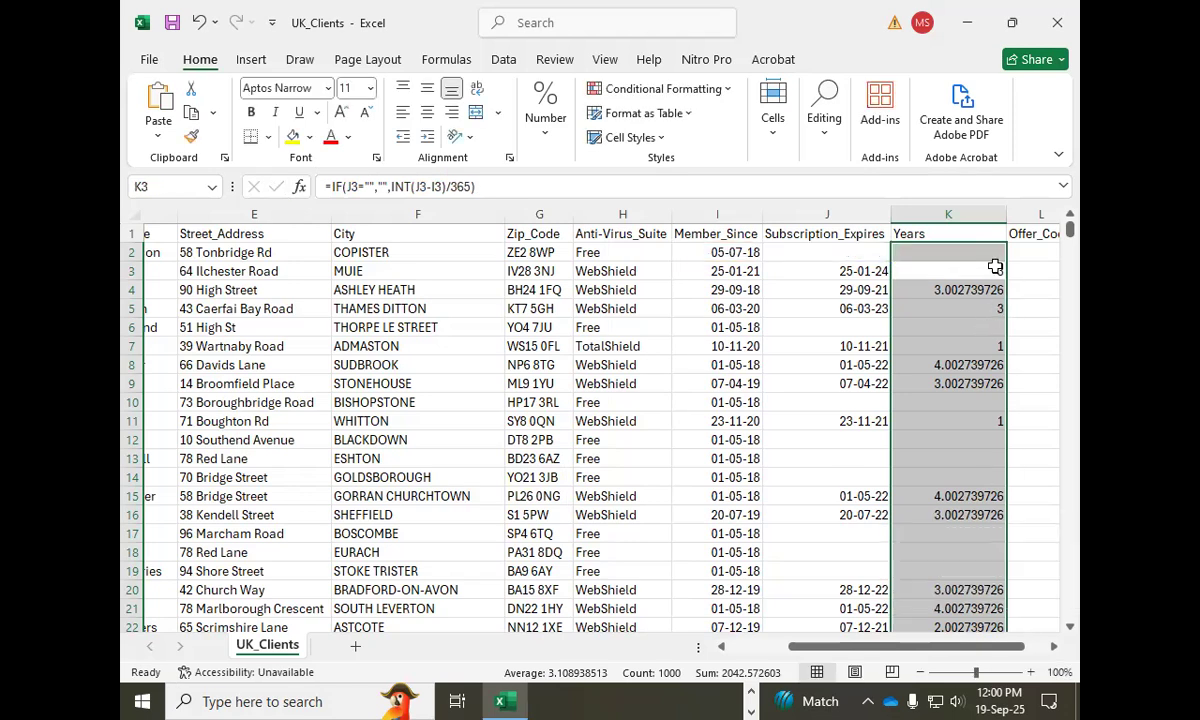
Fill the existing K3 formula down the rest of the Years column.
left_click(998, 273)
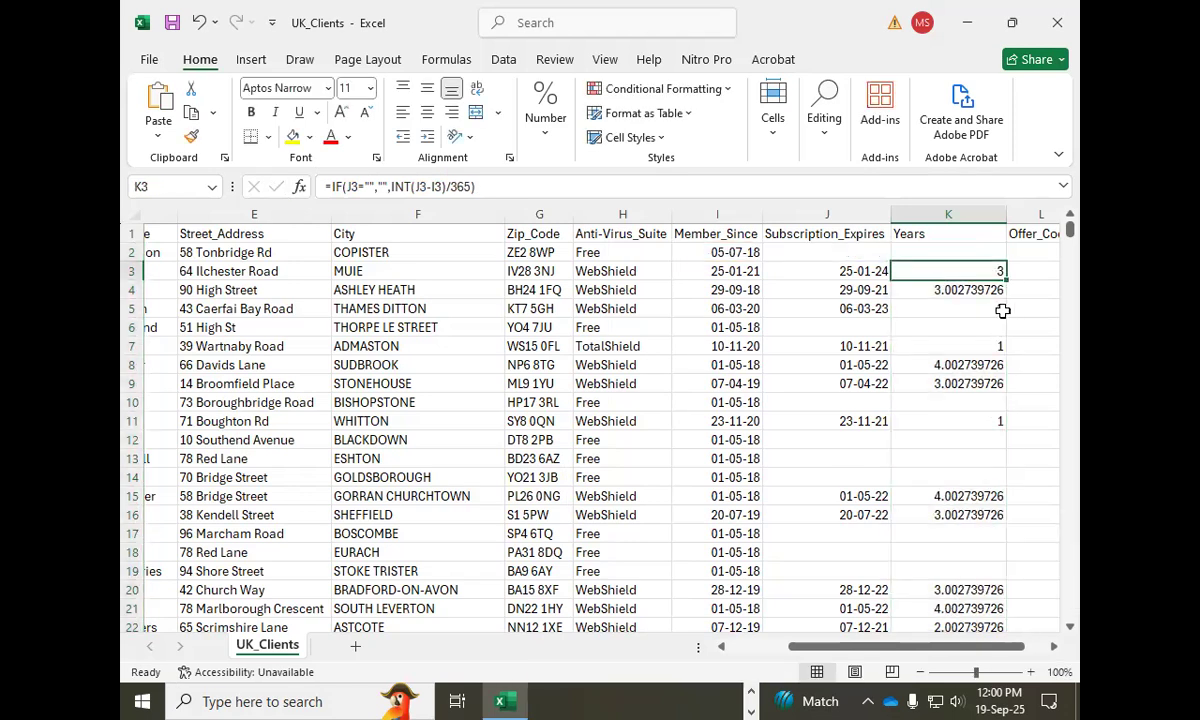
double_click(1005, 280)
Change the K3 formula to =IF(J3="","",INT((J3-I3)/365)) and fill it down the Years column.
left_click(978, 274)
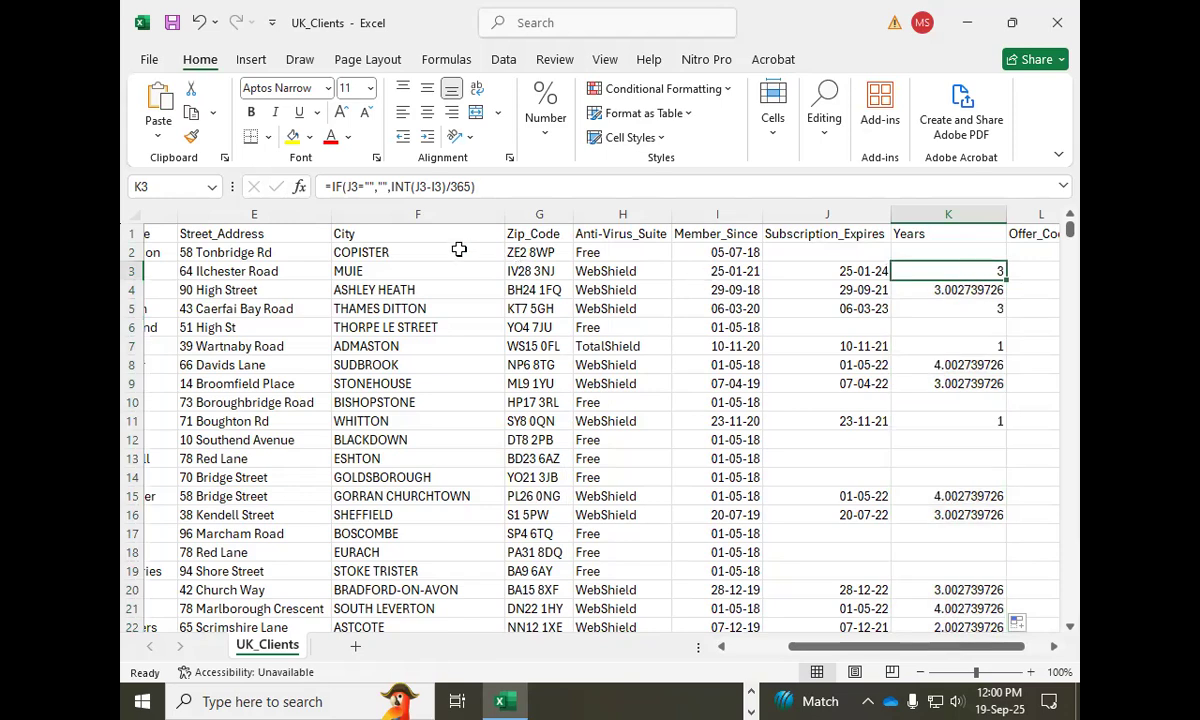
left_click(414, 186)
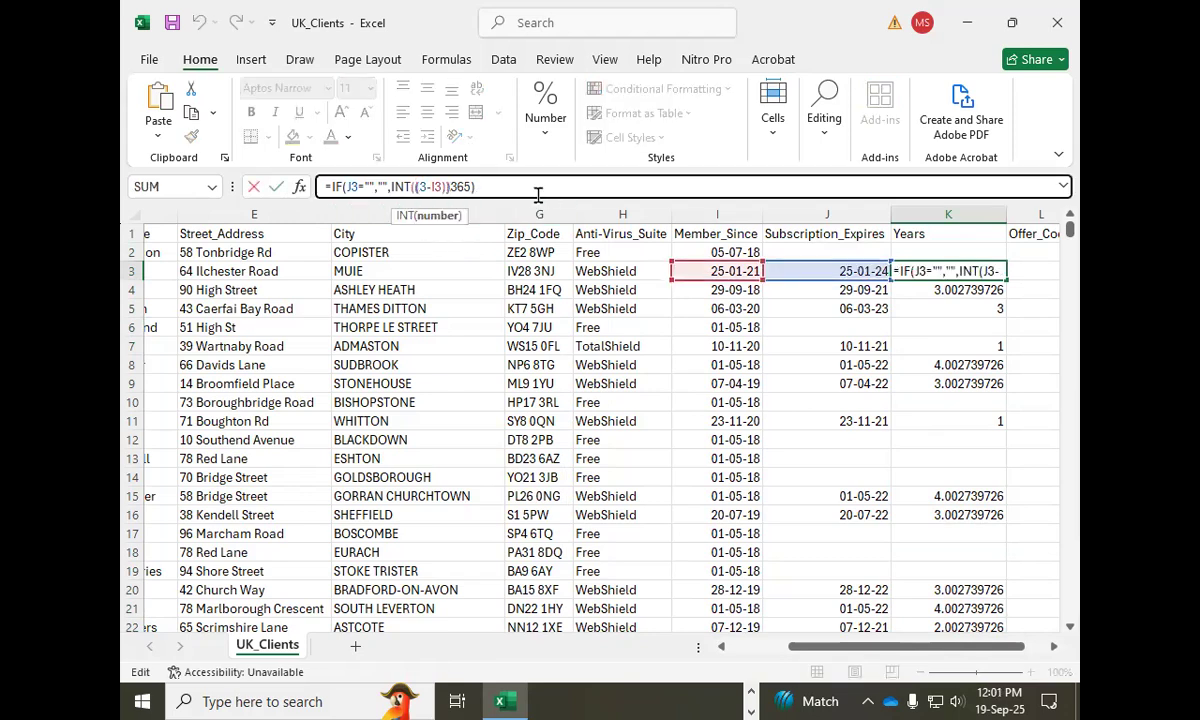
type("(")
left_click(500, 188)
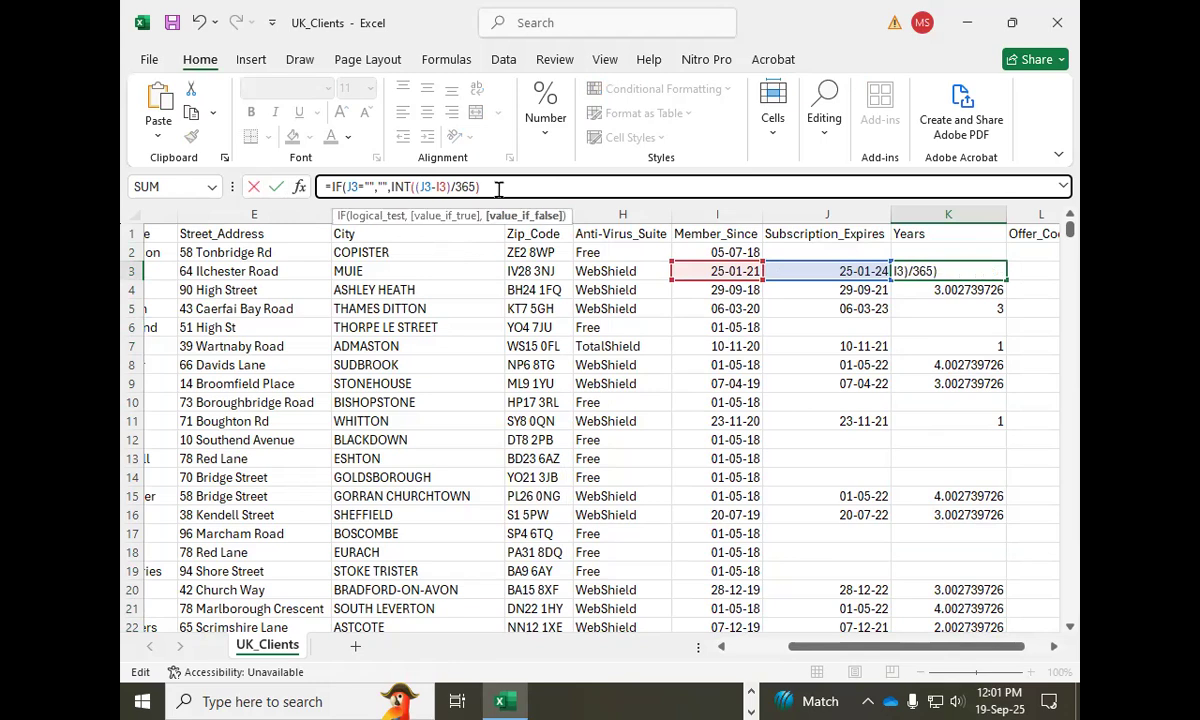
left_click(276, 187)
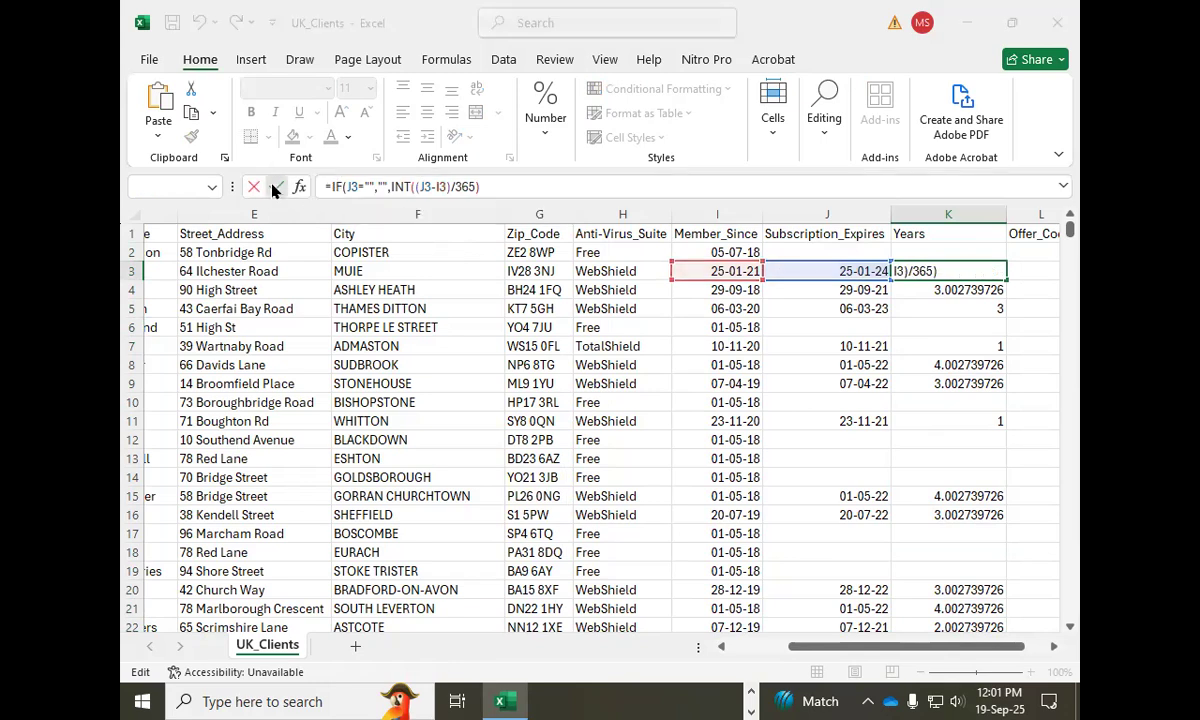
left_click(650, 425)
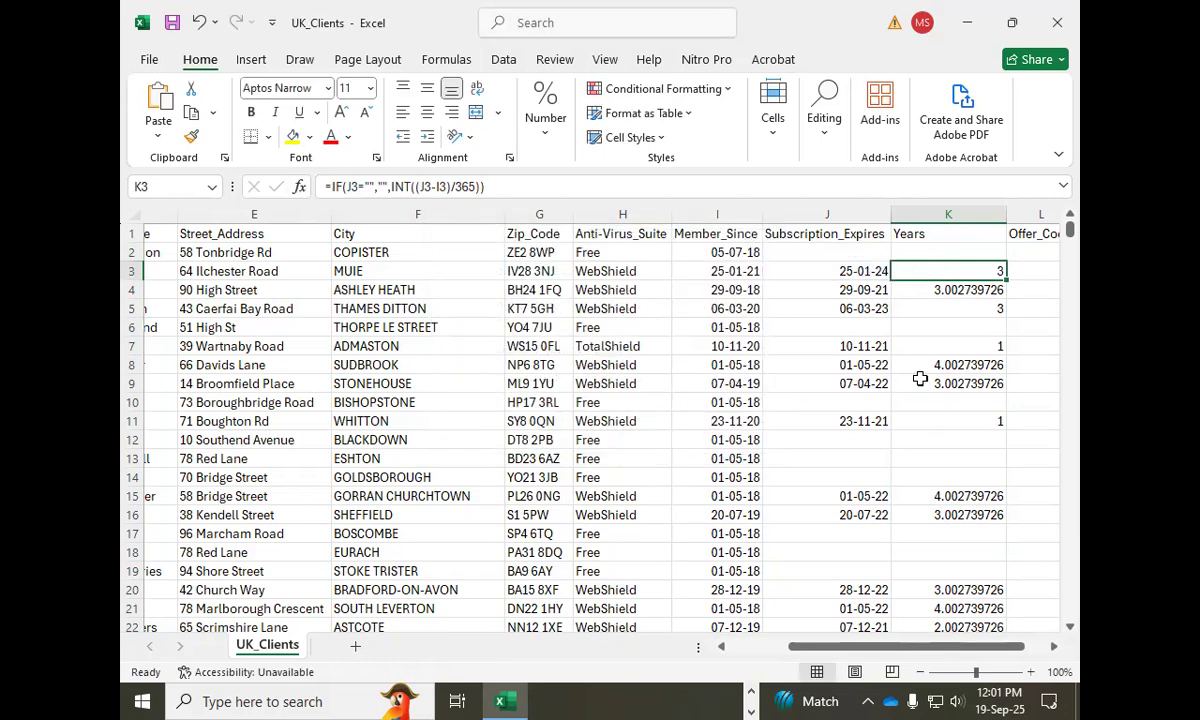
double_click(1006, 281)
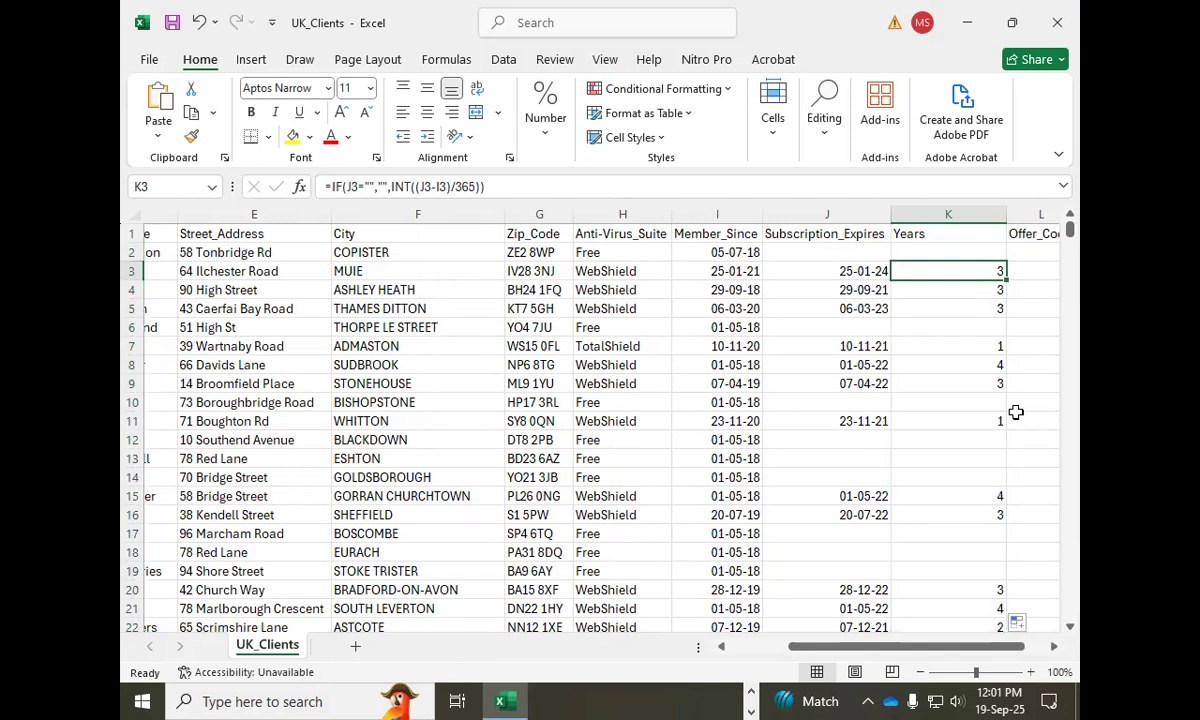
Enter =LEFT(H2,1) in L2 to take the first letter of Anti-Virus_Suite for the Offer_Code column.
left_click_drag(966, 647, 987, 647)
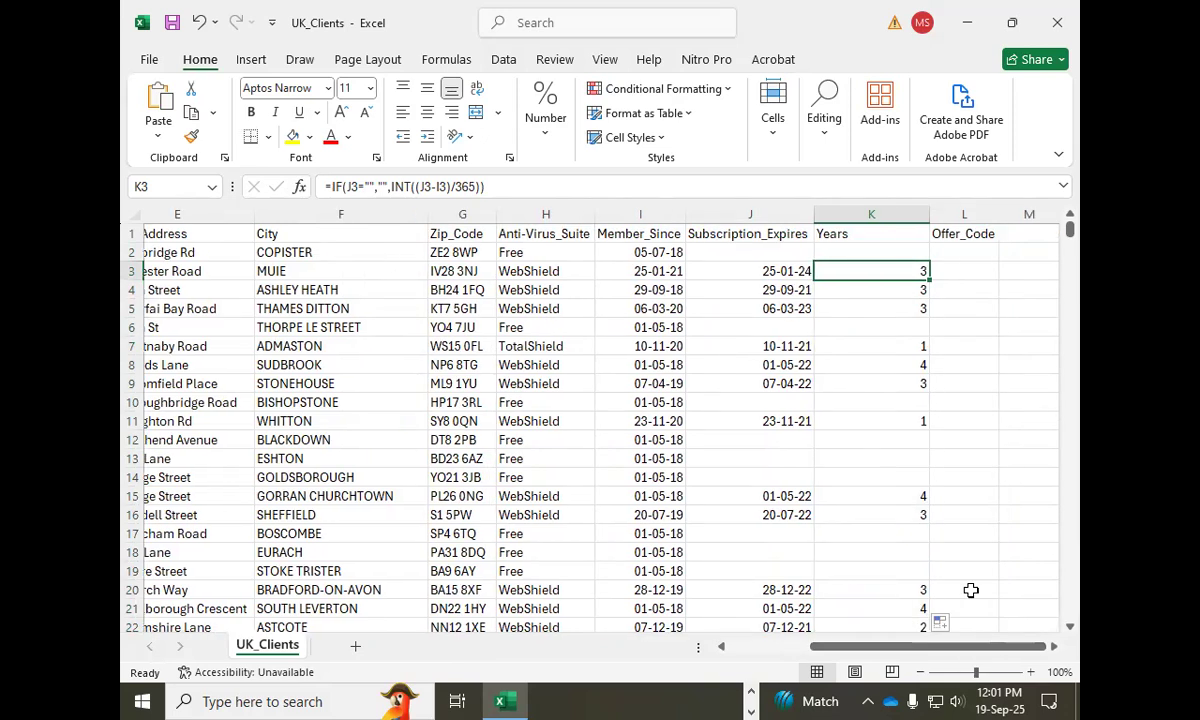
left_click(964, 252)
left_click(447, 186)
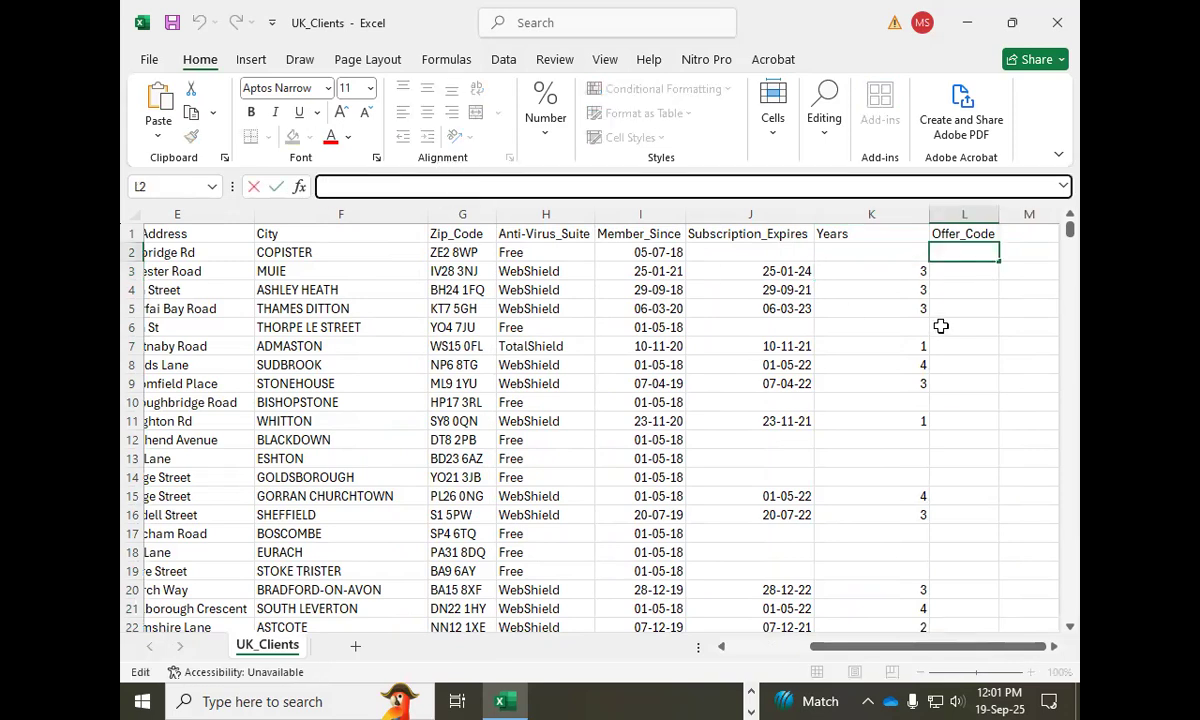
type("=lef")
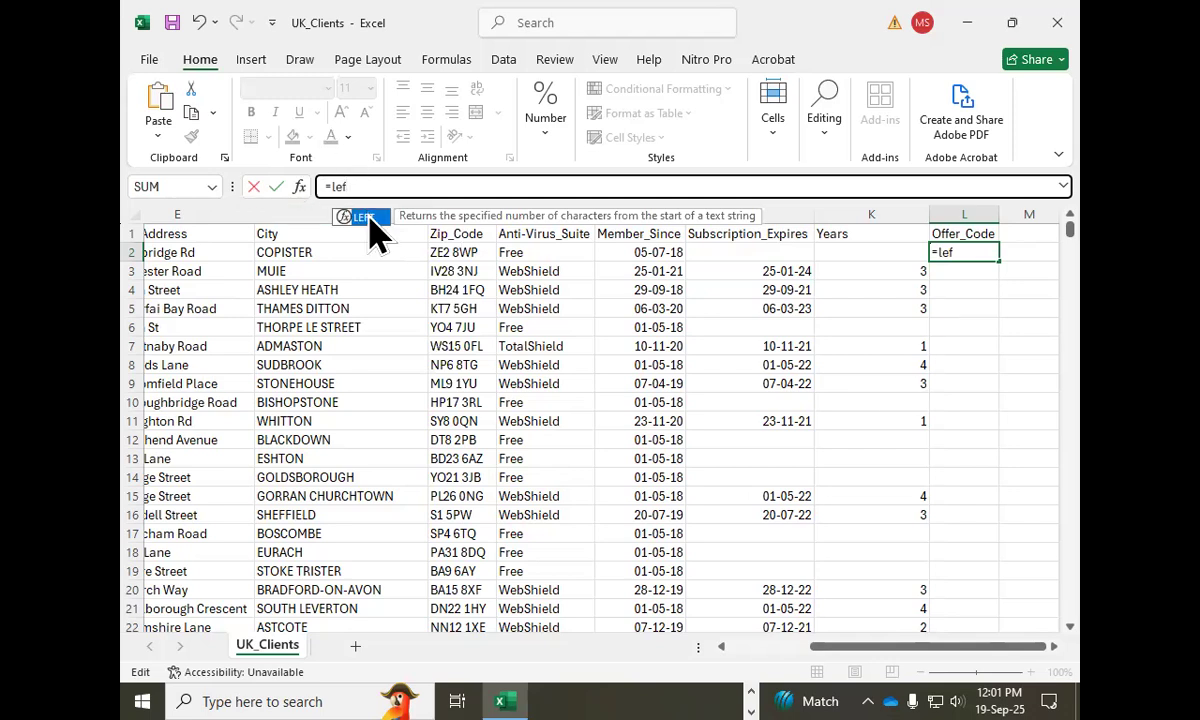
double_click(363, 216)
left_click(533, 254)
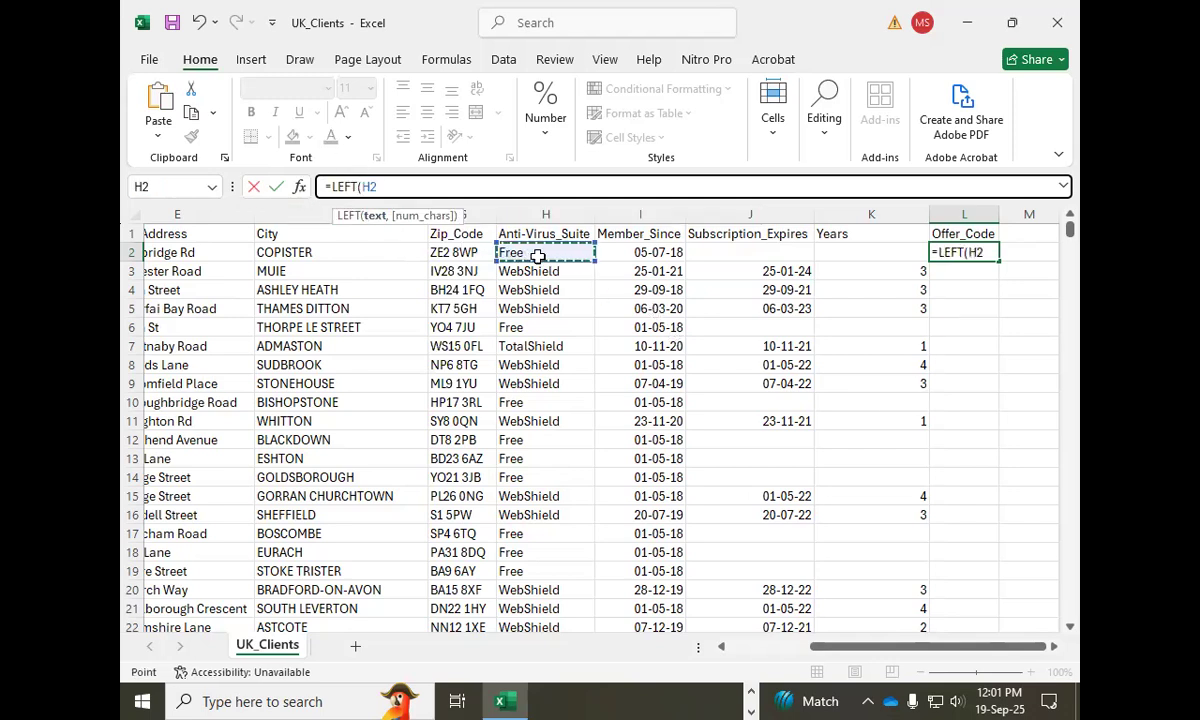
type(",1")
key("Return")
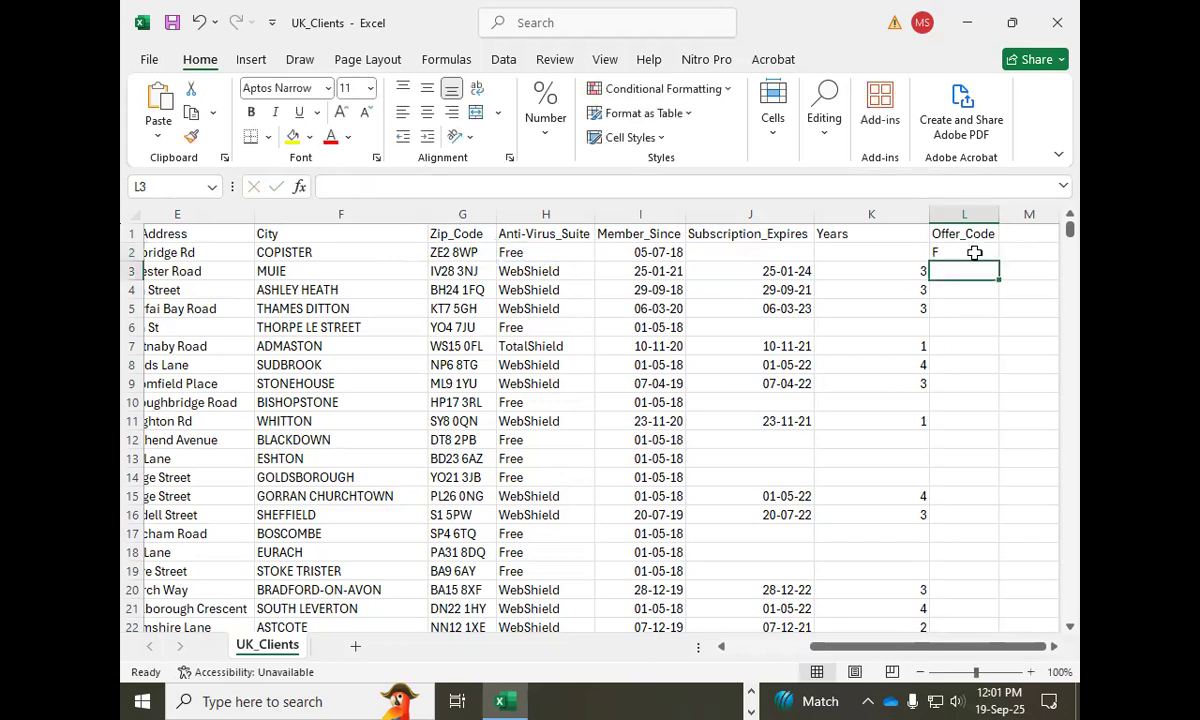
Extend the L2 formula to =LEFT(H2,1)&K2 and fill it down the Offer_Code column.
left_click(974, 253)
left_click(445, 186)
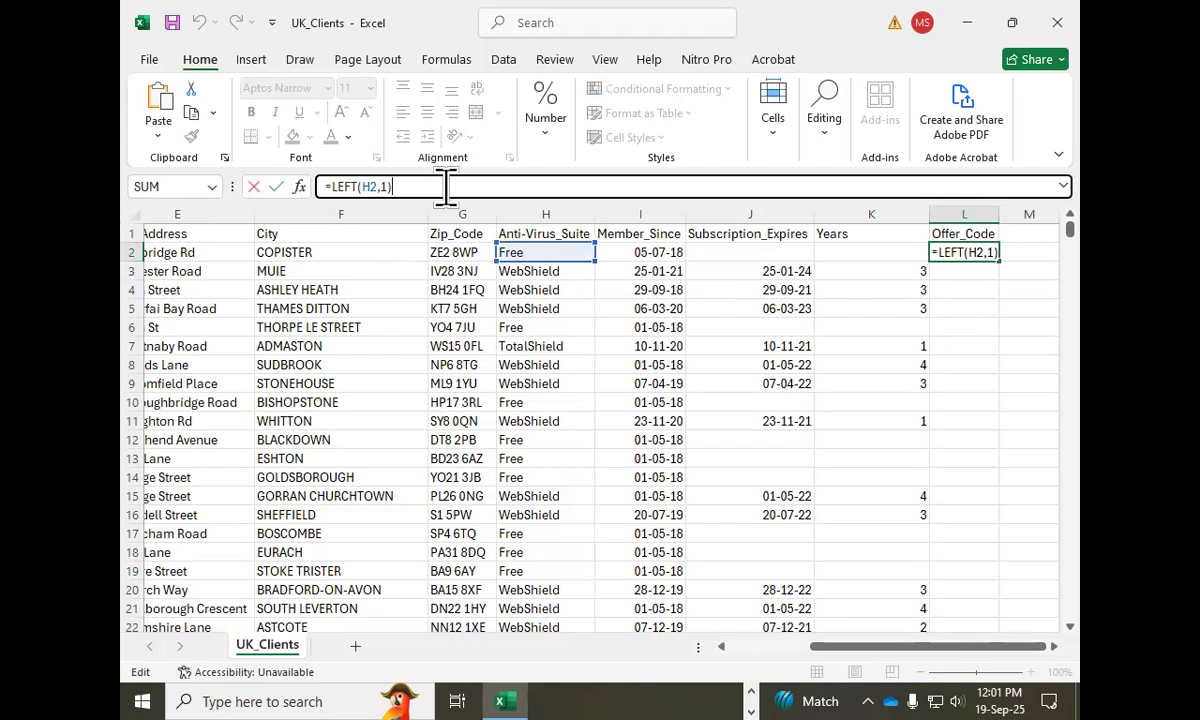
type("&")
left_click(905, 254)
key("Return")
left_click(962, 255)
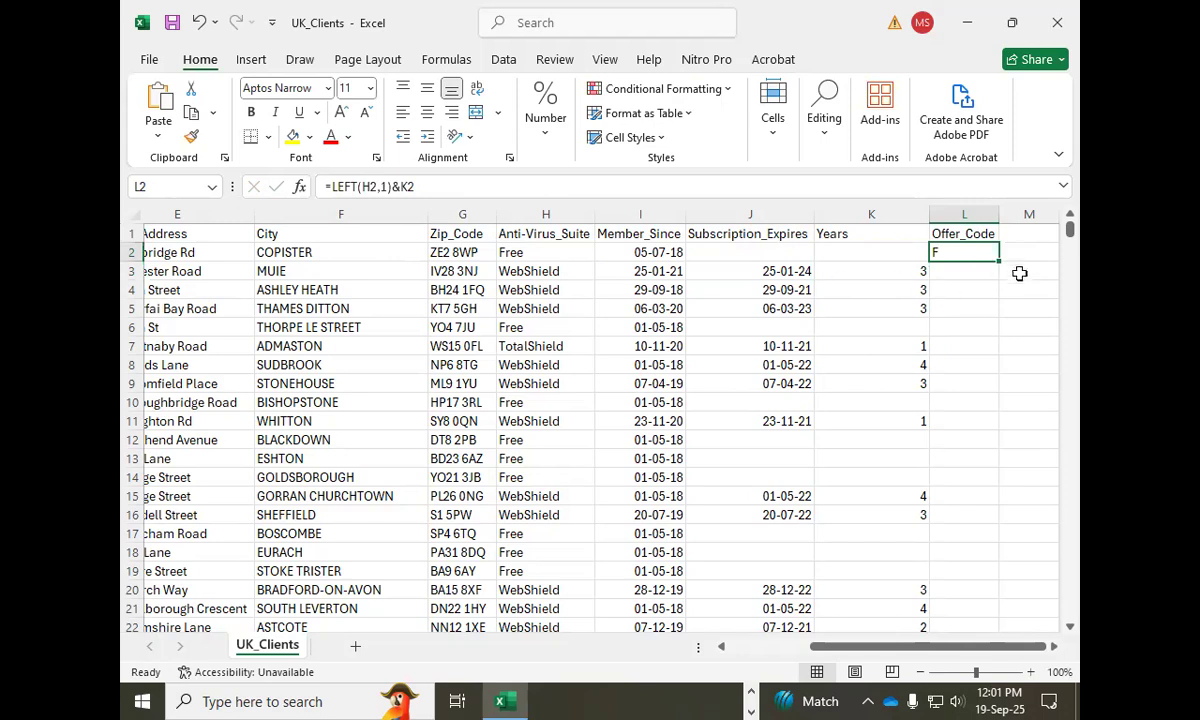
left_click(1000, 261)
left_click(1005, 259)
left_click(989, 259)
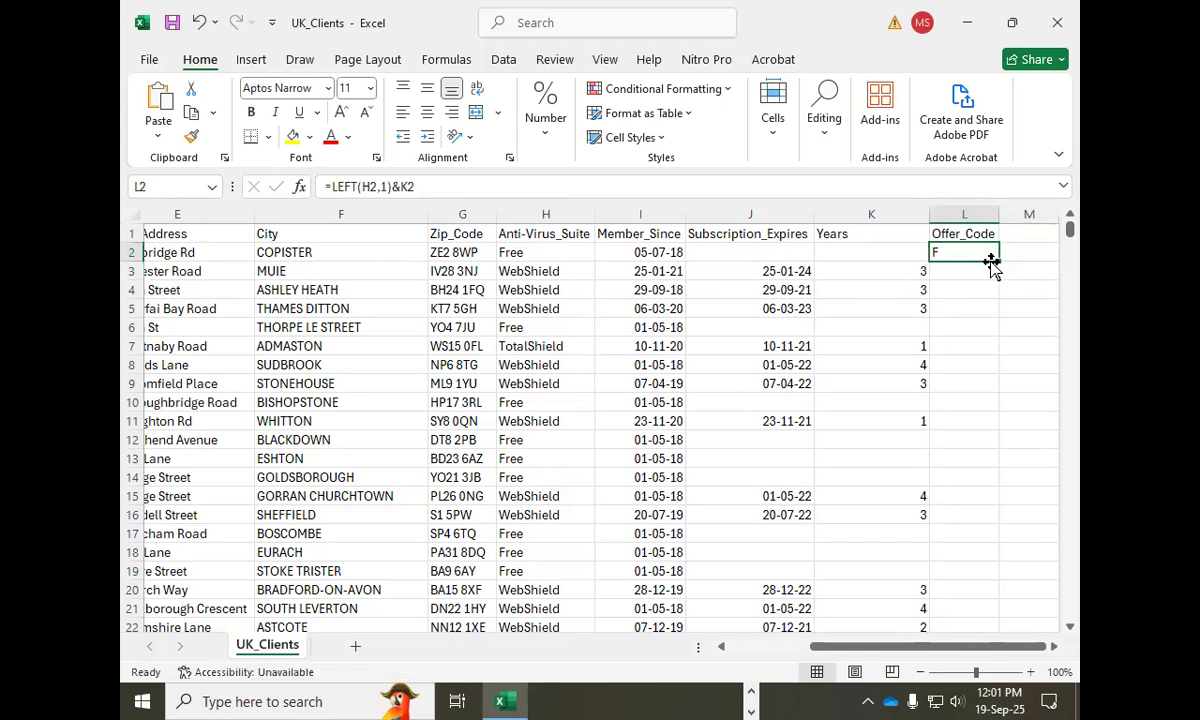
double_click(998, 261)
Change the L2 formula to =IF(K2="","",LEFT(H2,1)&K2) to blank codes without years, and fill it down the Offer_Code column.
left_click(986, 254)
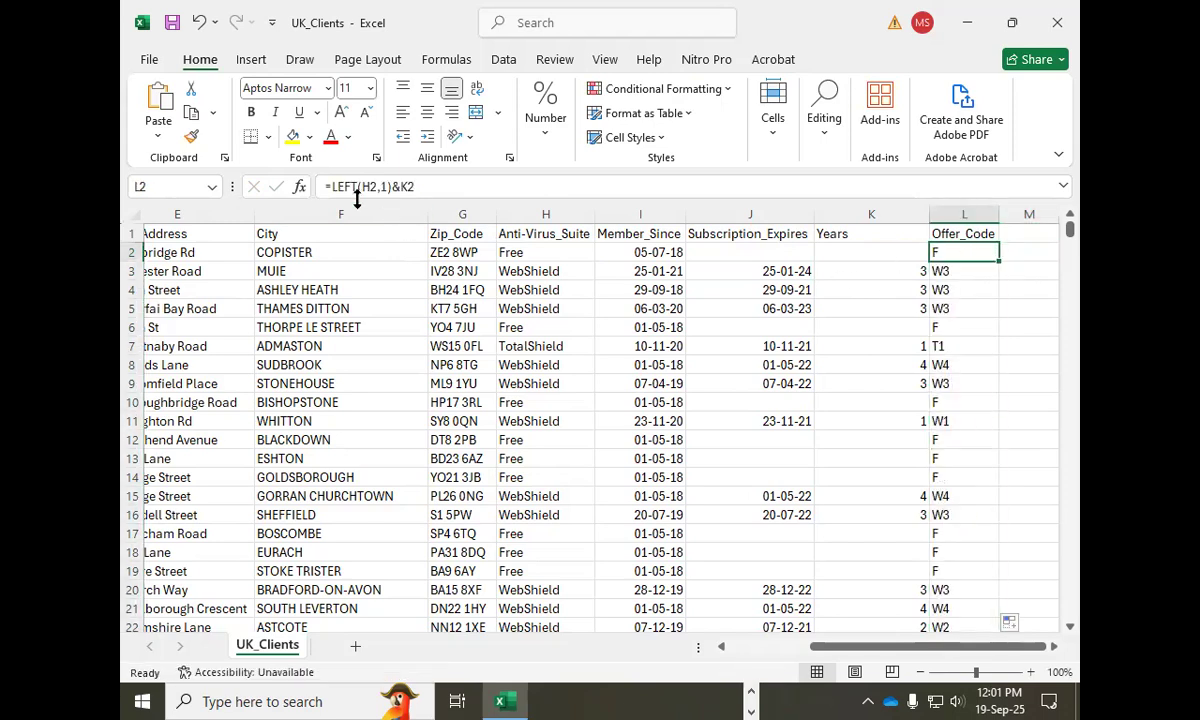
left_click(328, 186)
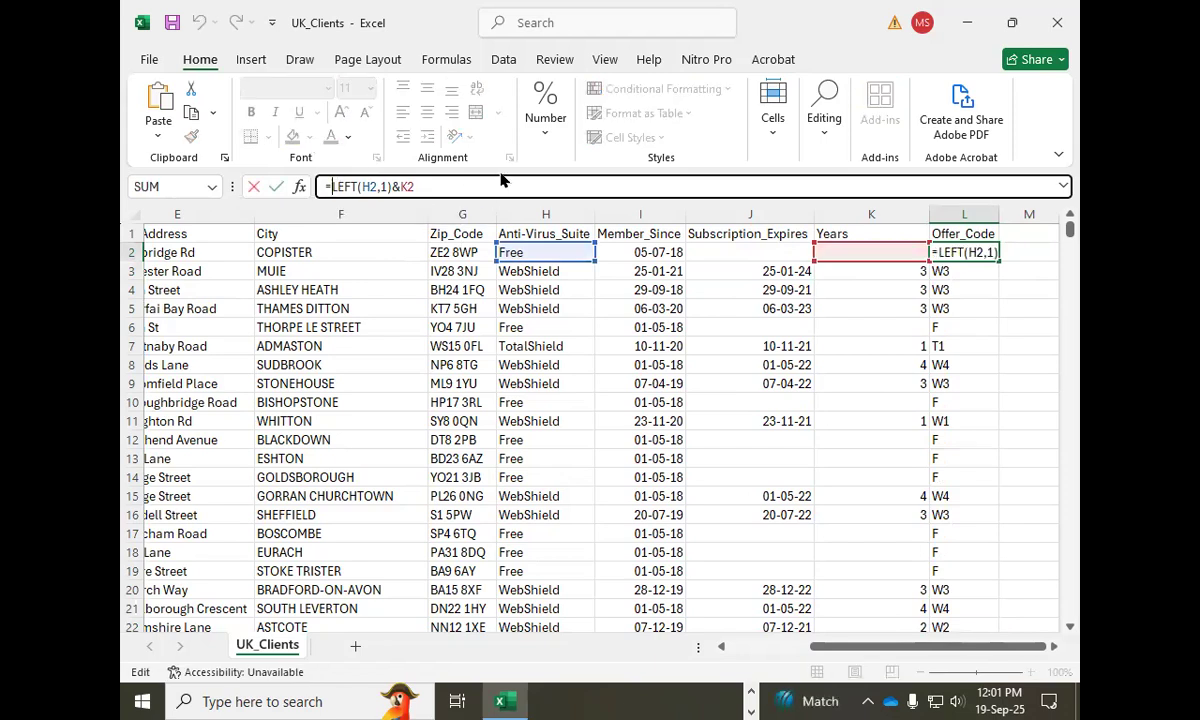
type("if(")
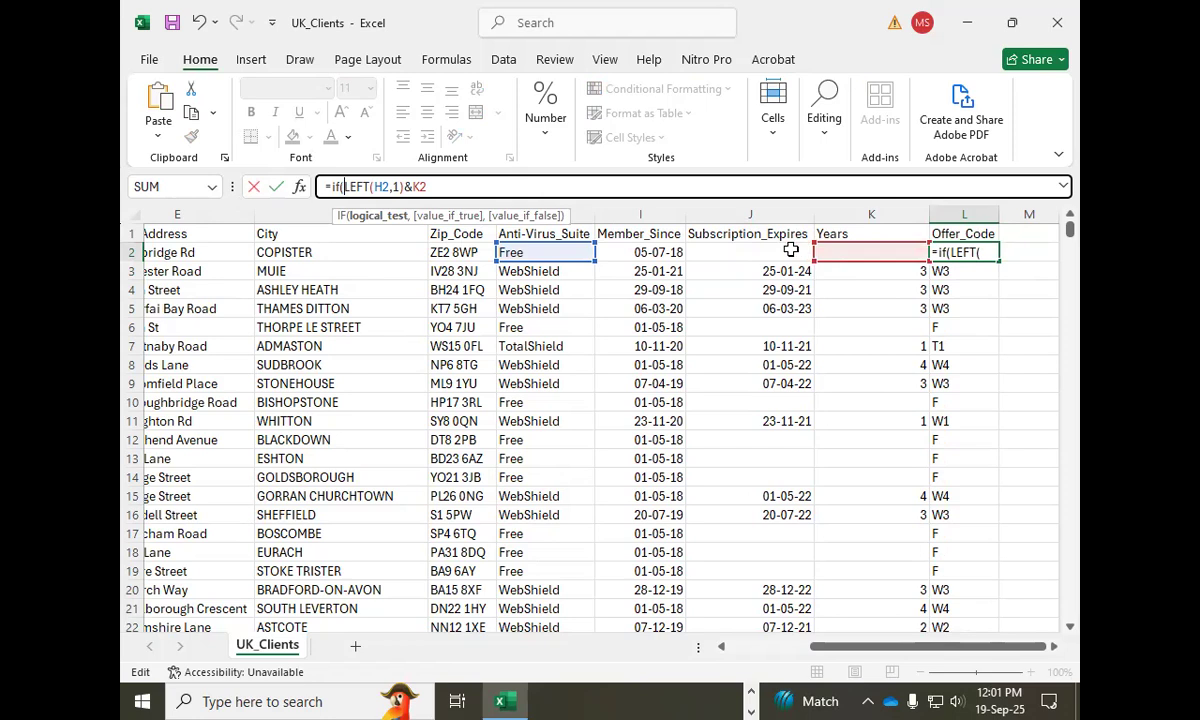
left_click(826, 252)
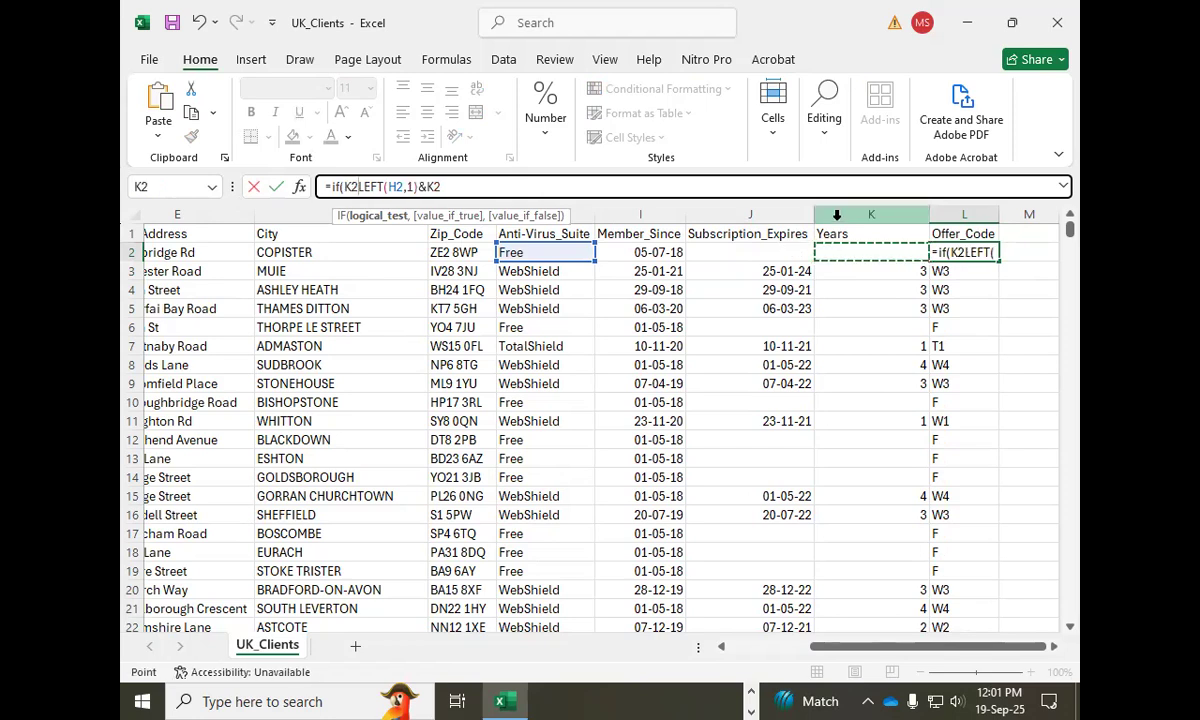
type("=\"\",\"\"")
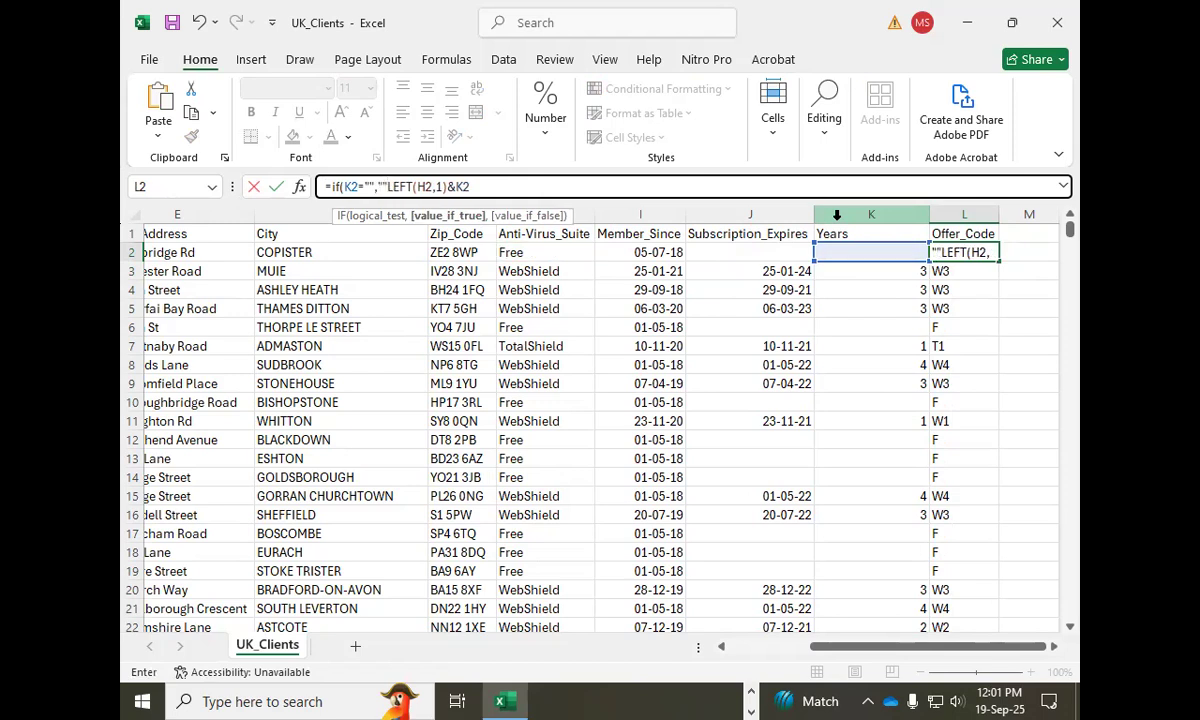
type(",")
key("Return")
key("Return")
left_click(962, 238)
left_click(992, 257)
double_click(998, 261)
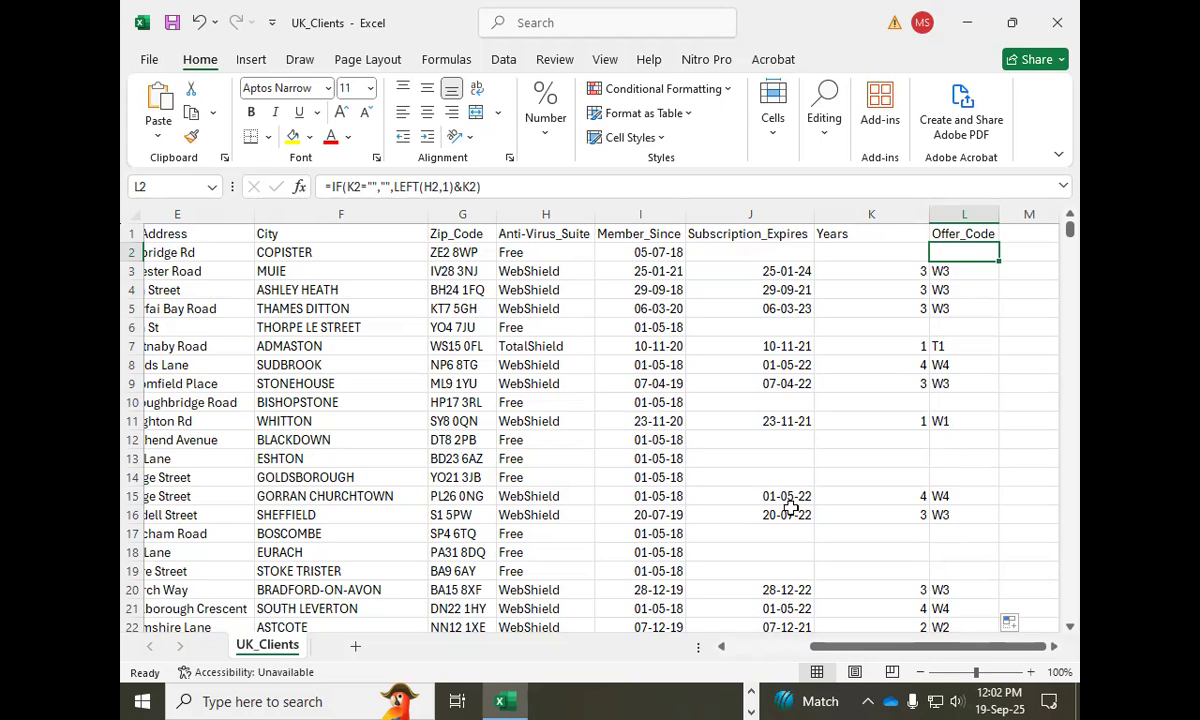
Add a new column header Year in M1, next to Offer_Code.
left_click(1036, 238)
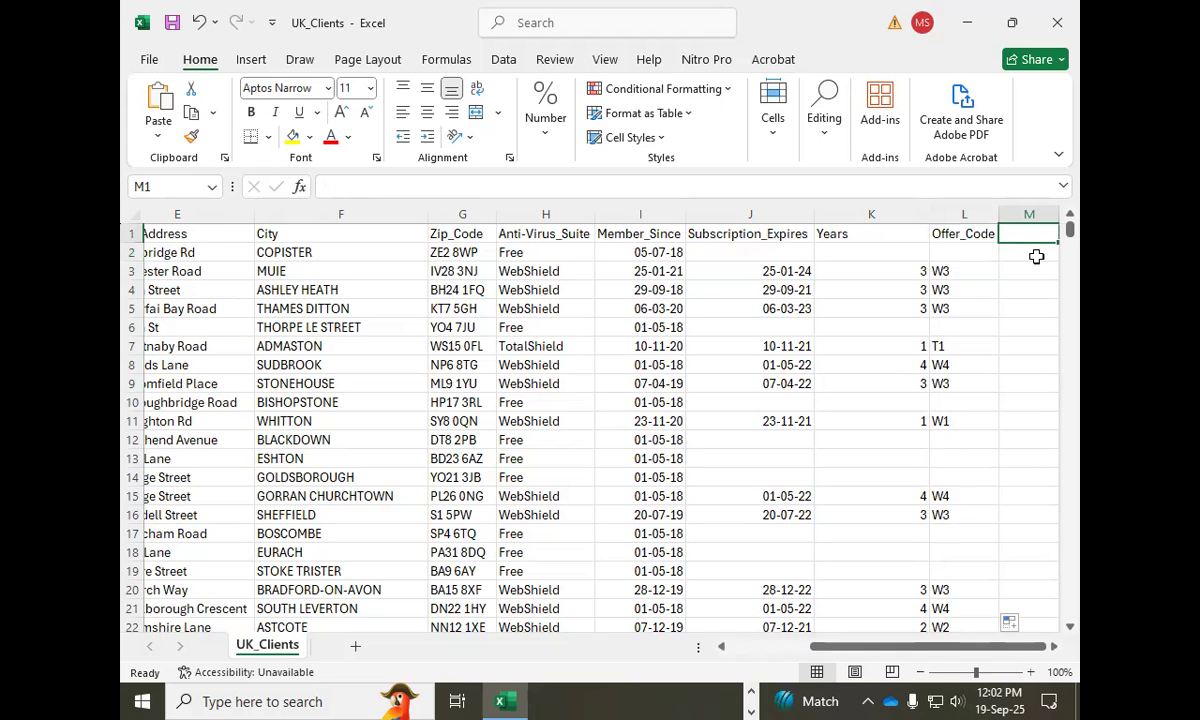
type("Year")
key("Return")
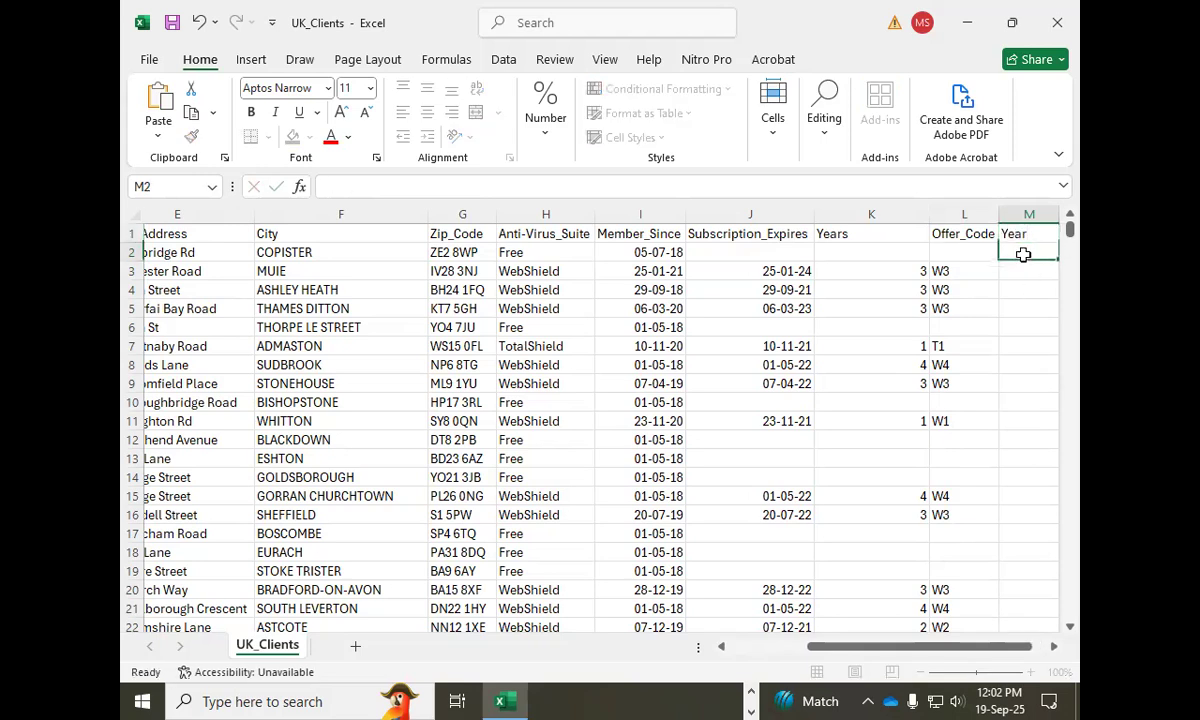
Enter =YEAR(J2) in M2 to extract the year of Subscription_Expires, and fill it down the Year column.
left_click(577, 186)
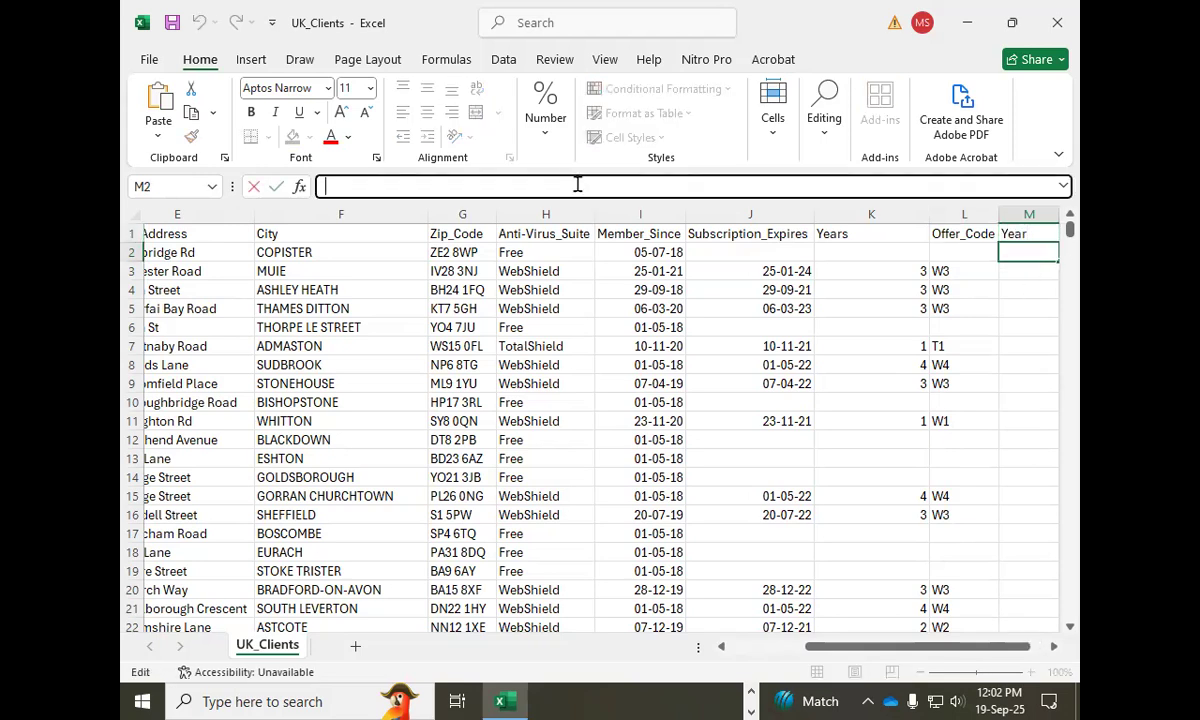
type("=year")
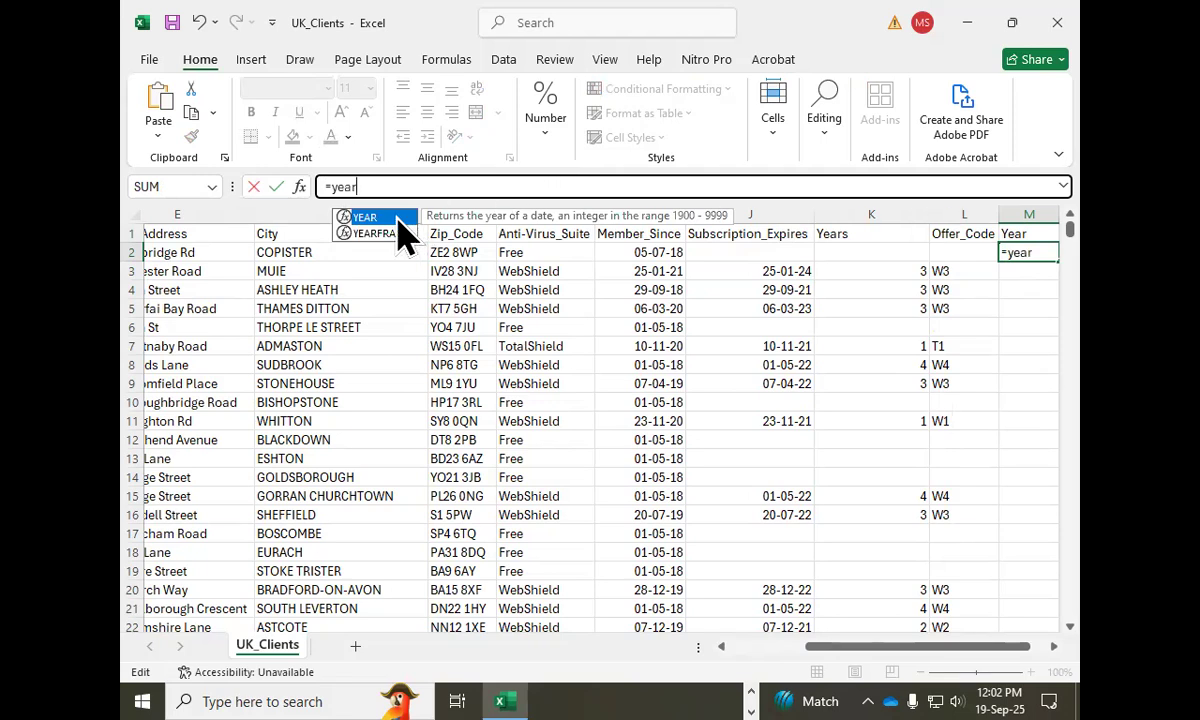
double_click(395, 218)
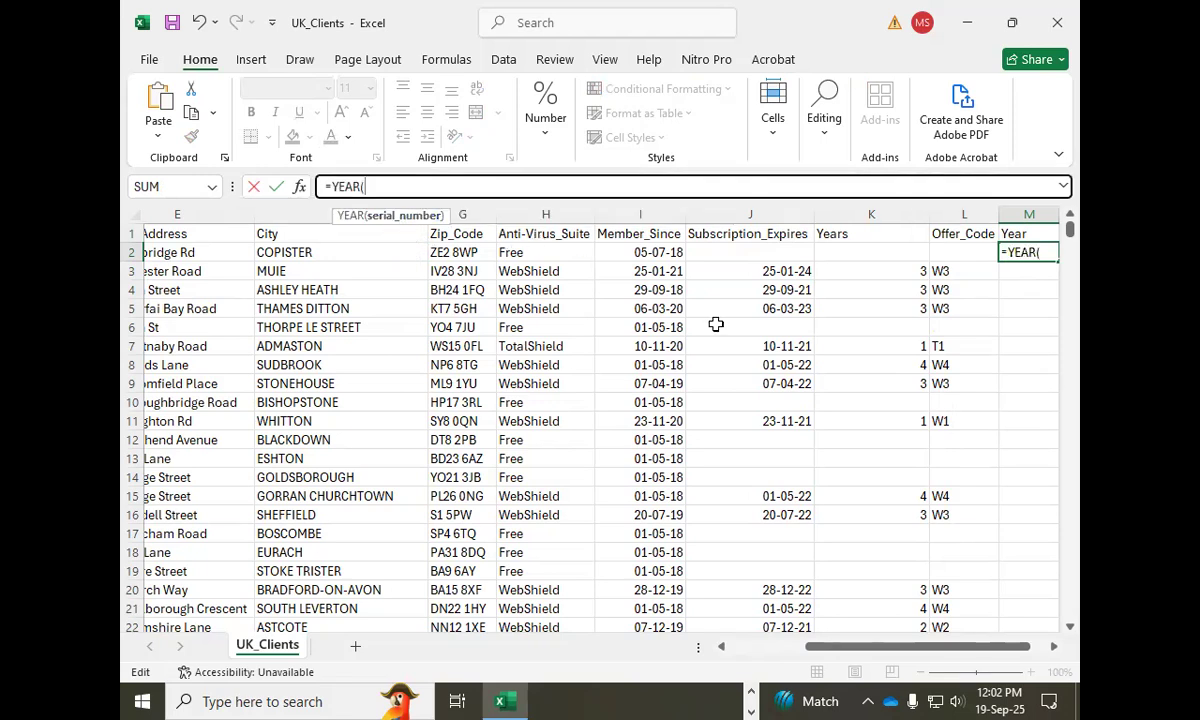
left_click(746, 253)
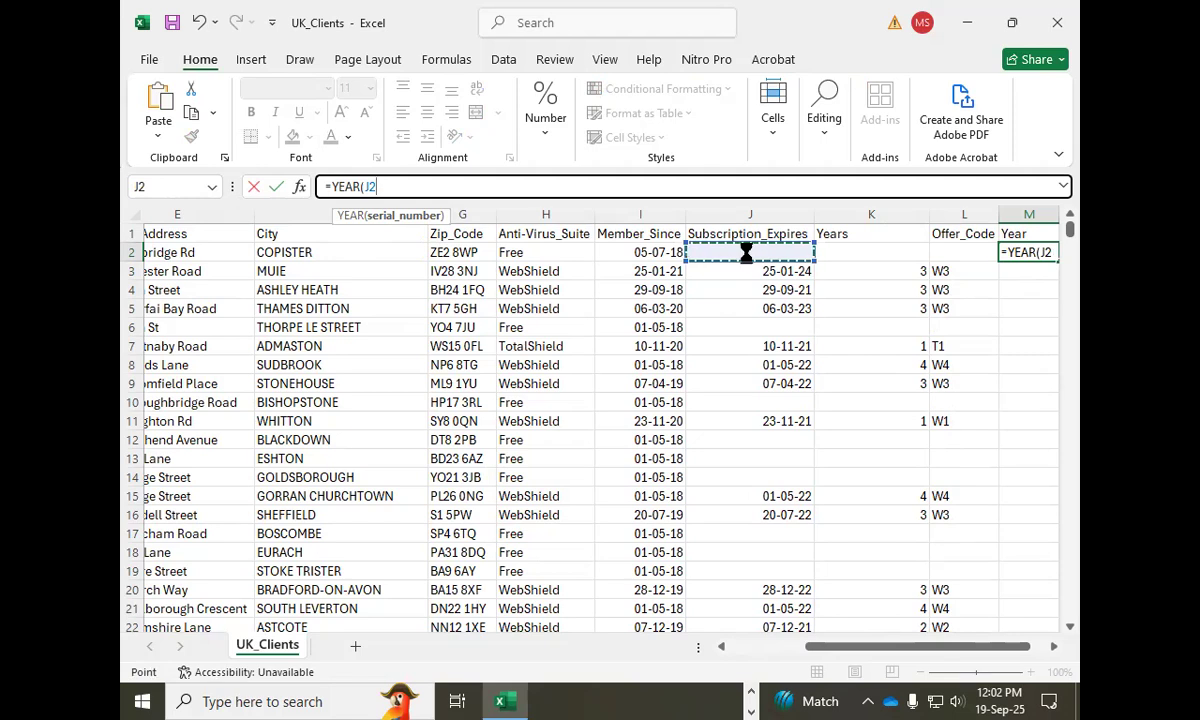
key("Return")
left_click(1010, 252)
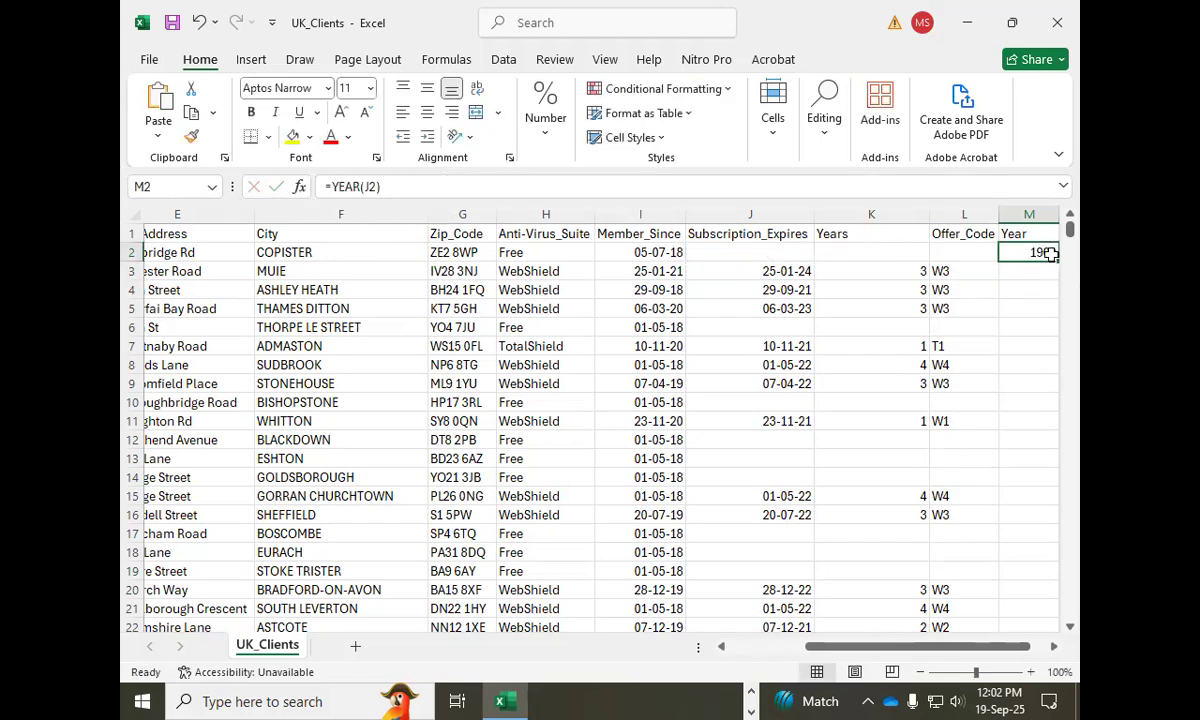
double_click(1057, 260)
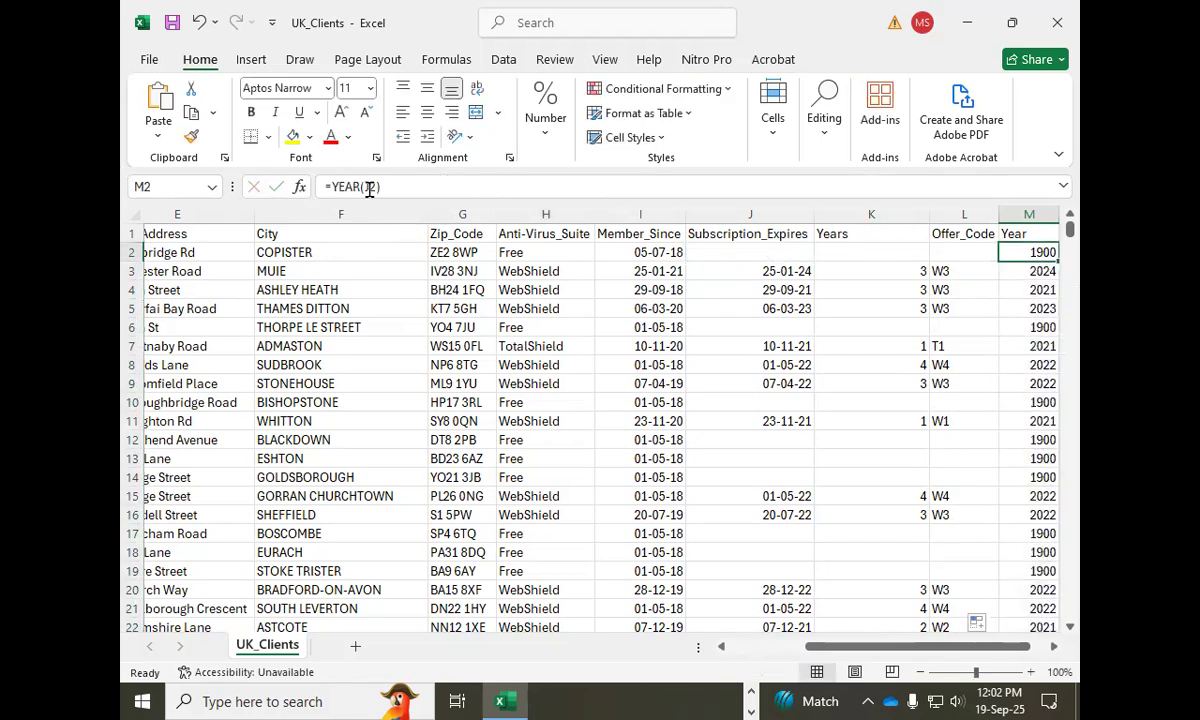
Change the M2 formula to =IF(L2="","",YEAR(J2)) to blank years without an offer code, and fill it down the Year column.
left_click(334, 188)
type("if(")
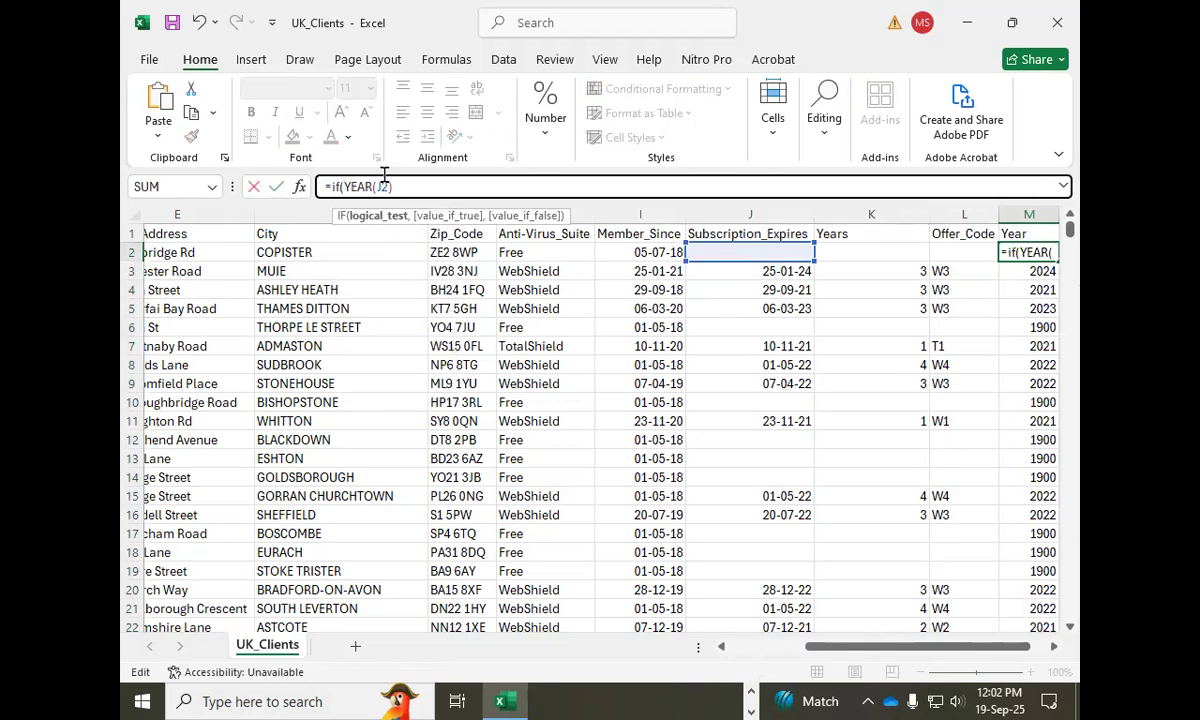
left_click(961, 253)
type("=\"\",\"\",")
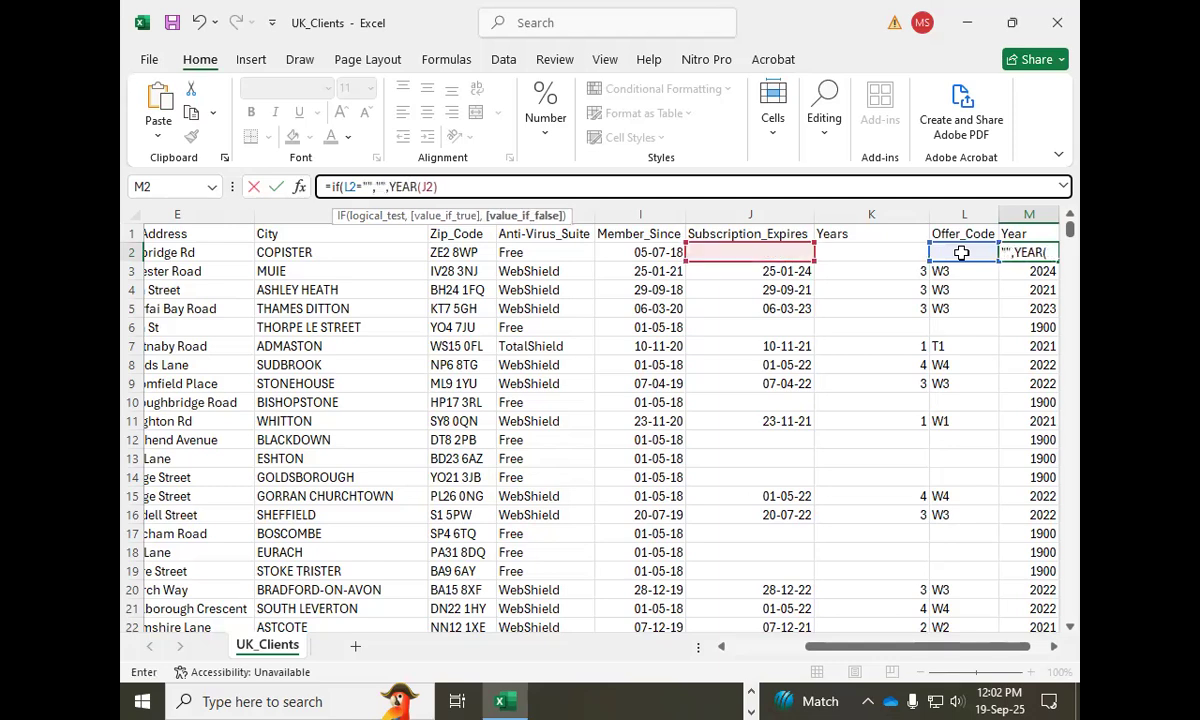
key("Return")
key("Return")
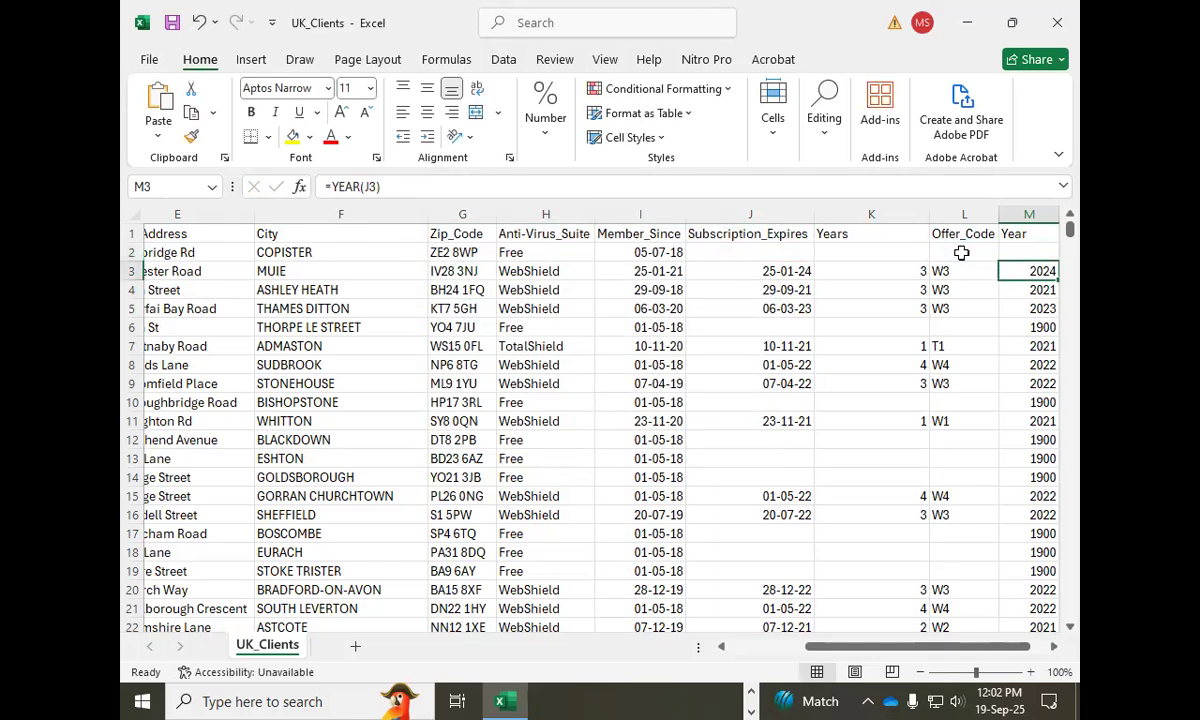
left_click(1040, 253)
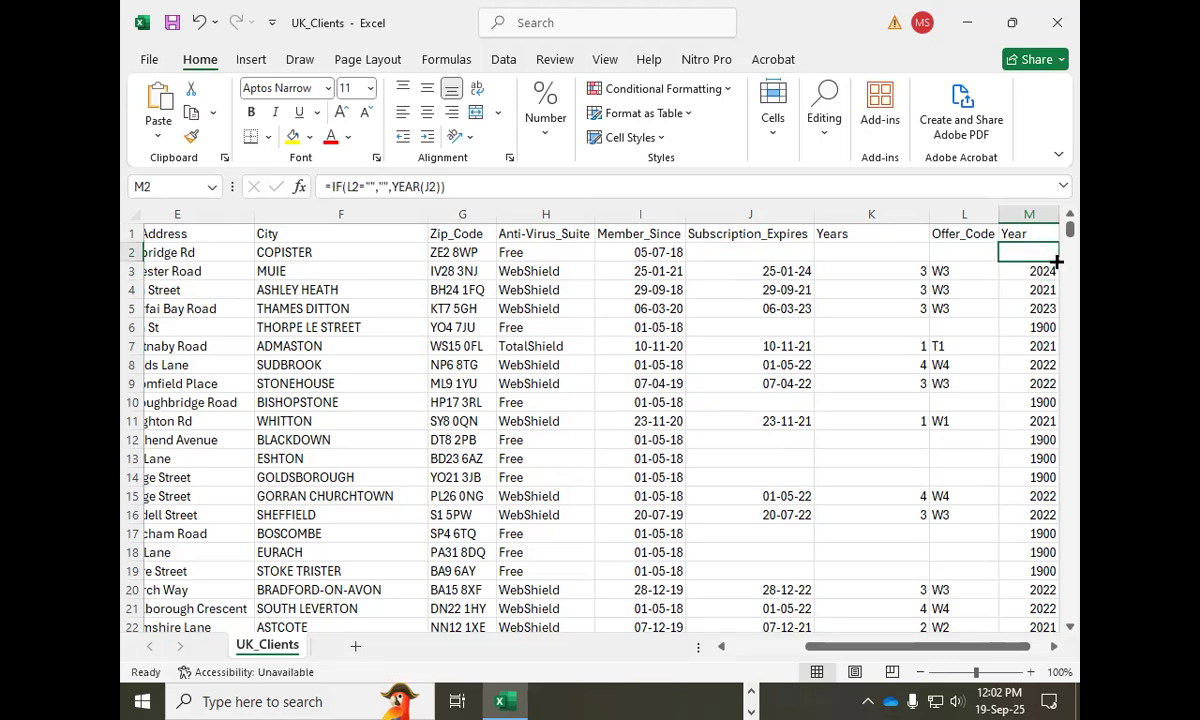
double_click(1056, 261)
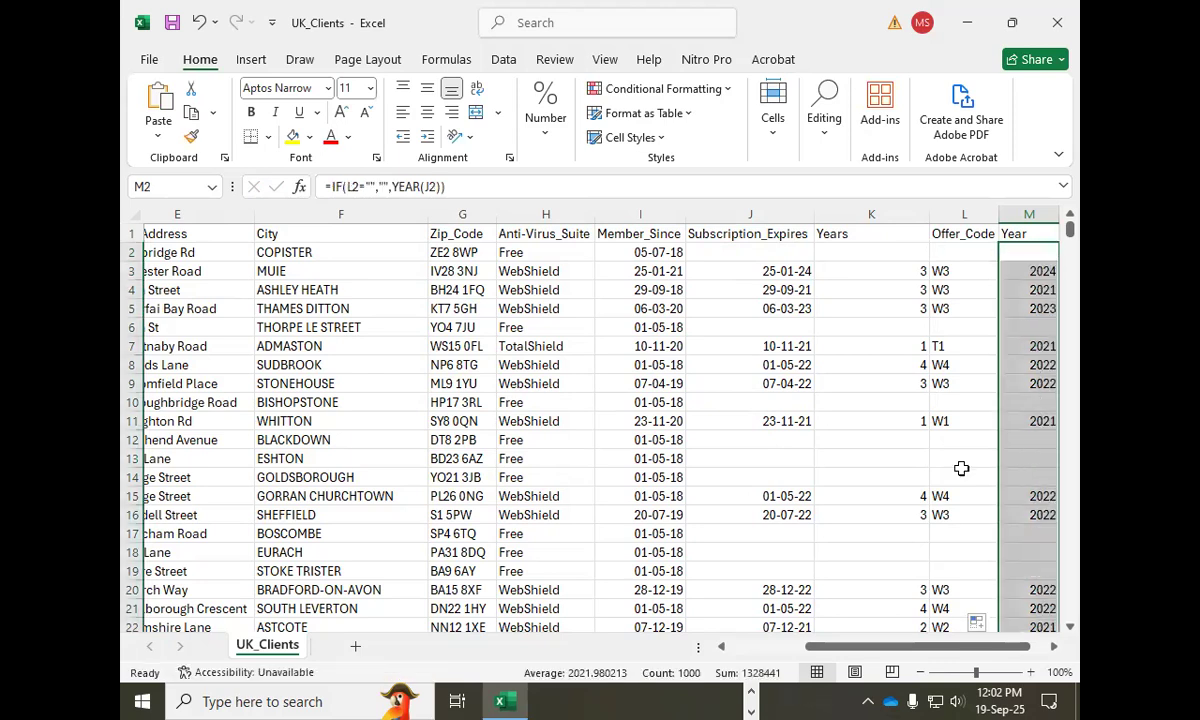
Add a new column header month in N1, next to Year.
left_click(1030, 236)
key("Right")
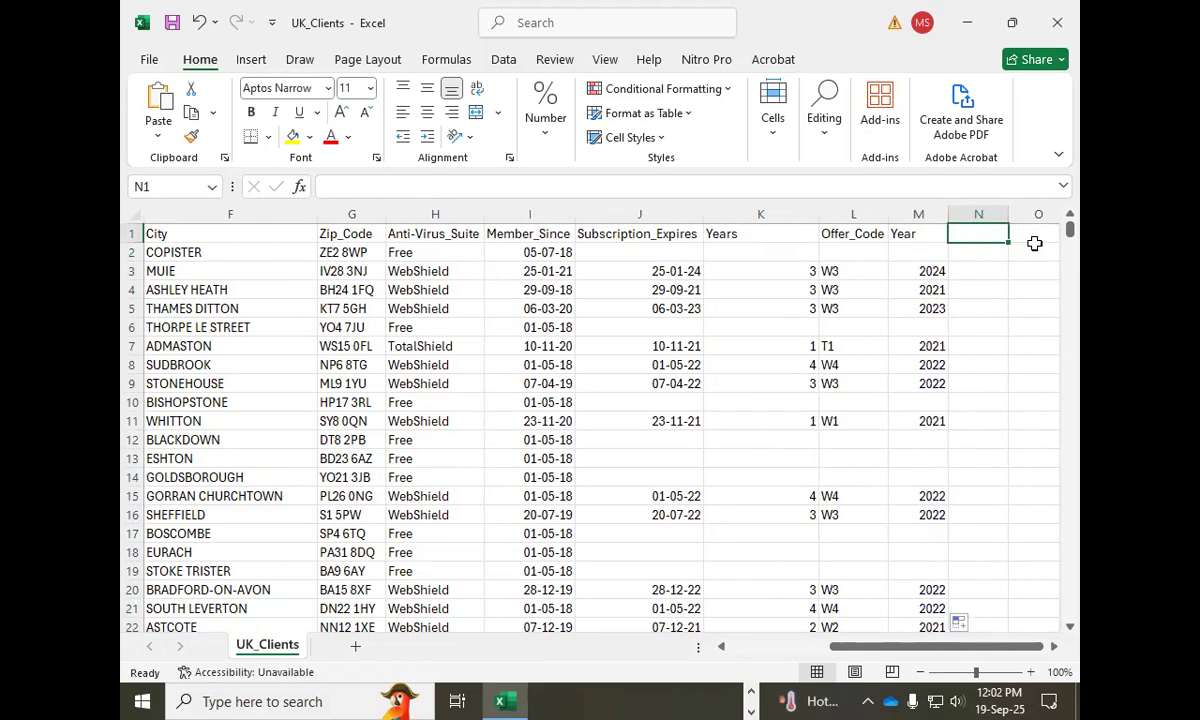
type("mon")
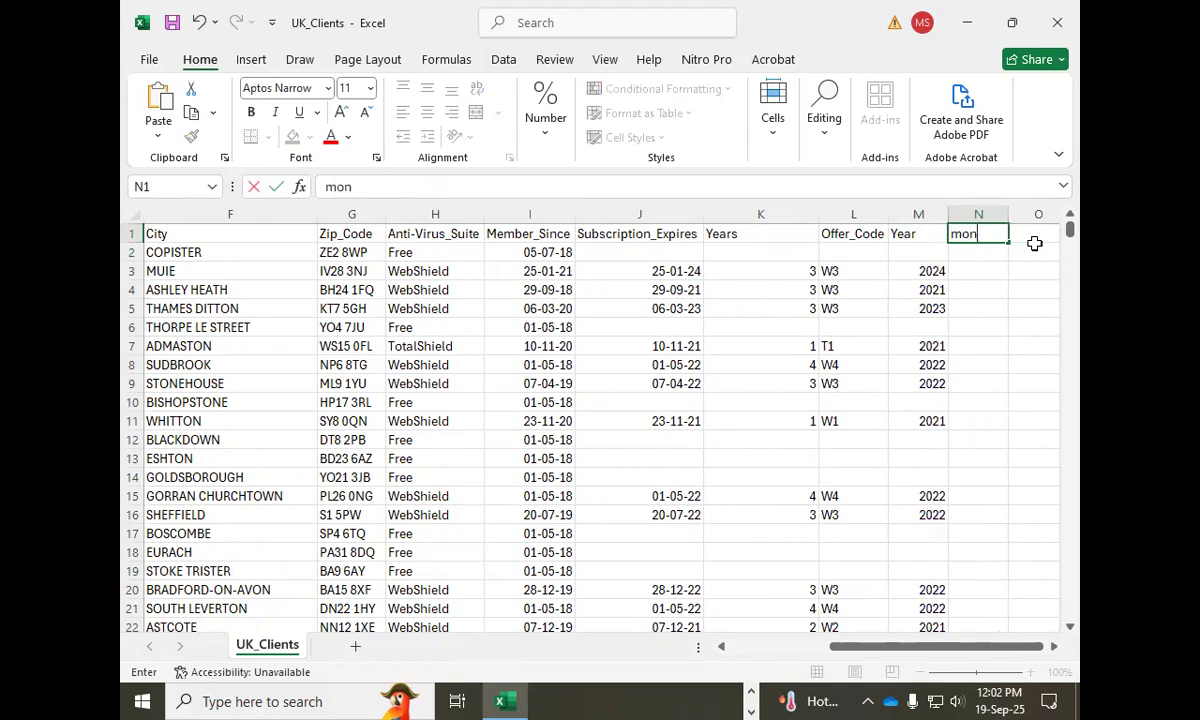
type("th")
key("Return")
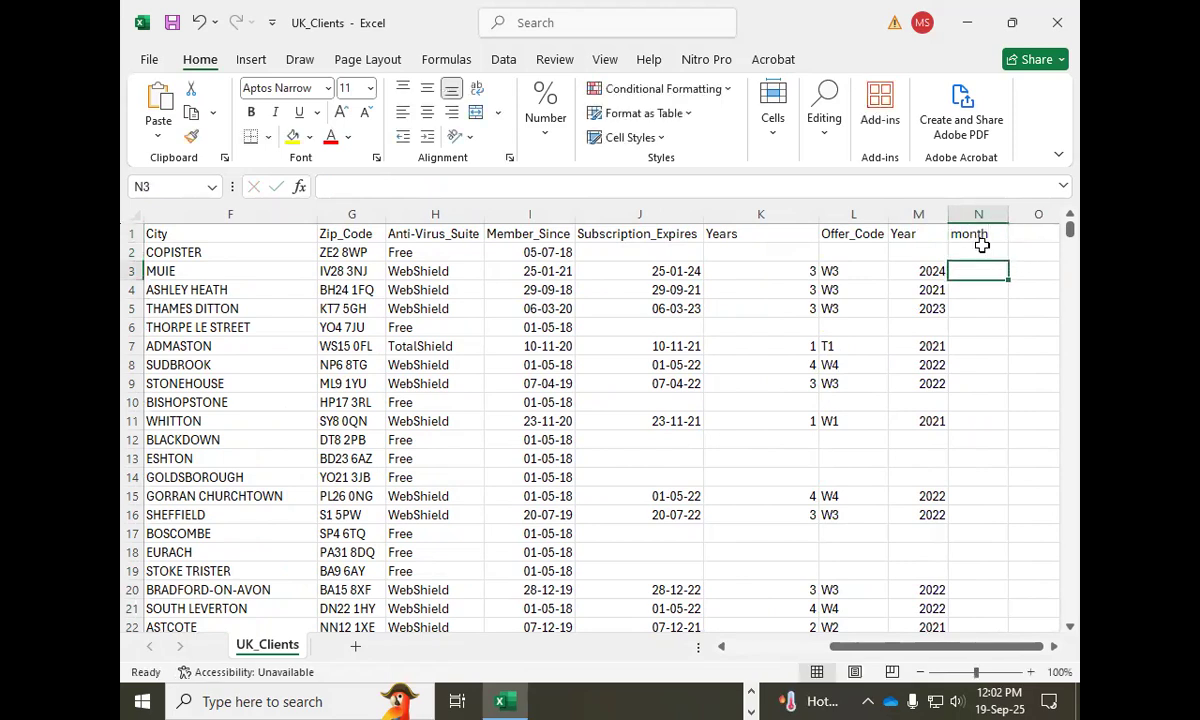
Enter =MONTH(J2) in N2 to extract the month of Subscription_Expires, and fill it down the month column.
left_click(570, 194)
type("=month")
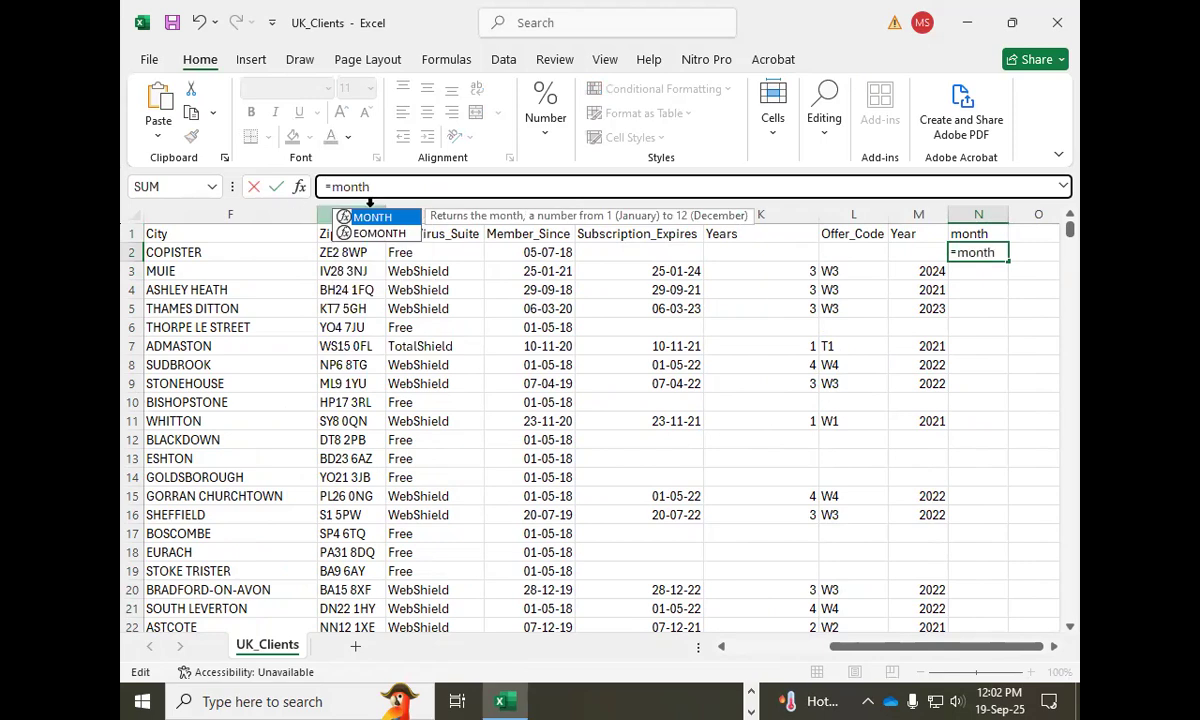
double_click(373, 220)
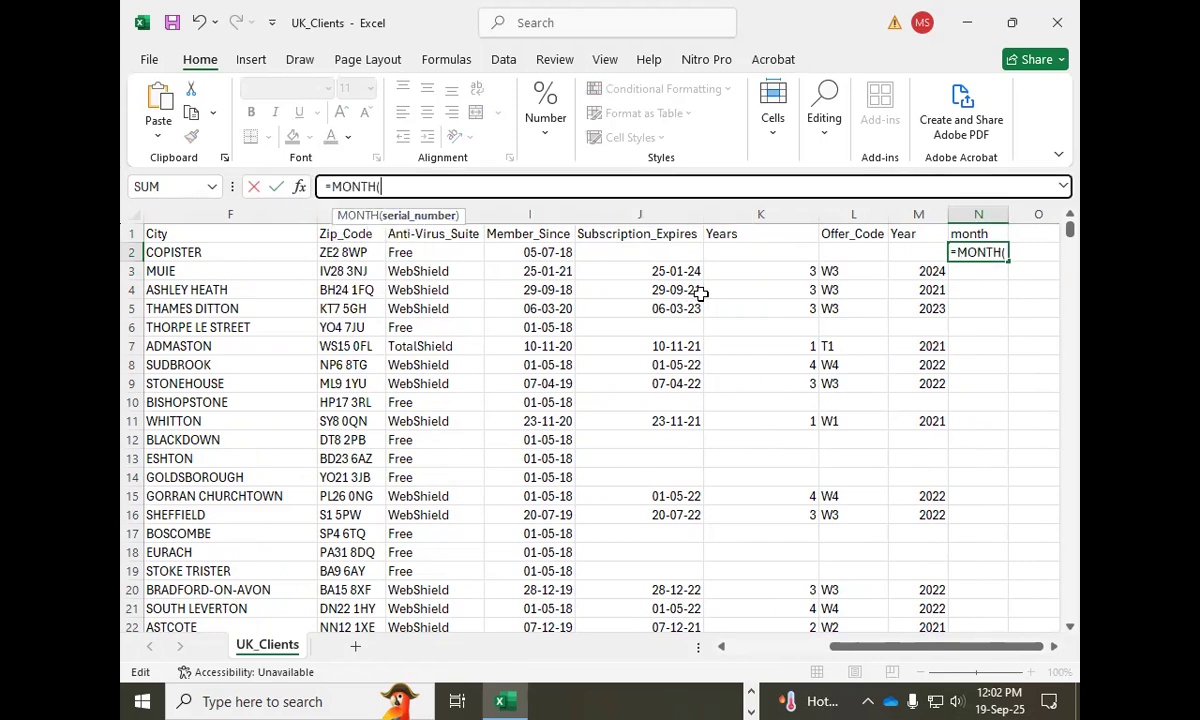
left_click(672, 252)
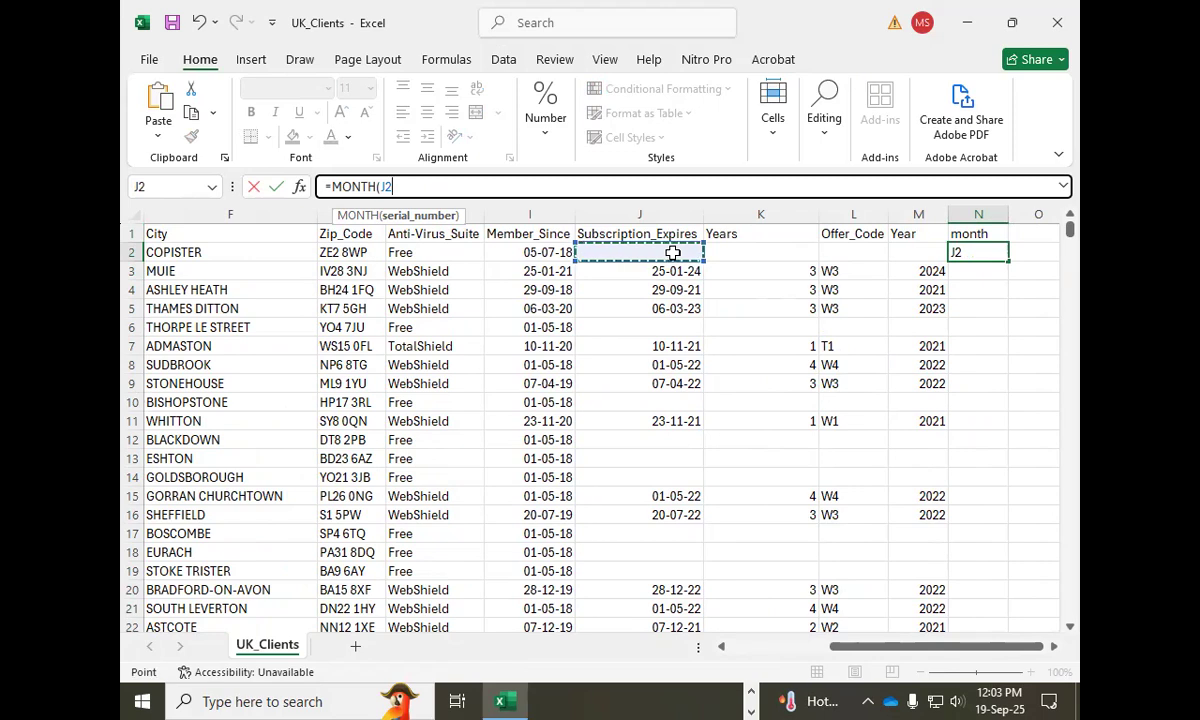
key("Return")
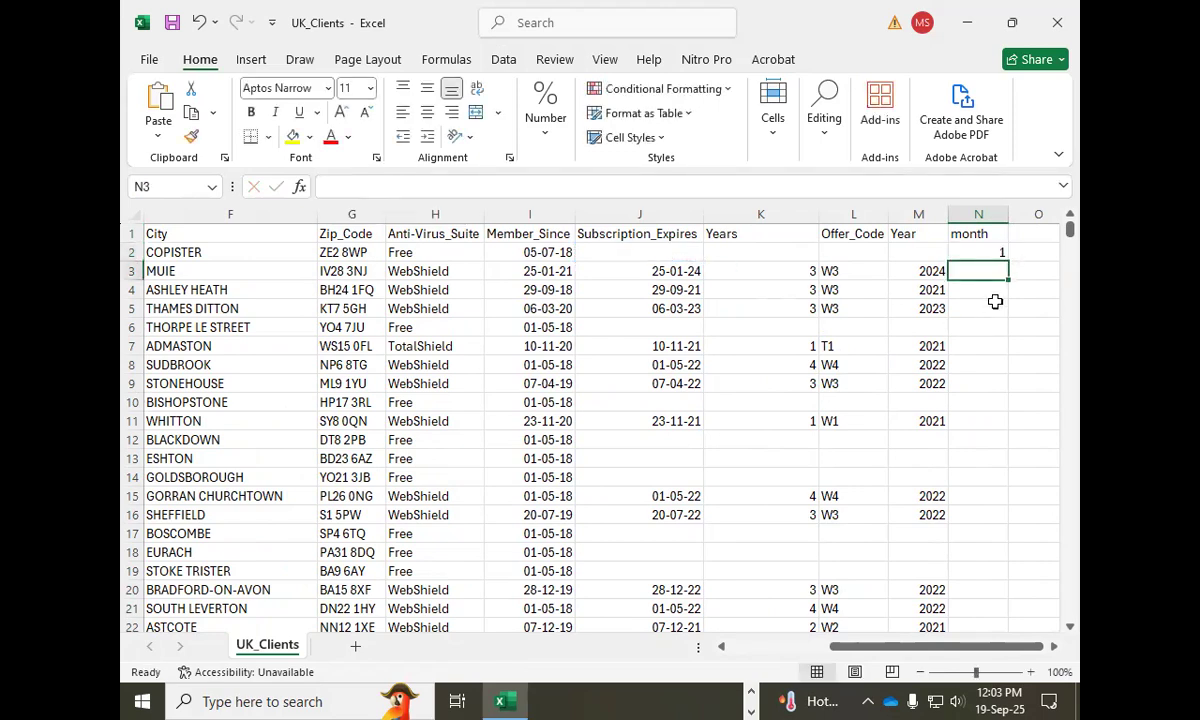
left_click(980, 252)
double_click(1007, 261)
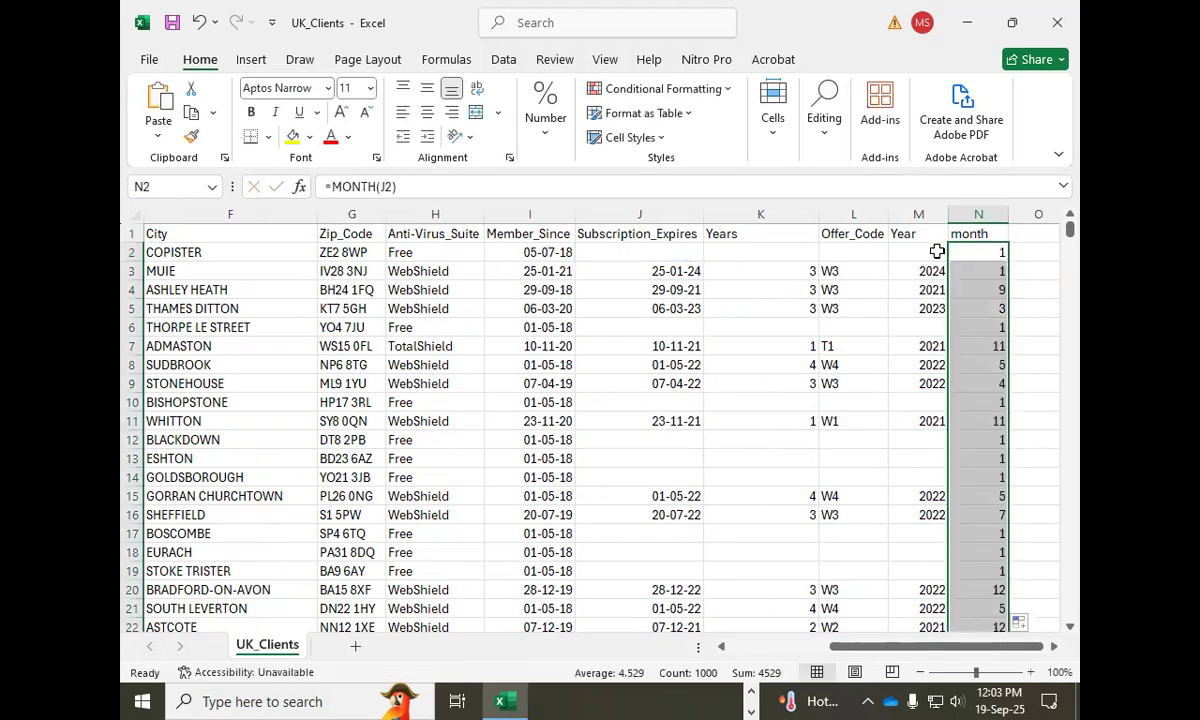
Change the N2 formula to =IF(M2="","",MONTH(J2)), accepting the closing bracket correction, and fill it down the month column.
left_click(970, 252)
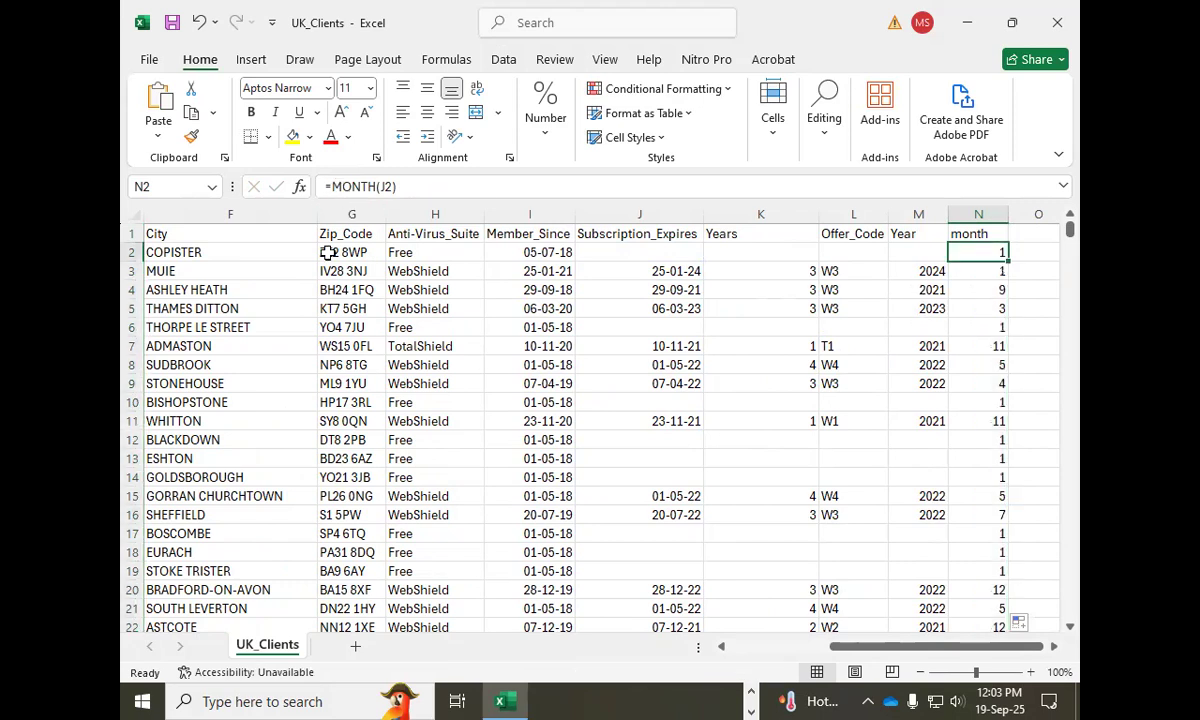
left_click(380, 188)
type("if(")
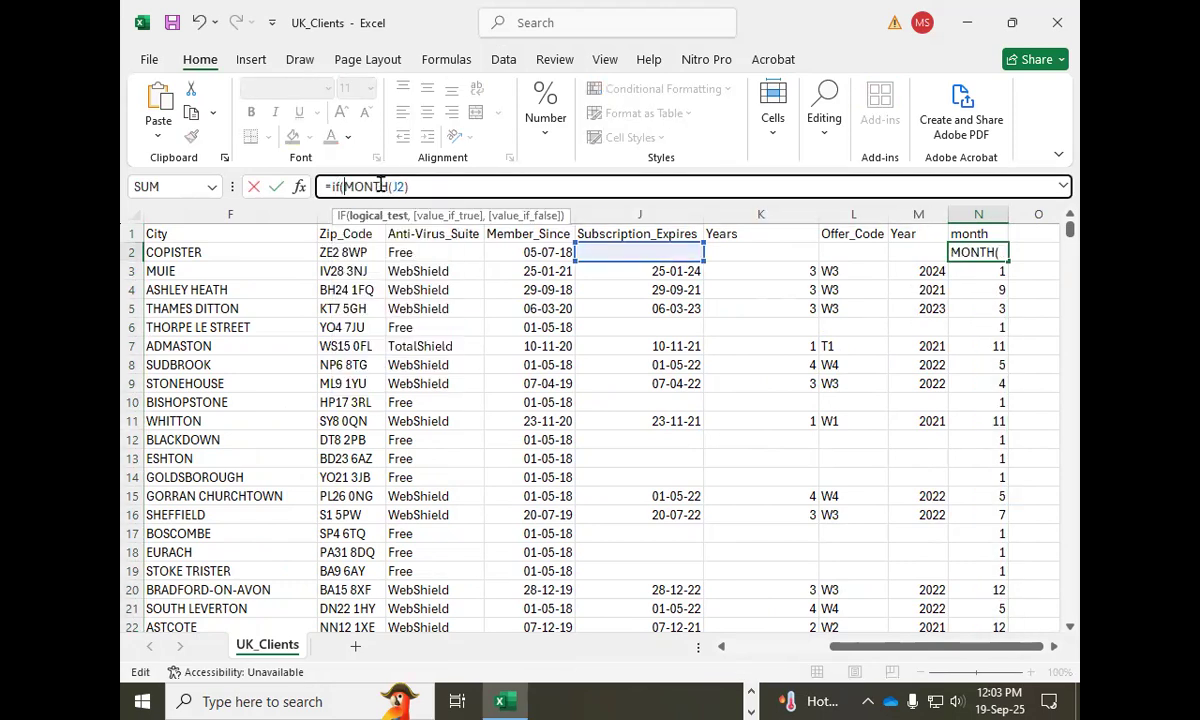
left_click(905, 252)
type("=\"\",")
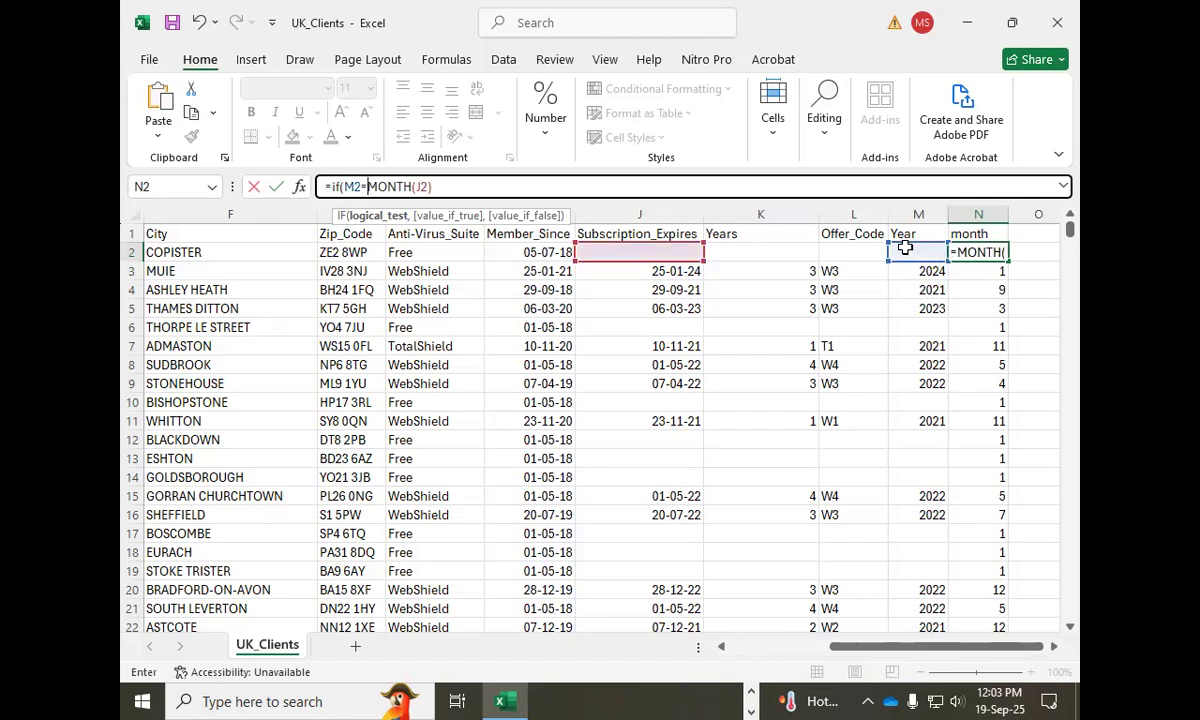
type("\"\",")
key("Return")
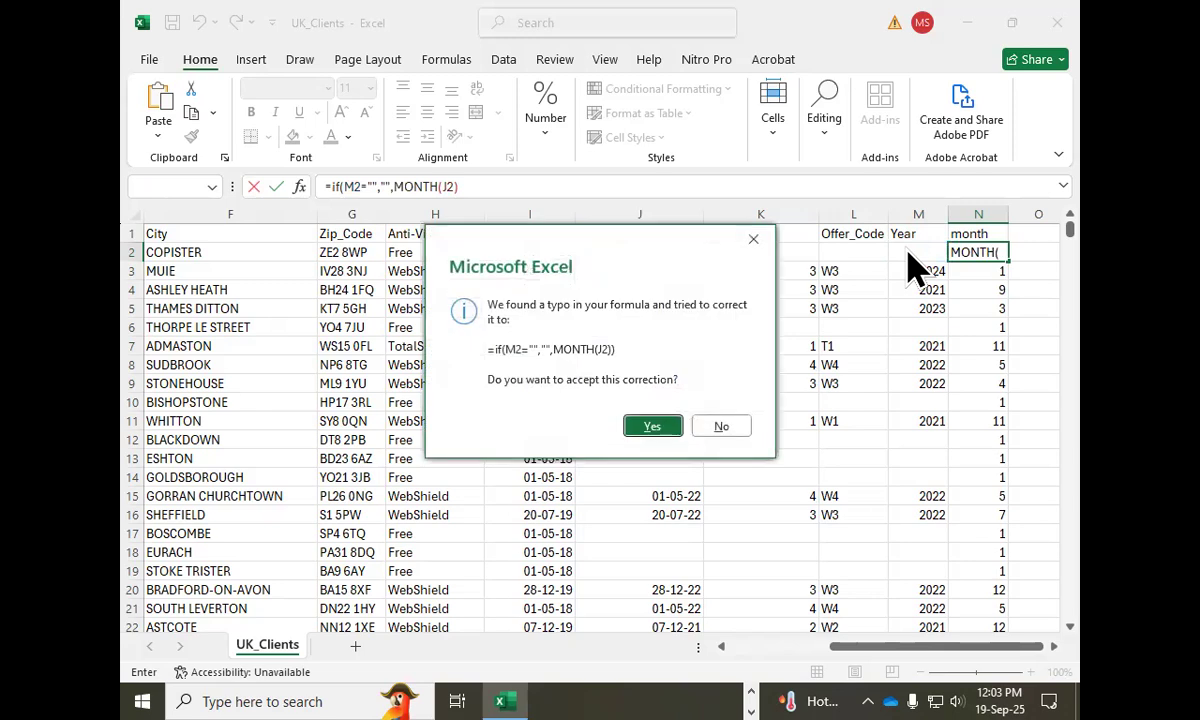
key("Return")
left_click(990, 253)
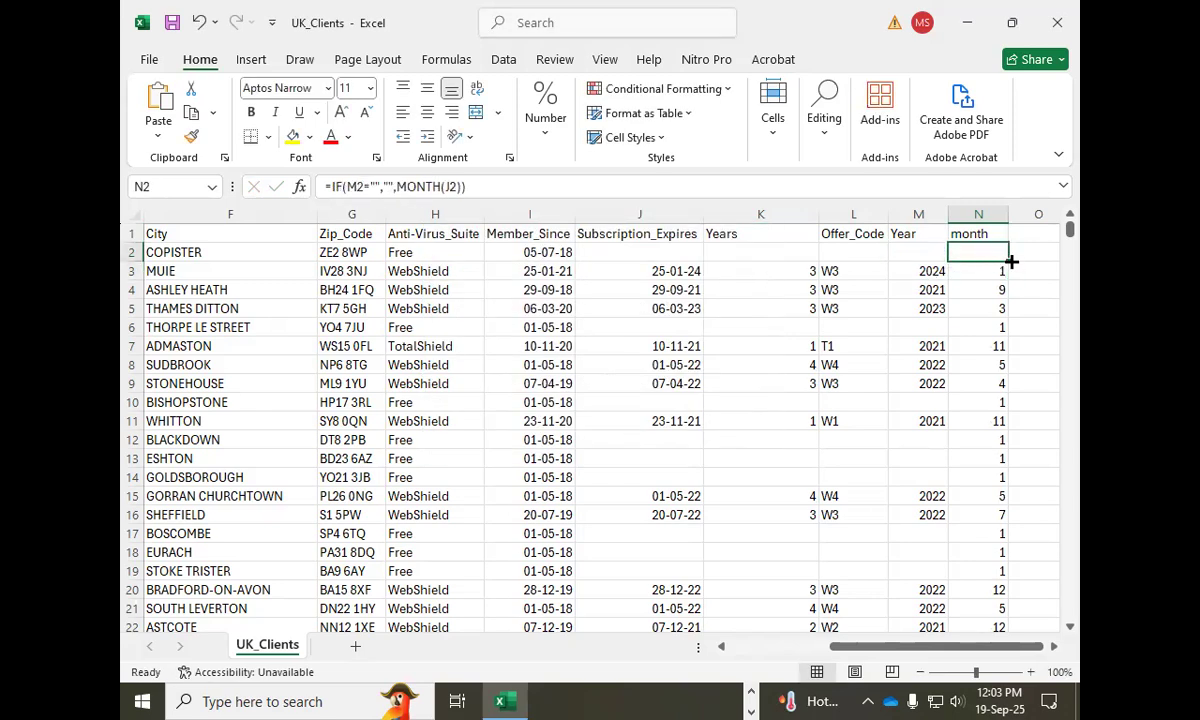
double_click(1010, 261)
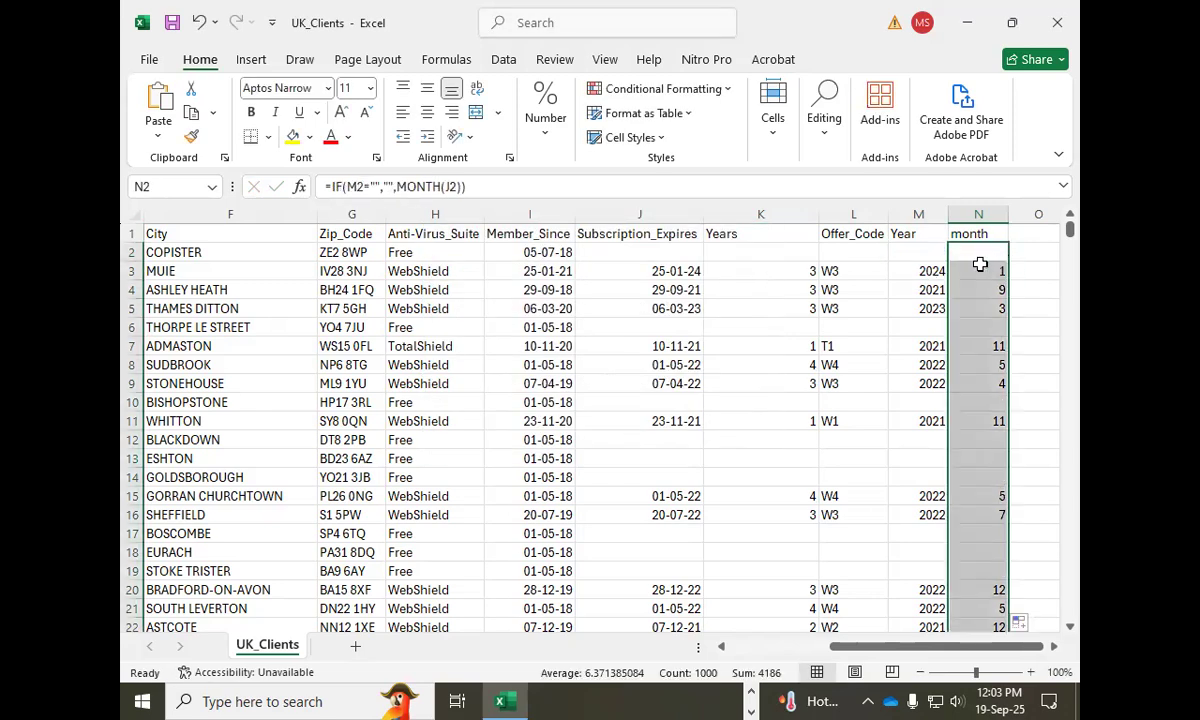
Save a copy of UK_Clients as an Excel Workbook in the source files folder and close it.
left_click(148, 62)
left_click(190, 310)
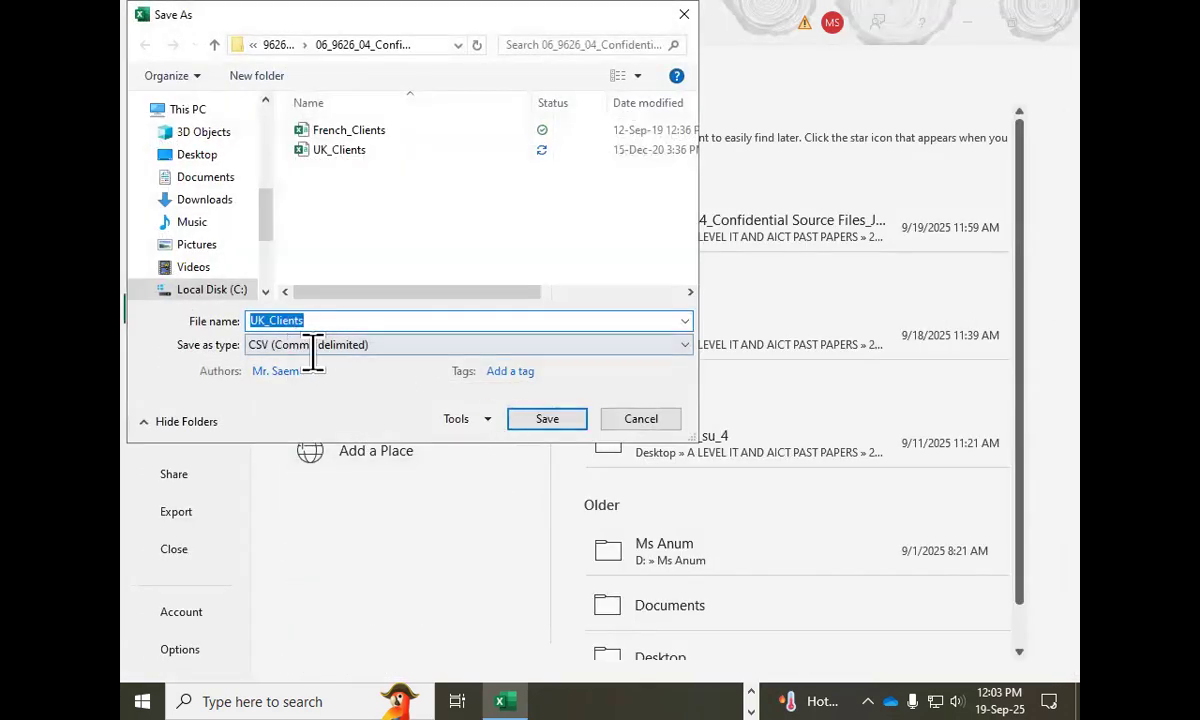
left_click(315, 345)
left_click(287, 8)
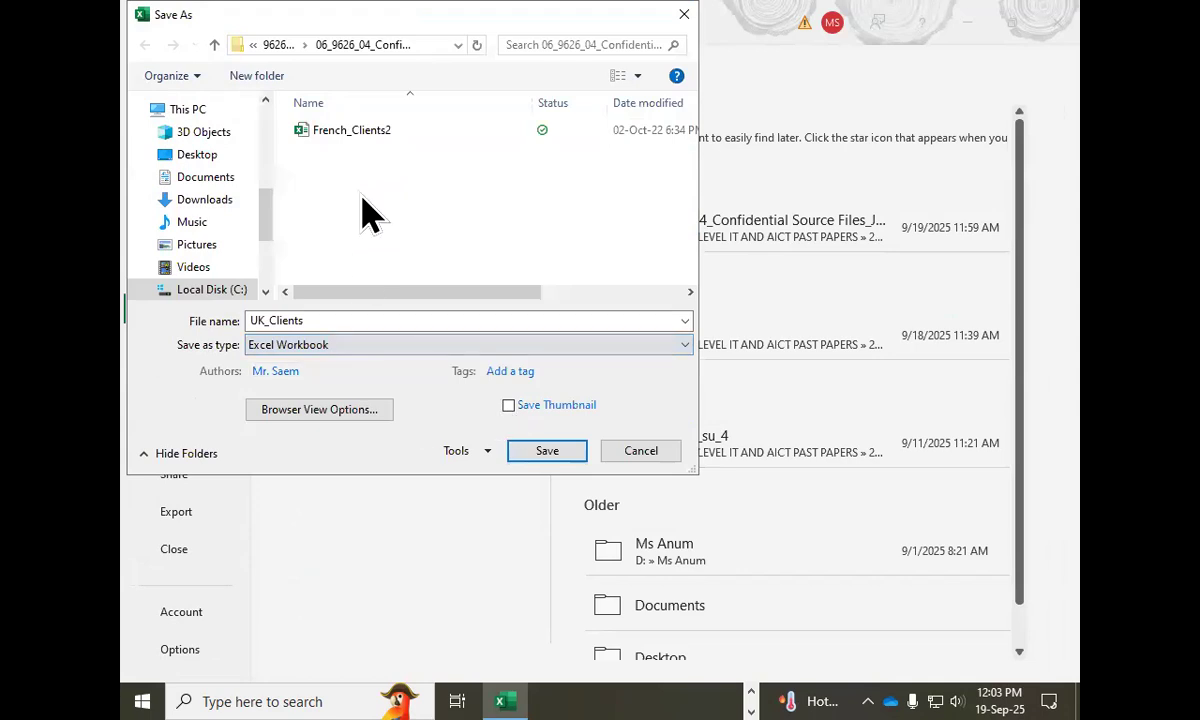
left_click(540, 448)
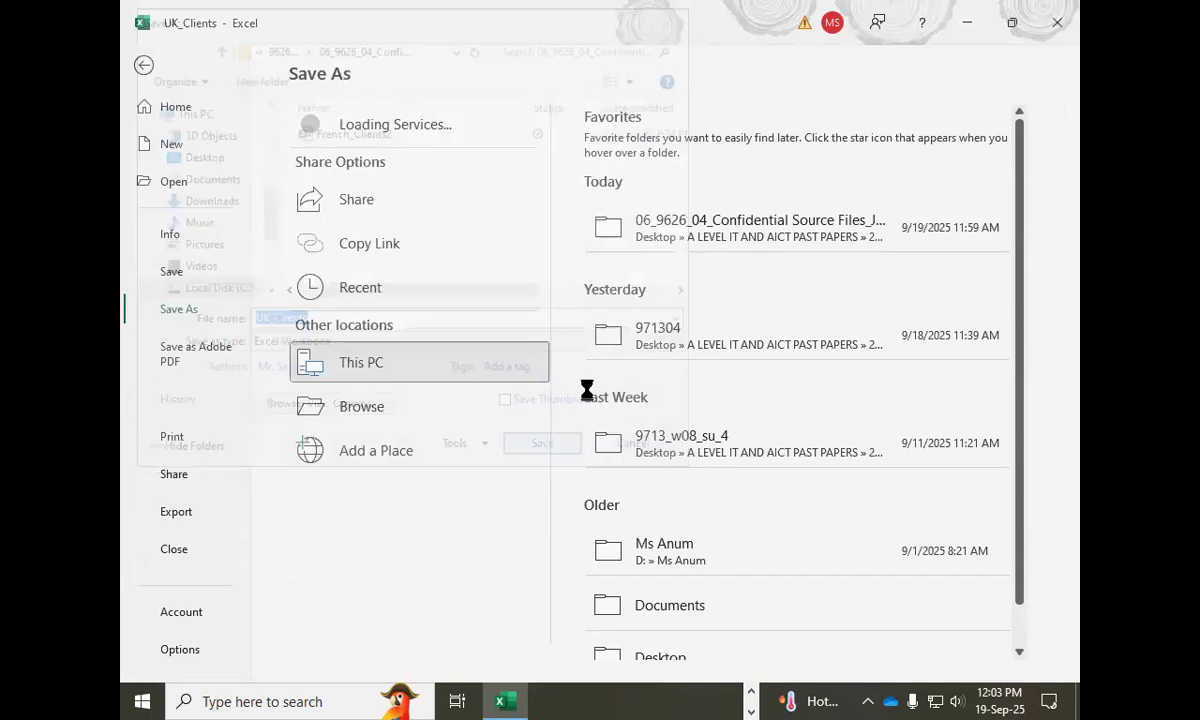
left_click(1057, 25)
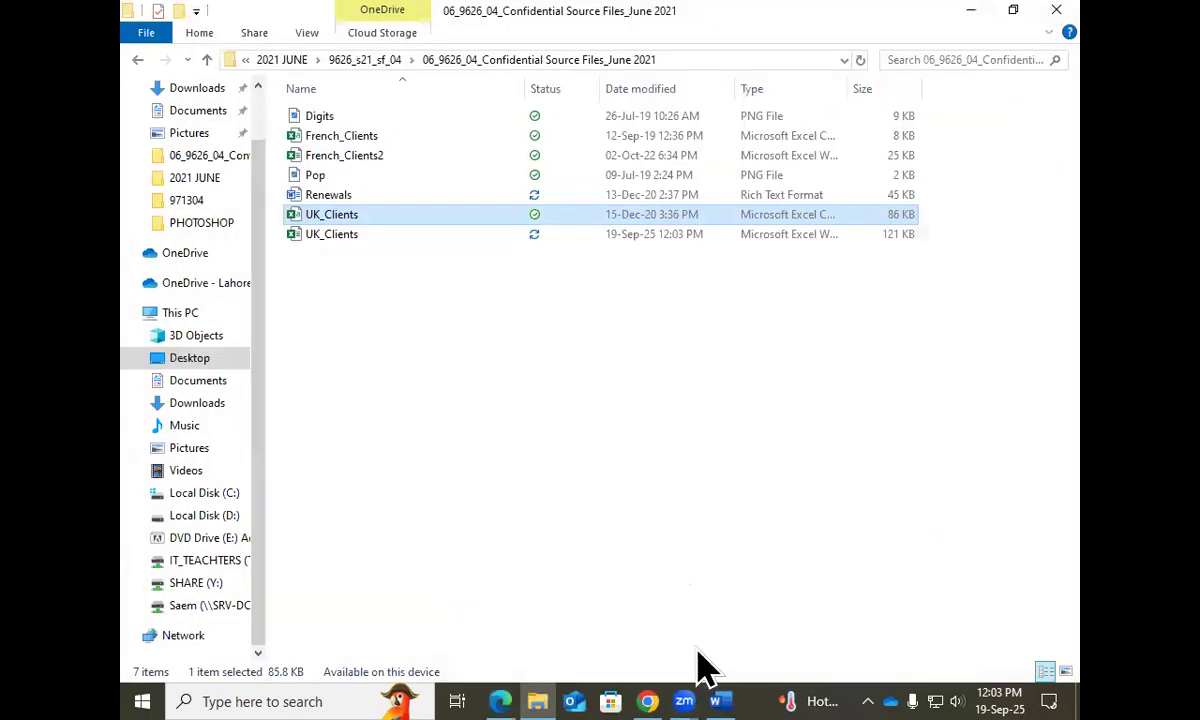
Switch to the Renewals letter in Word and attach the UK_Clients Excel workbook's UK_Clients$ sheet as the mail merge recipient list.
left_click(735, 701)
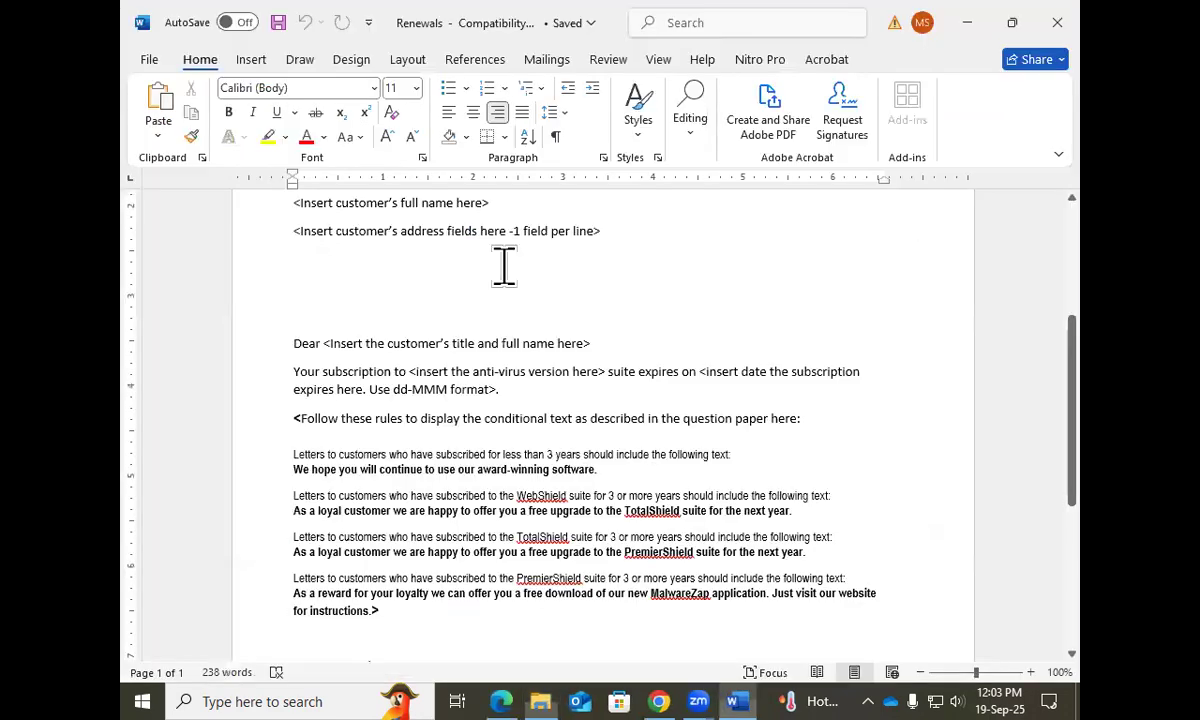
left_click(550, 62)
left_click(320, 128)
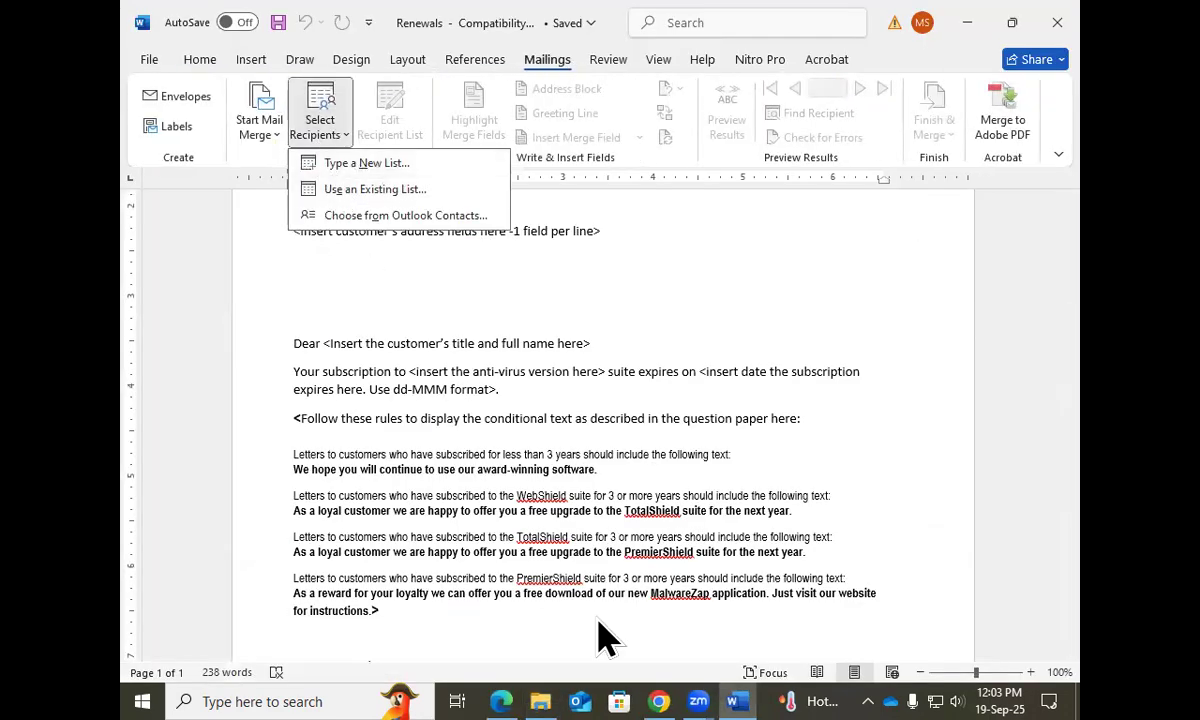
key("alt+Tab")
key("alt+Tab")
left_click(338, 140)
left_click(356, 196)
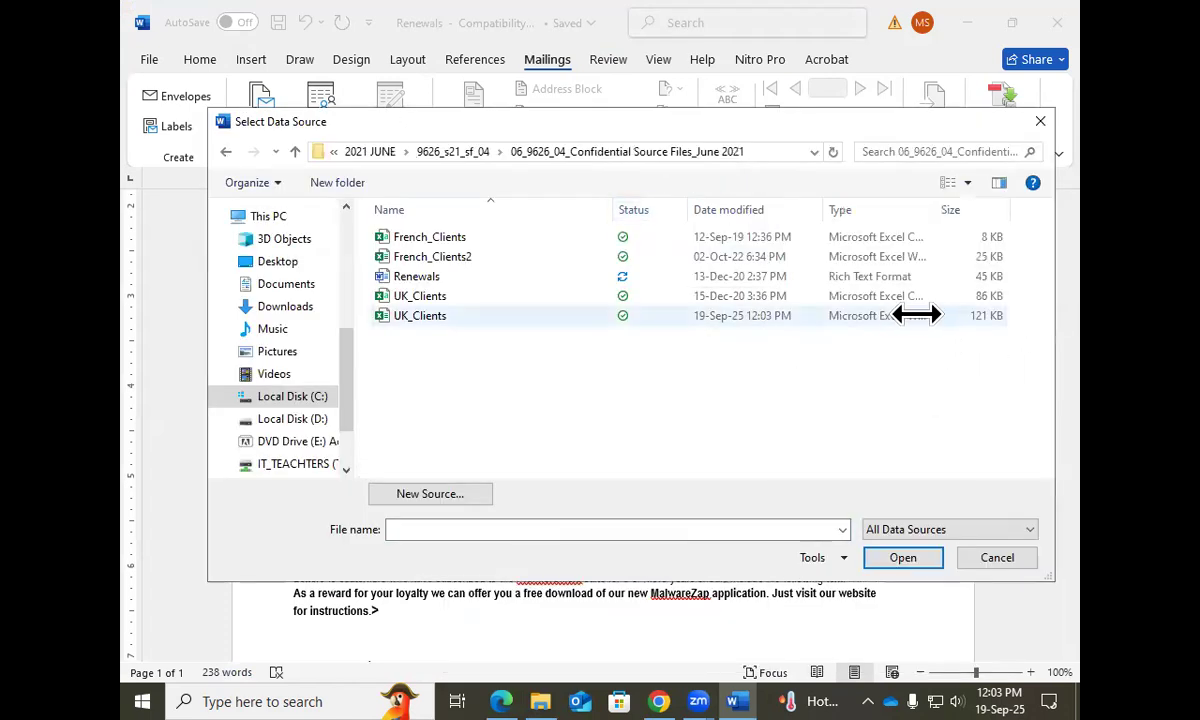
double_click(880, 315)
key("Return")
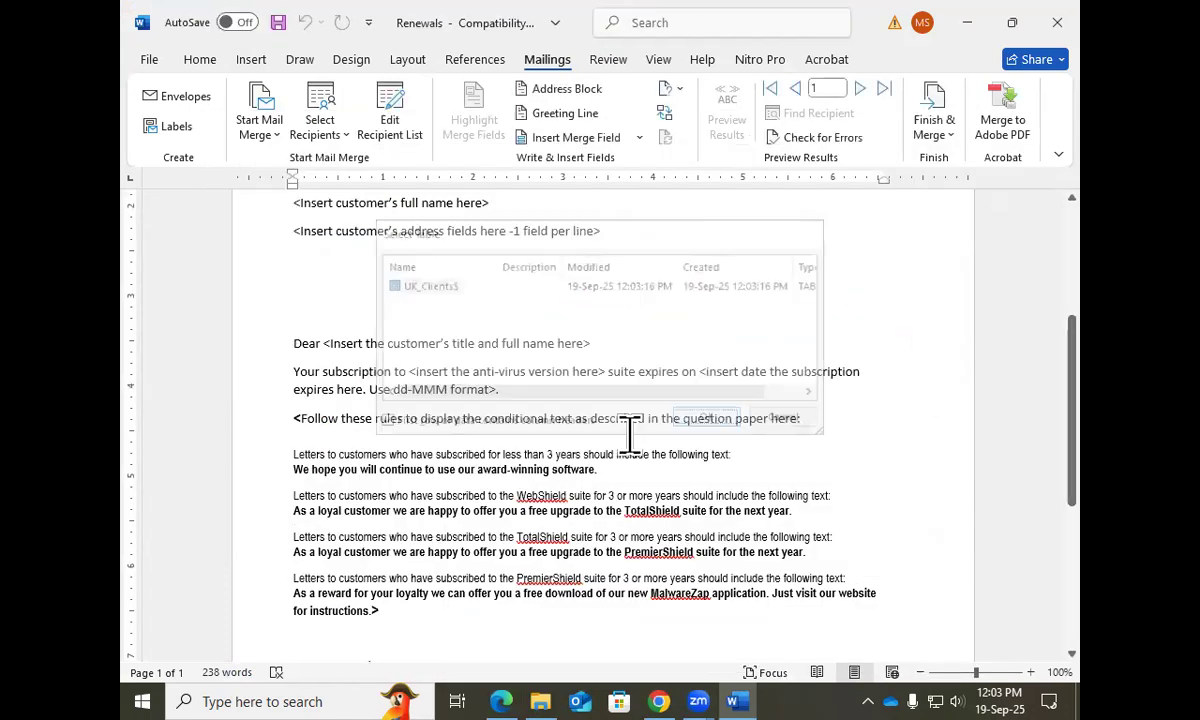
Check the Years, Offer_Code, Year and month columns in the mail merge recipient list, and close the list.
left_click(390, 112)
left_click_drag(471, 355, 842, 357)
left_click(811, 344)
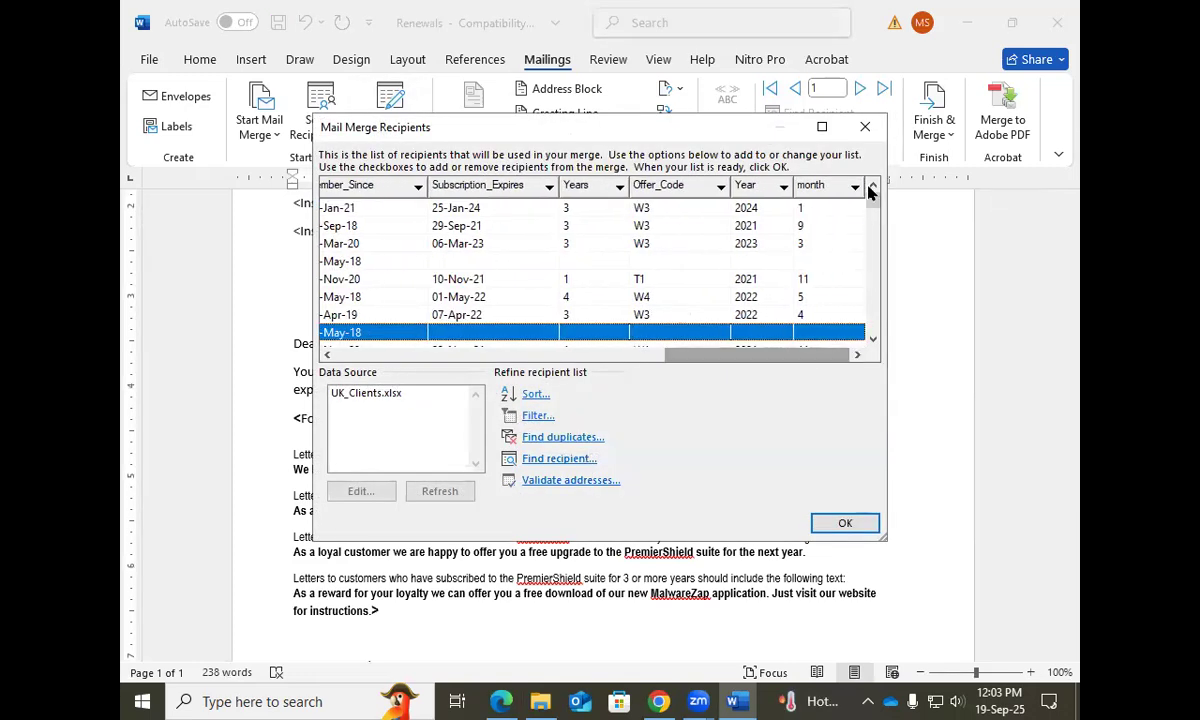
left_click(866, 128)
scroll(720, 383, "up", 4)
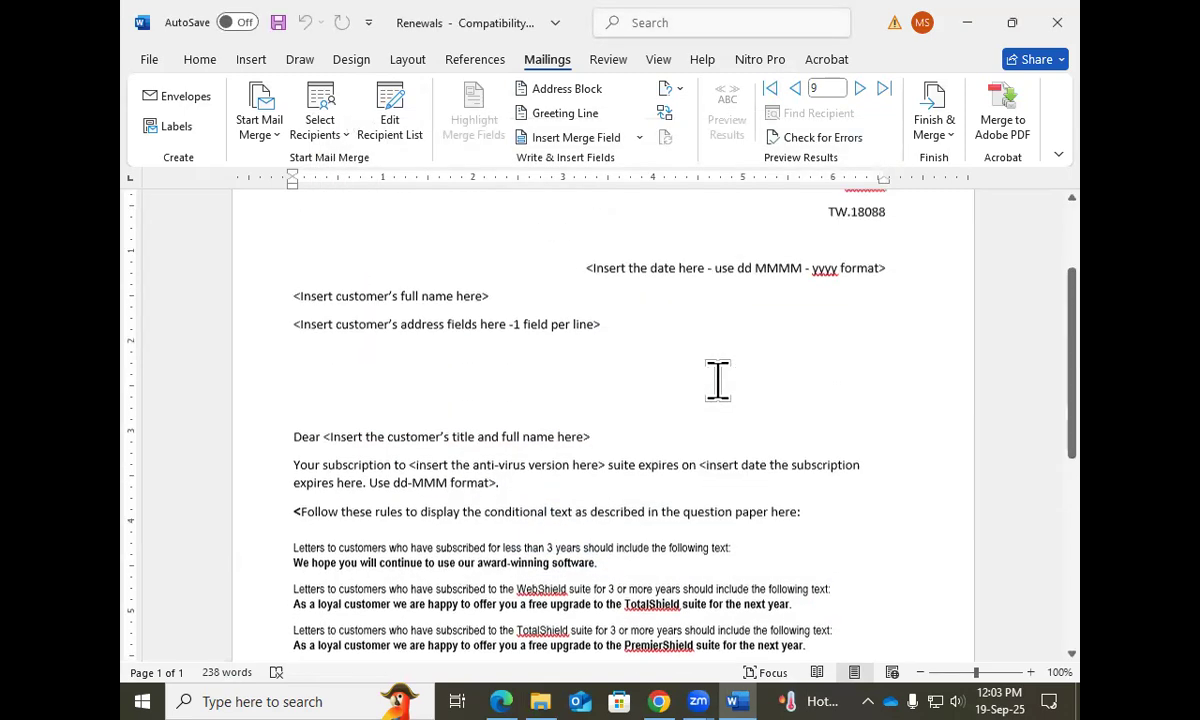
Replace the date placeholder in the letter with the current date in the "19 September 2025" format.
scroll(705, 360, "up", 1)
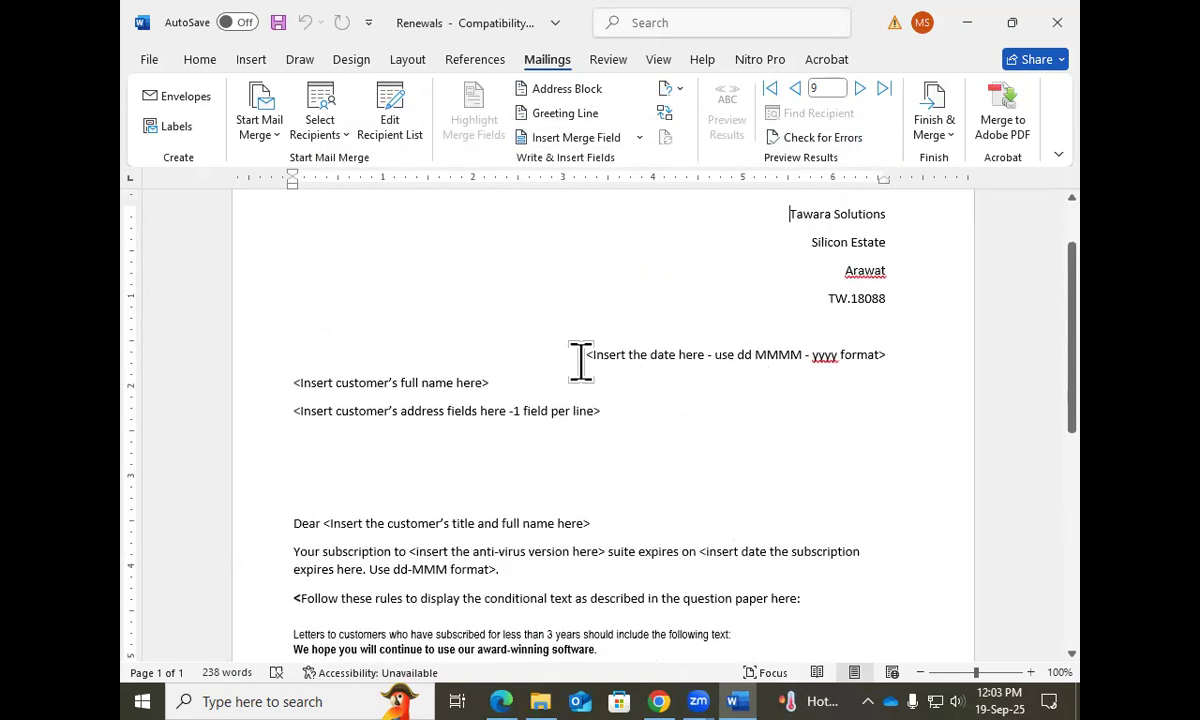
left_click_drag(588, 357, 889, 351)
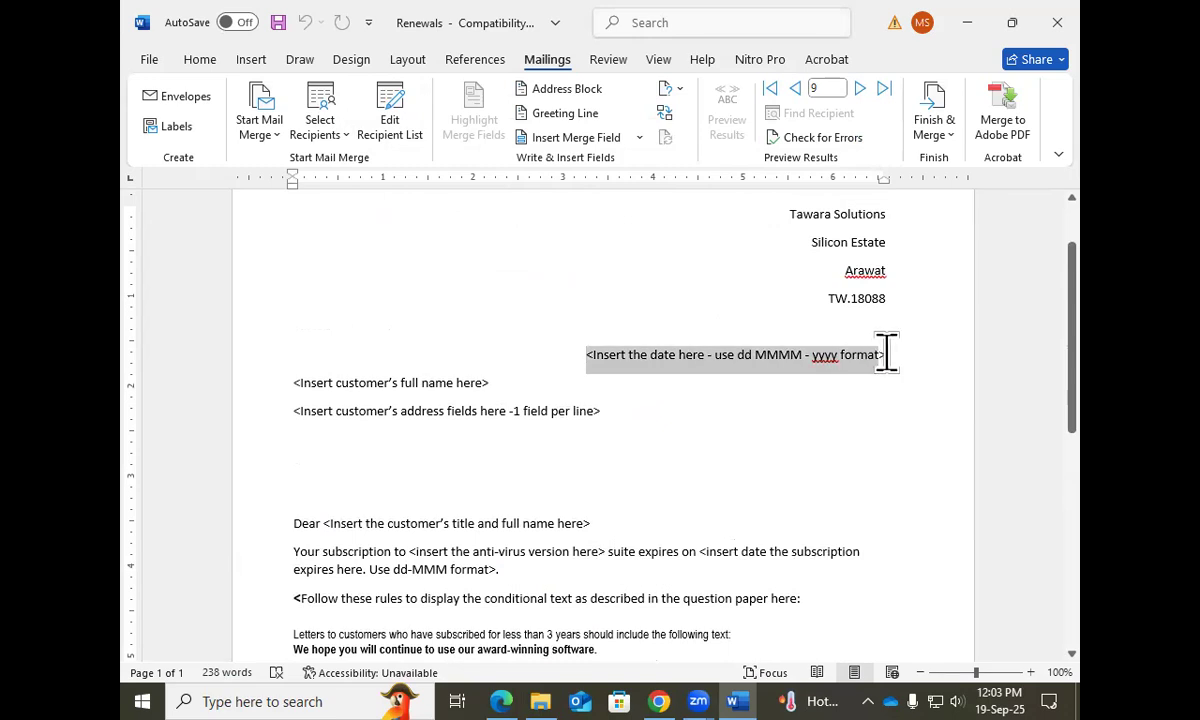
left_click(251, 60)
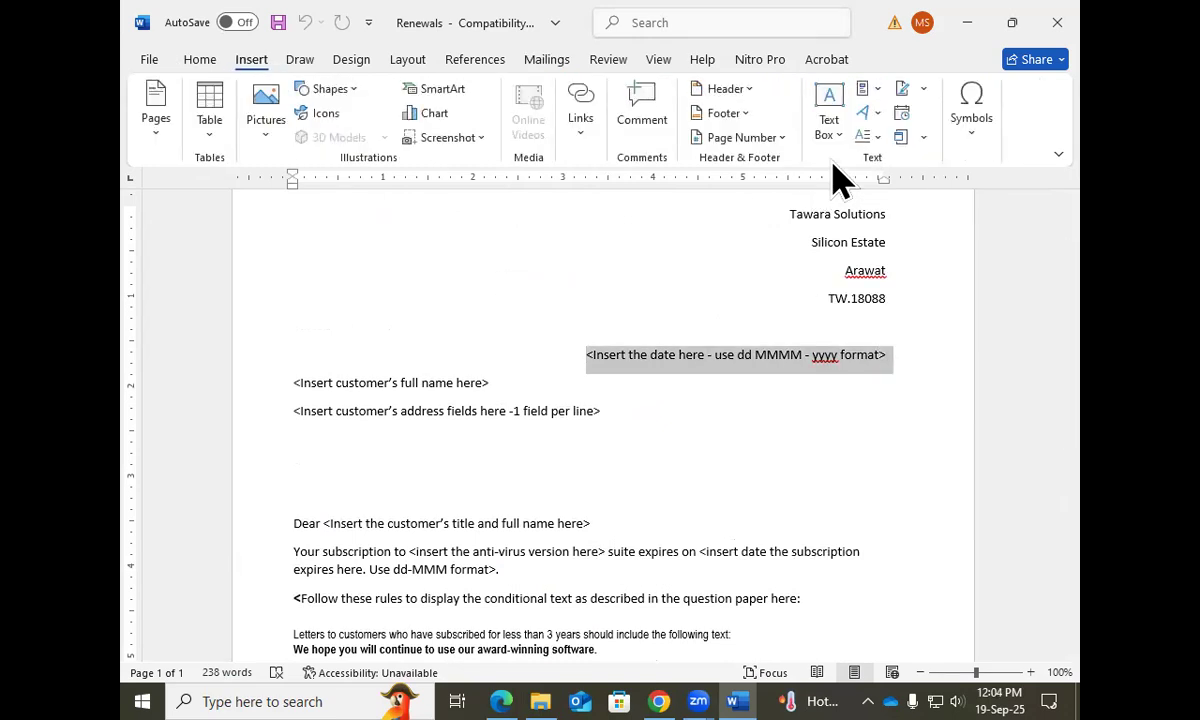
left_click(903, 118)
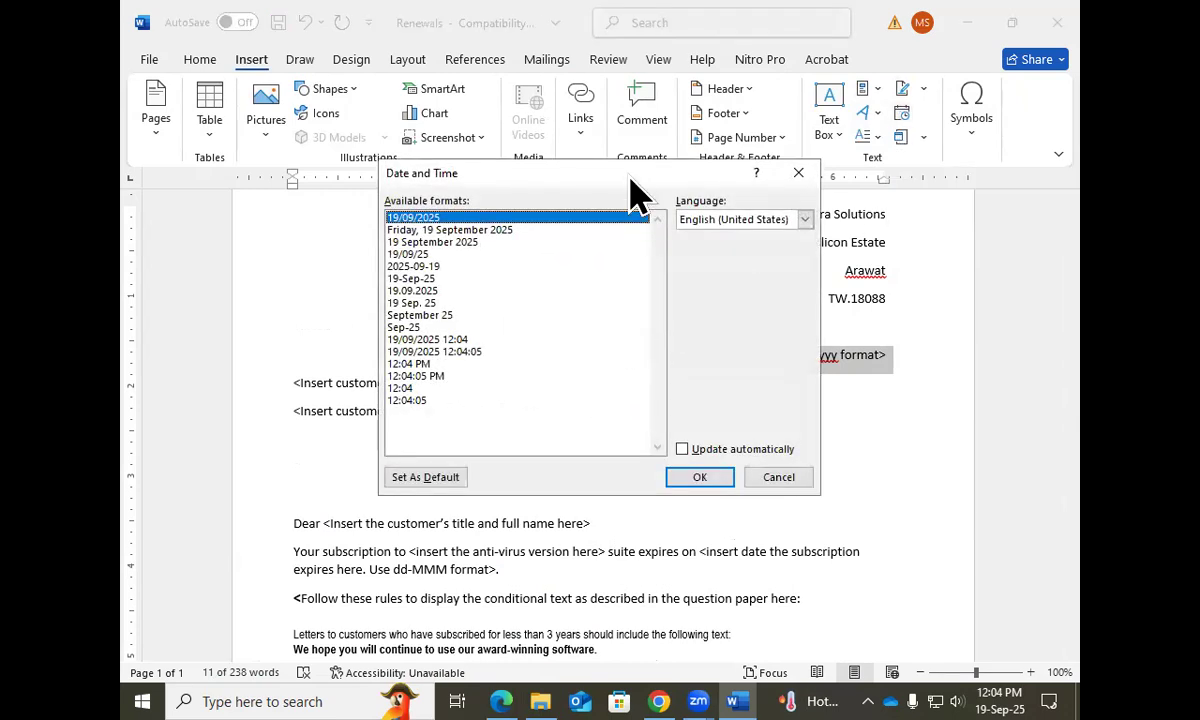
left_click_drag(630, 180, 548, 284)
left_click(360, 492)
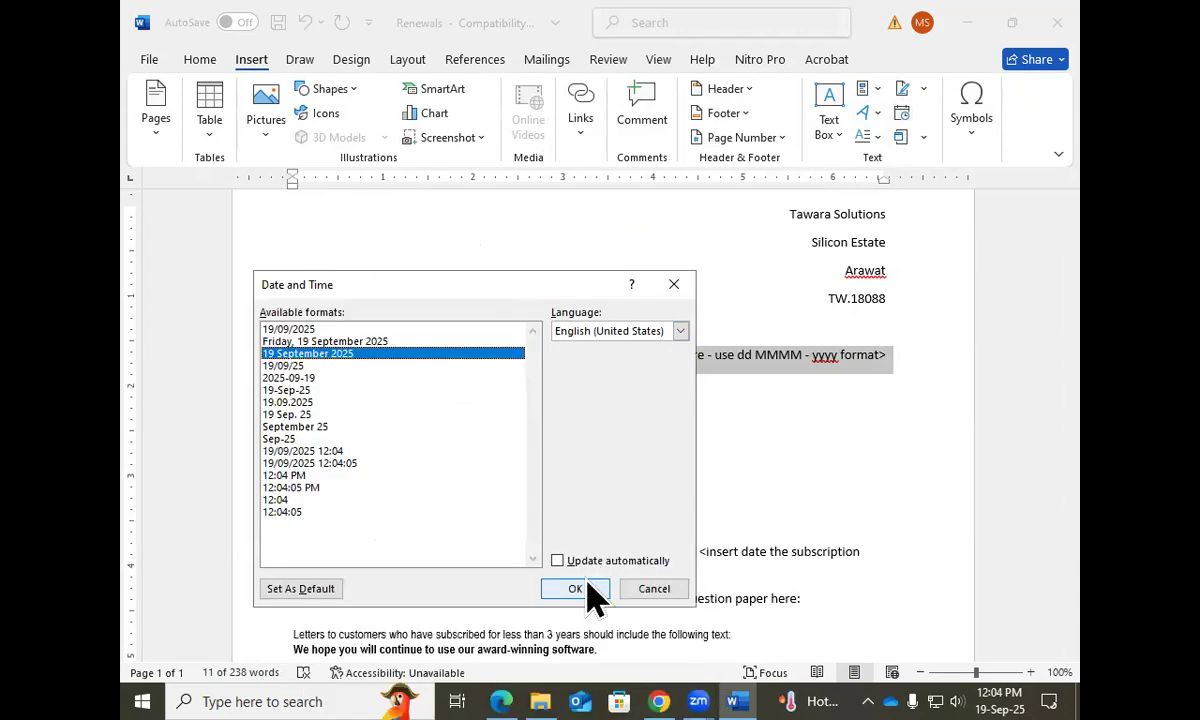
left_click(598, 592)
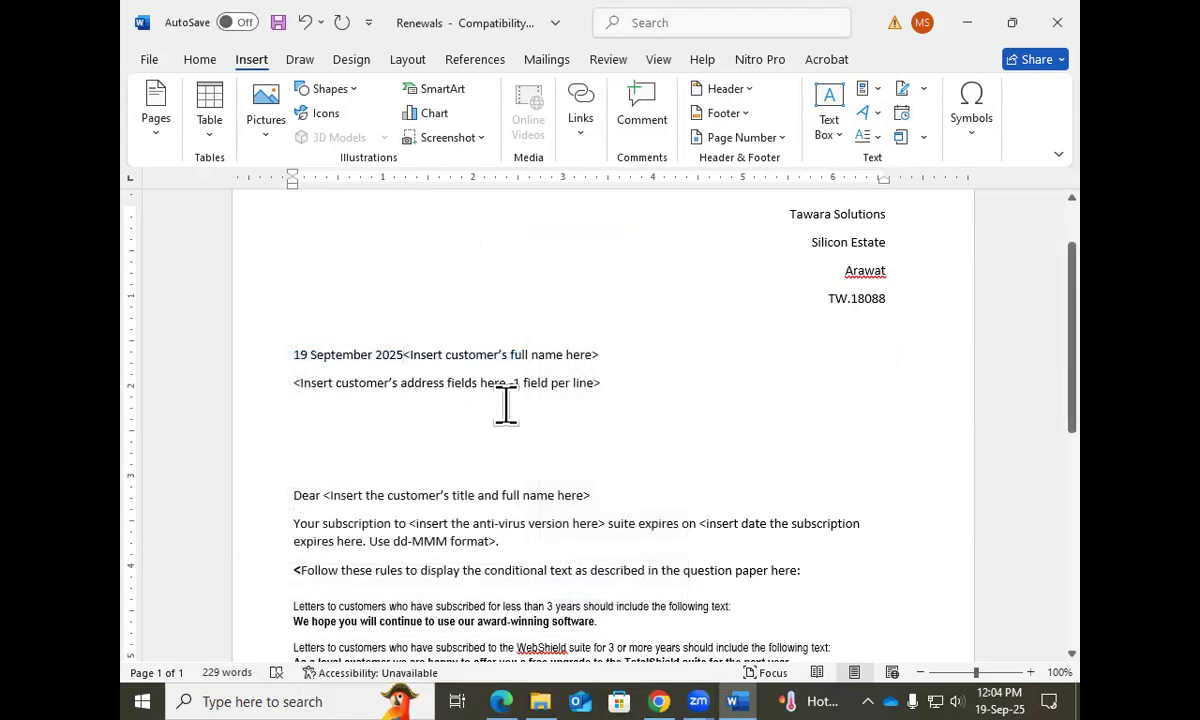
Separate the inserted date from the customer name placeholder onto its own line and indent it with tabs beneath the sender's address.
key("Return")
left_click(294, 352)
key("Tab")
key("Tab")
key("Tab")
key("Tab")
key("Tab")
key("Tab")
key("Tab")
key("Tab")
key("Tab")
key("Tab")
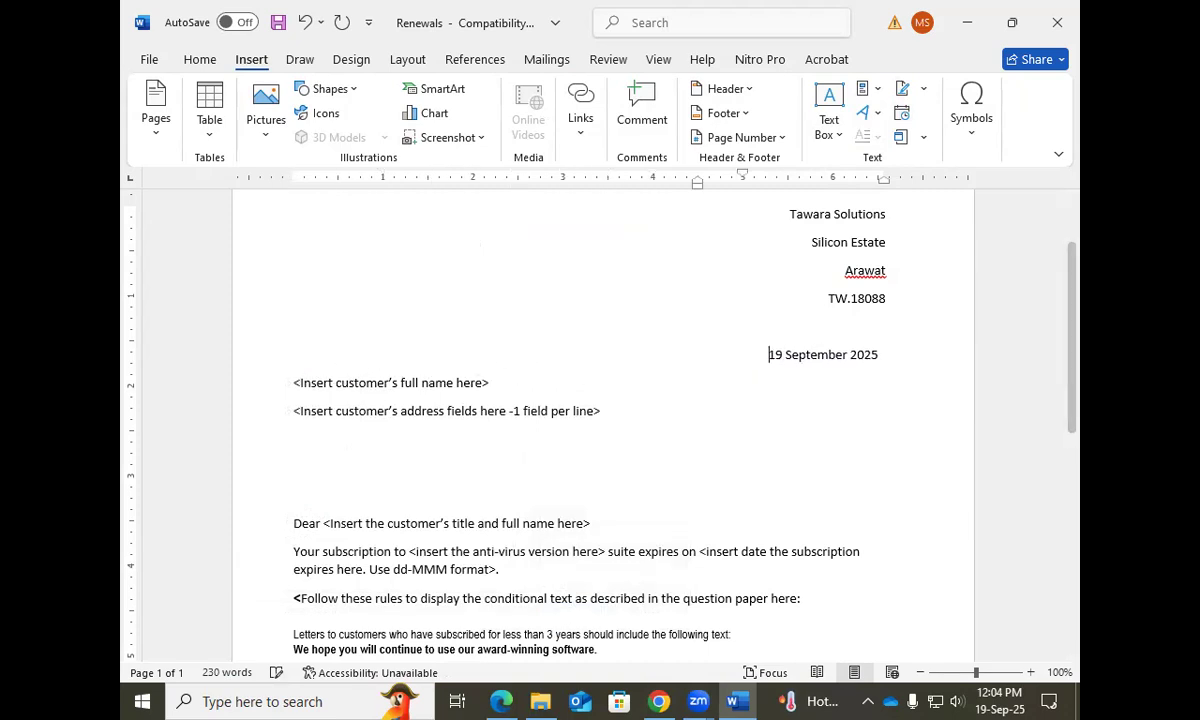
Replace the customer's full name placeholder above the address with the Given_Name and Surname merge fields.
left_click_drag(295, 380, 491, 377)
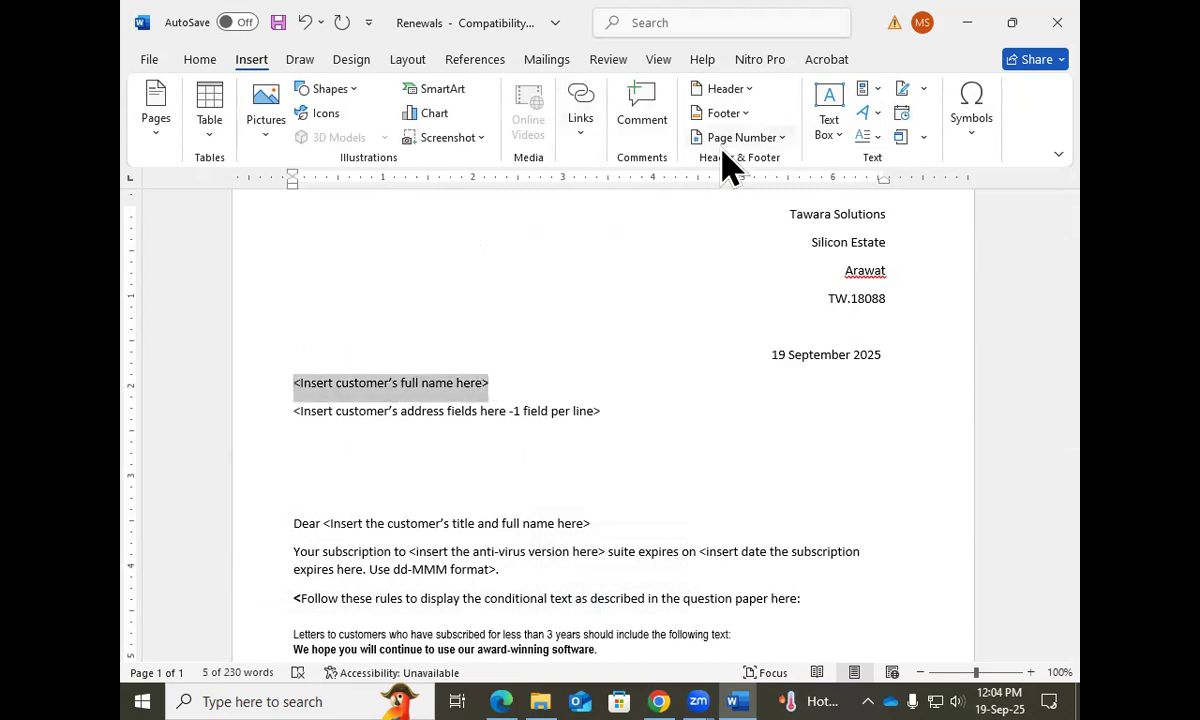
left_click(560, 62)
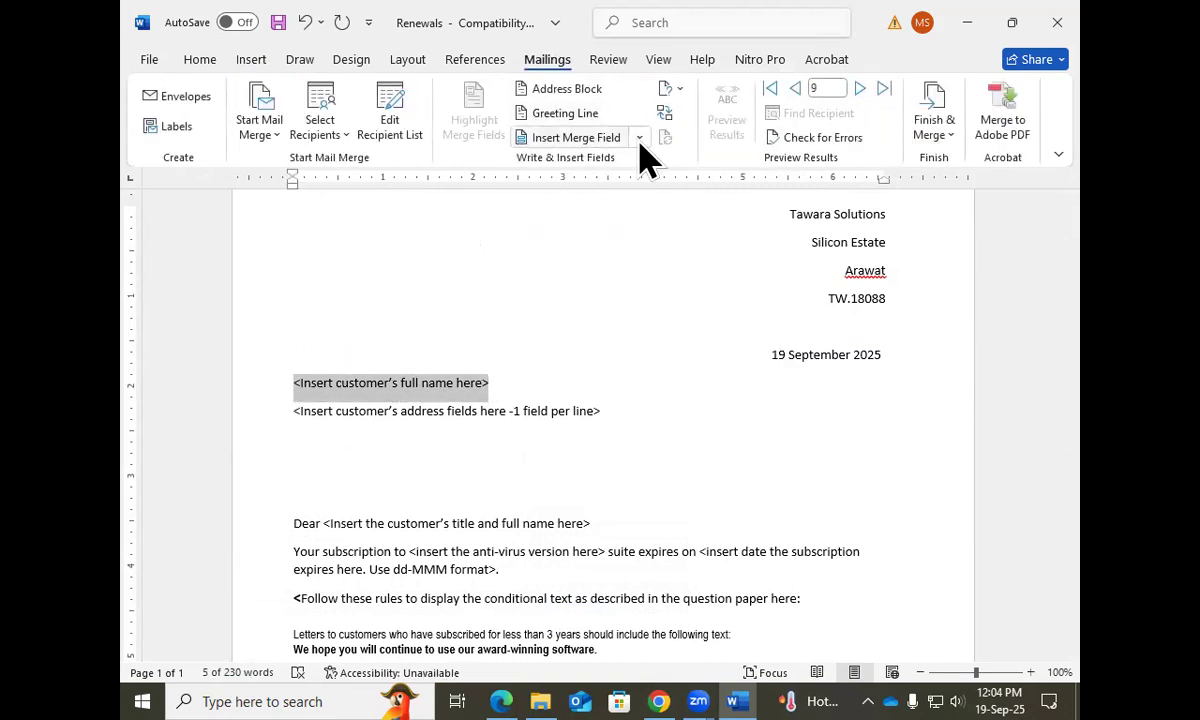
left_click(640, 140)
left_click(610, 215)
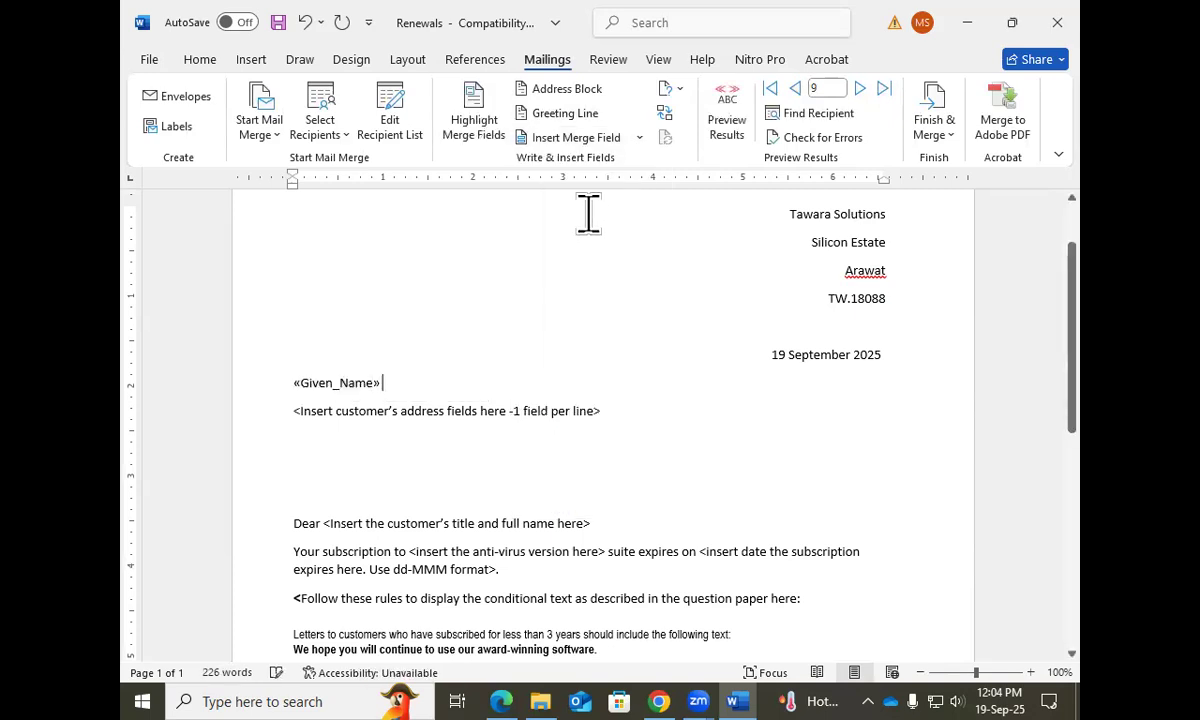
left_click(635, 140)
left_click(603, 243)
Replace the address placeholder with the Street_Address, City and Zip_Code merge fields, one field per line.
left_click_drag(311, 414, 600, 404)
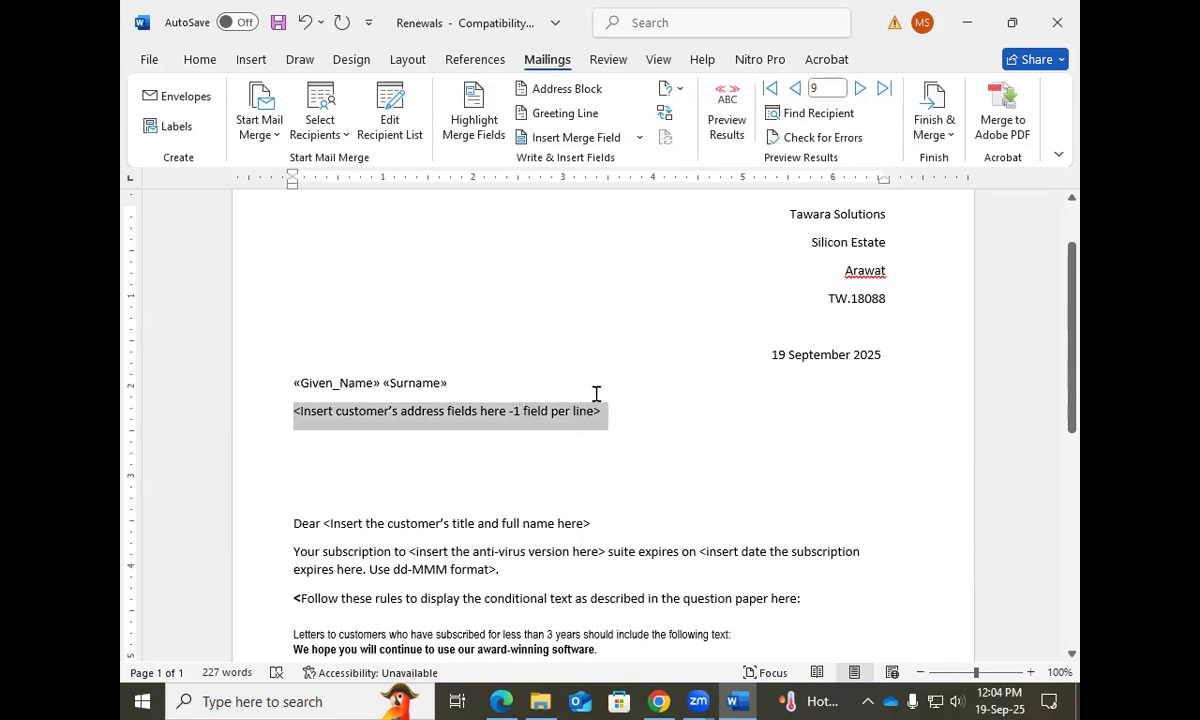
left_click(626, 142)
left_click(700, 186)
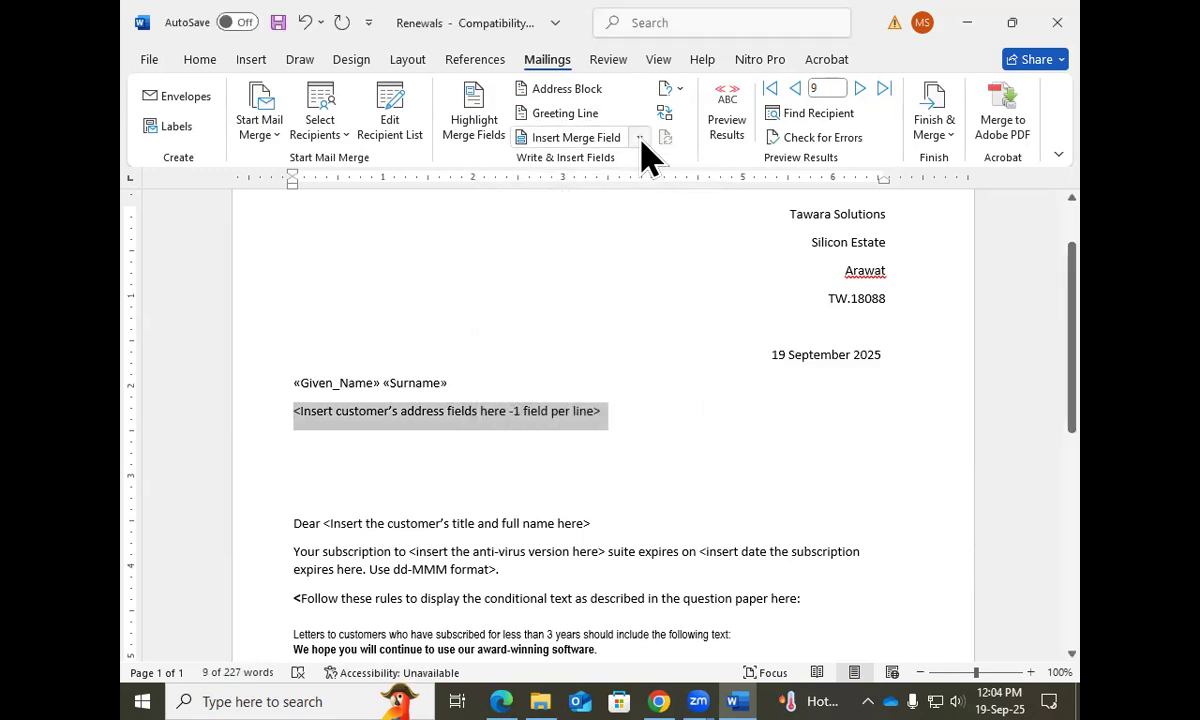
left_click(640, 139)
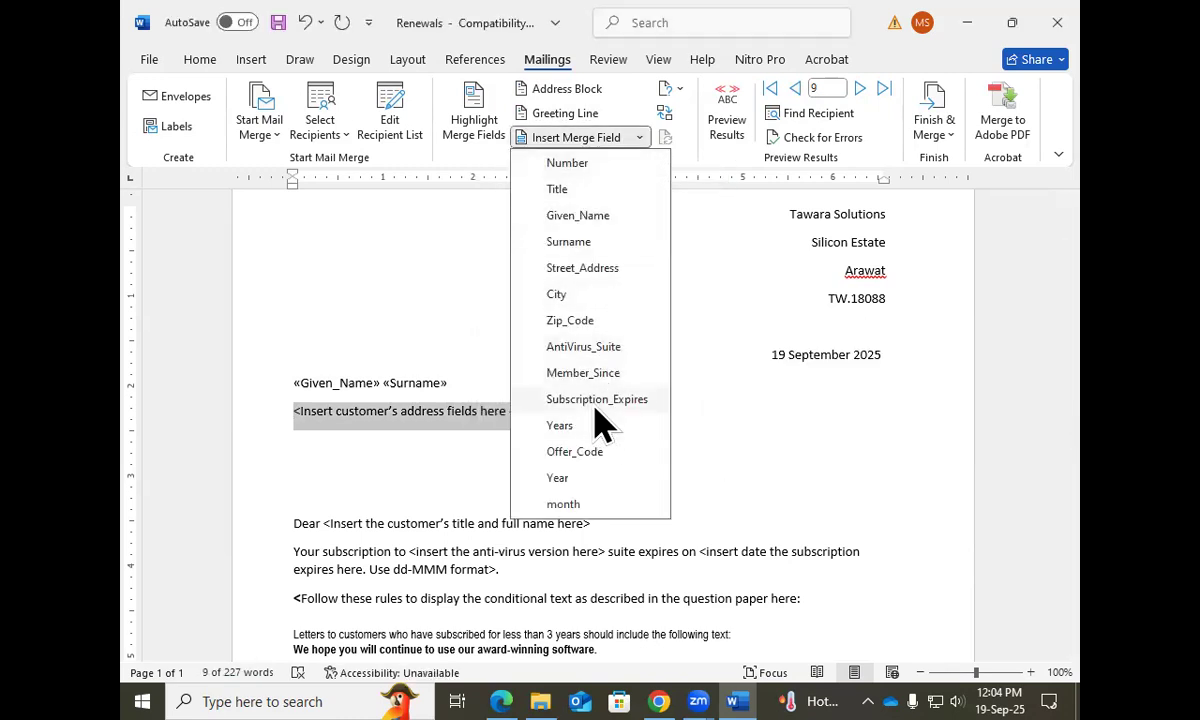
left_click(592, 268)
key("Return")
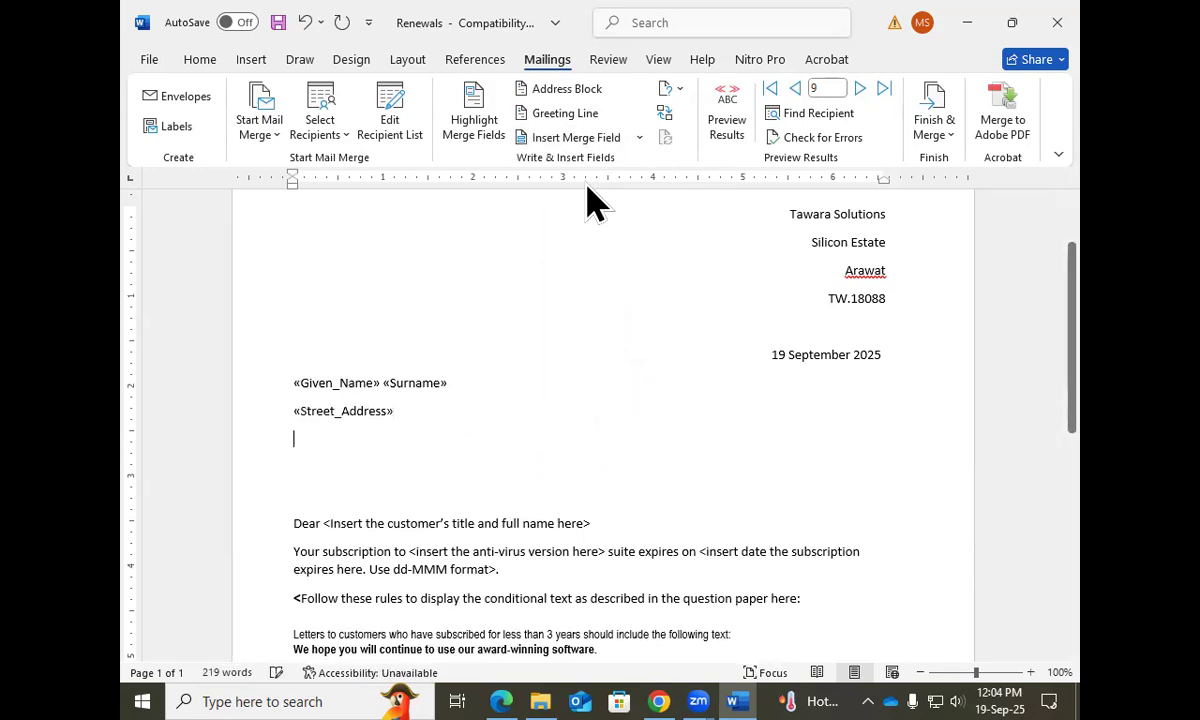
left_click(639, 137)
left_click(639, 139)
left_click(572, 318)
Replace the placeholder after "Dear" with the Title, Given_Name and Surname merge fields.
scroll(553, 432, "down", 2)
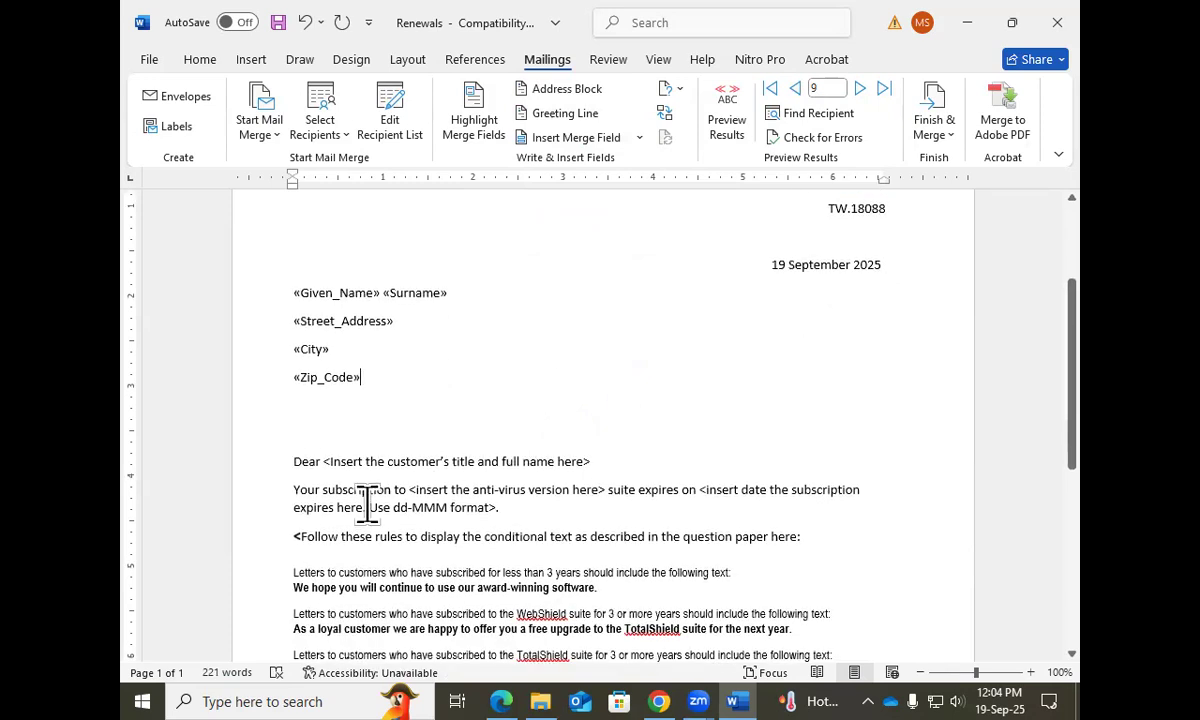
scroll(372, 485, "down", 1)
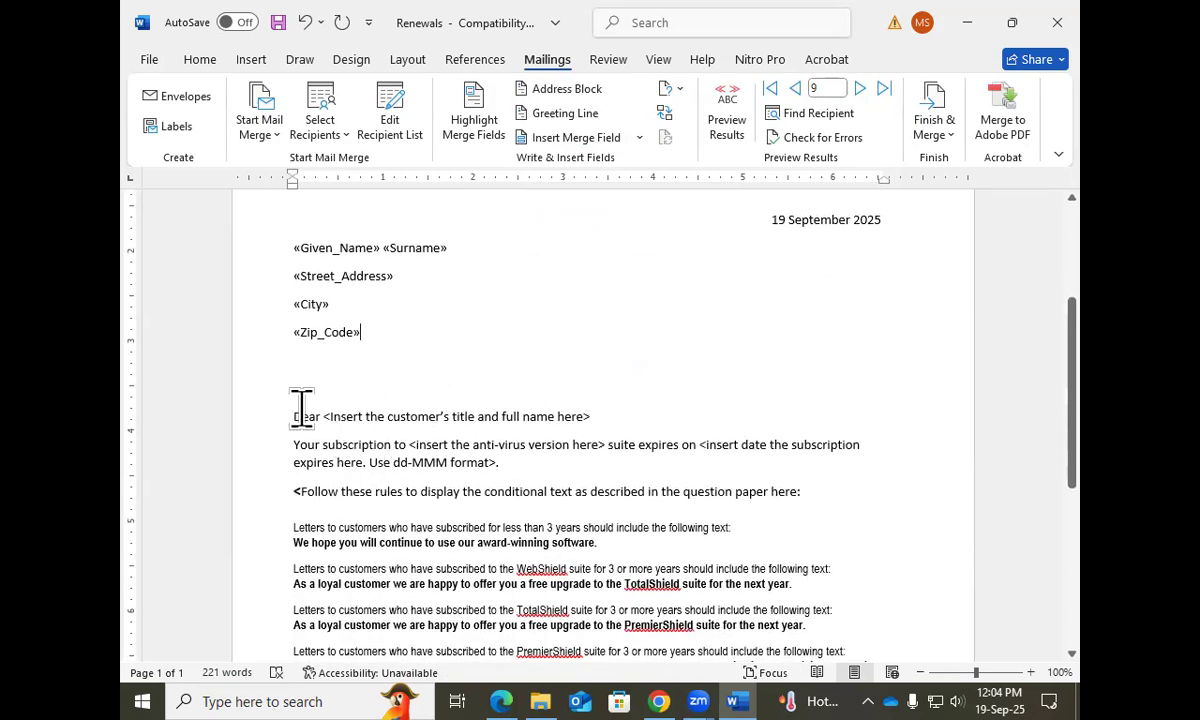
left_click_drag(324, 417, 590, 410)
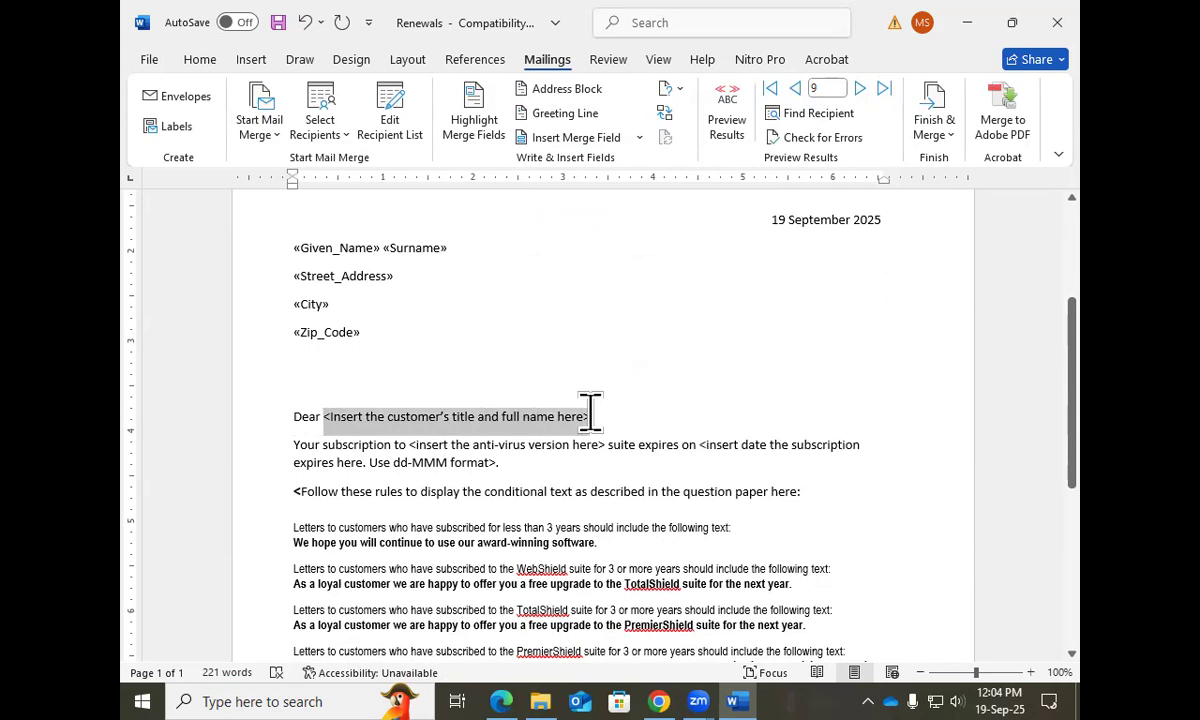
left_click(640, 139)
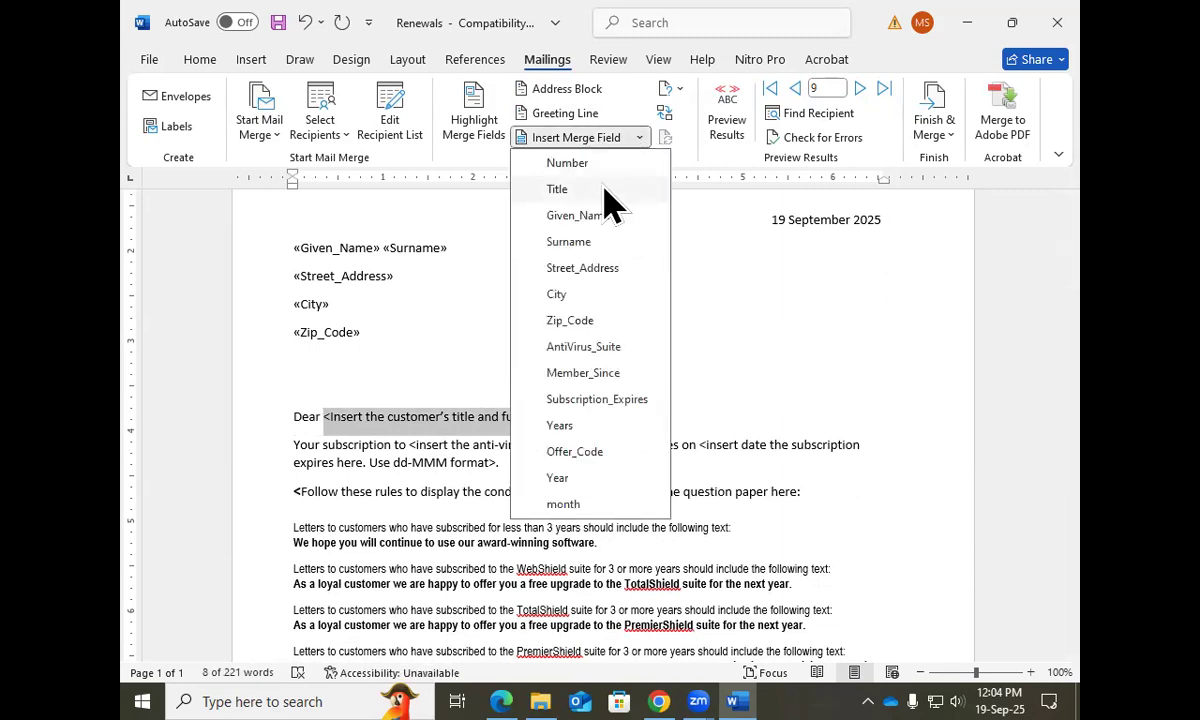
left_click(604, 189)
left_click(639, 139)
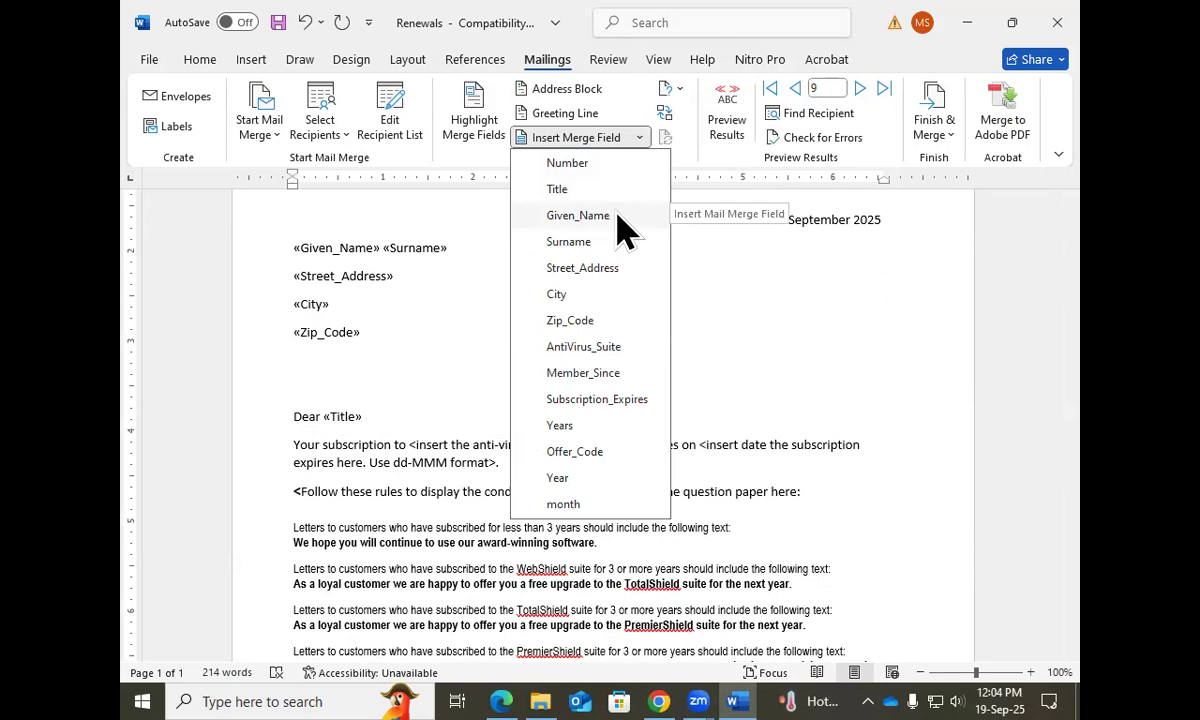
left_click(616, 215)
left_click(639, 139)
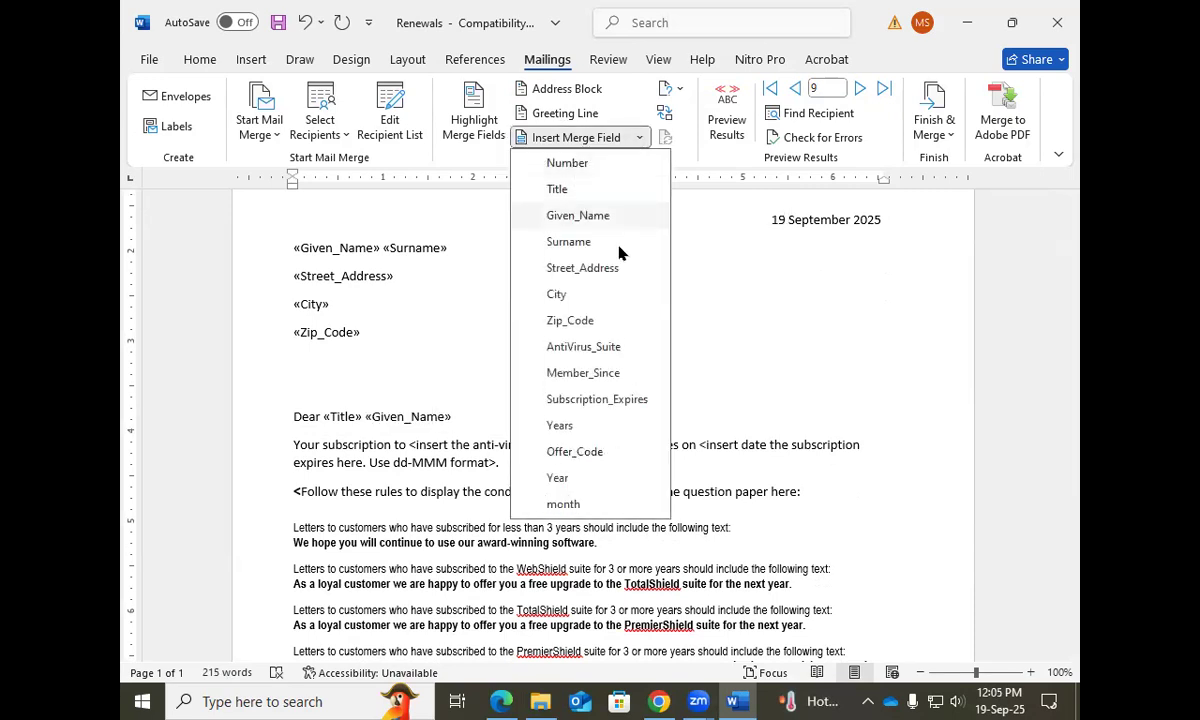
left_click(612, 250)
Replace the anti-virus version placeholder in the subscription sentence with the AntiVirus_Suite merge field.
scroll(612, 385, "down", 2)
scroll(612, 385, "down", 1)
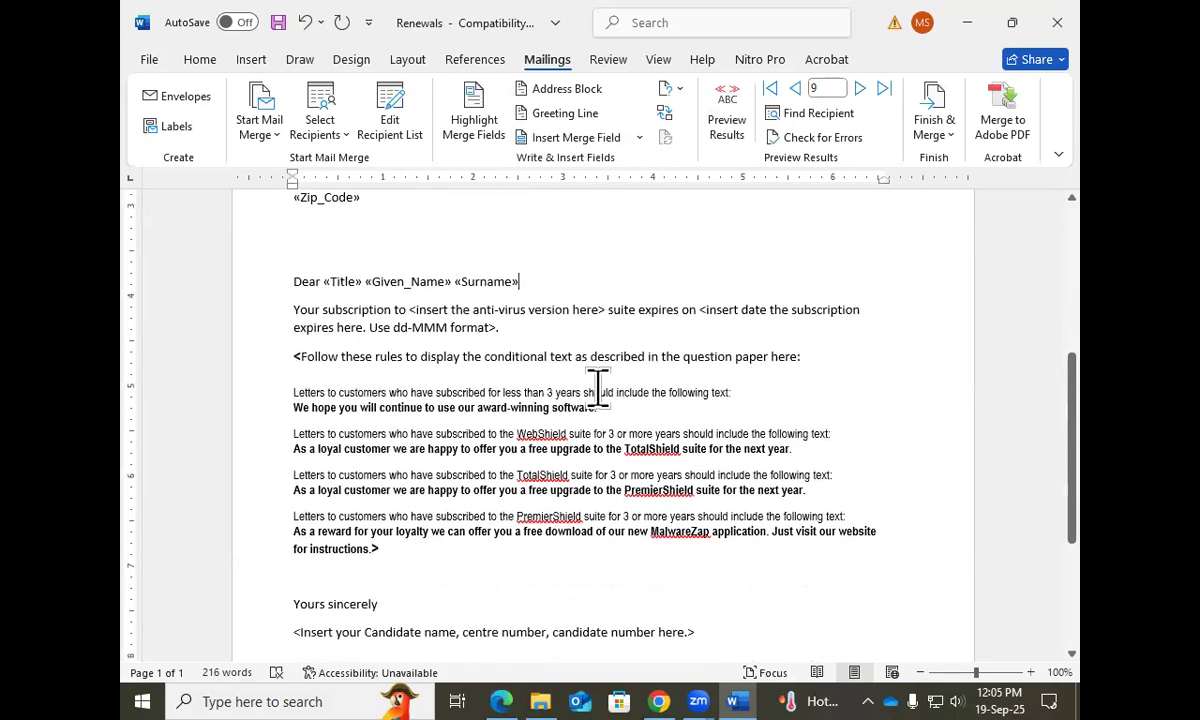
left_click_drag(408, 310, 606, 310)
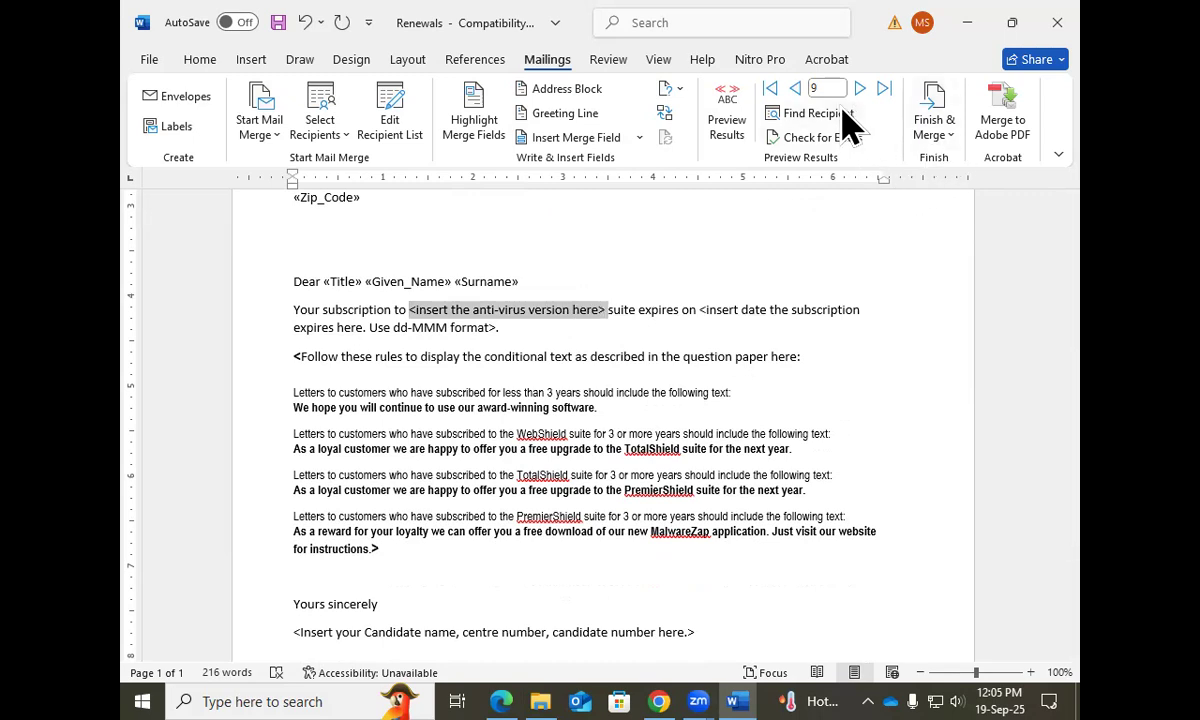
left_click(643, 142)
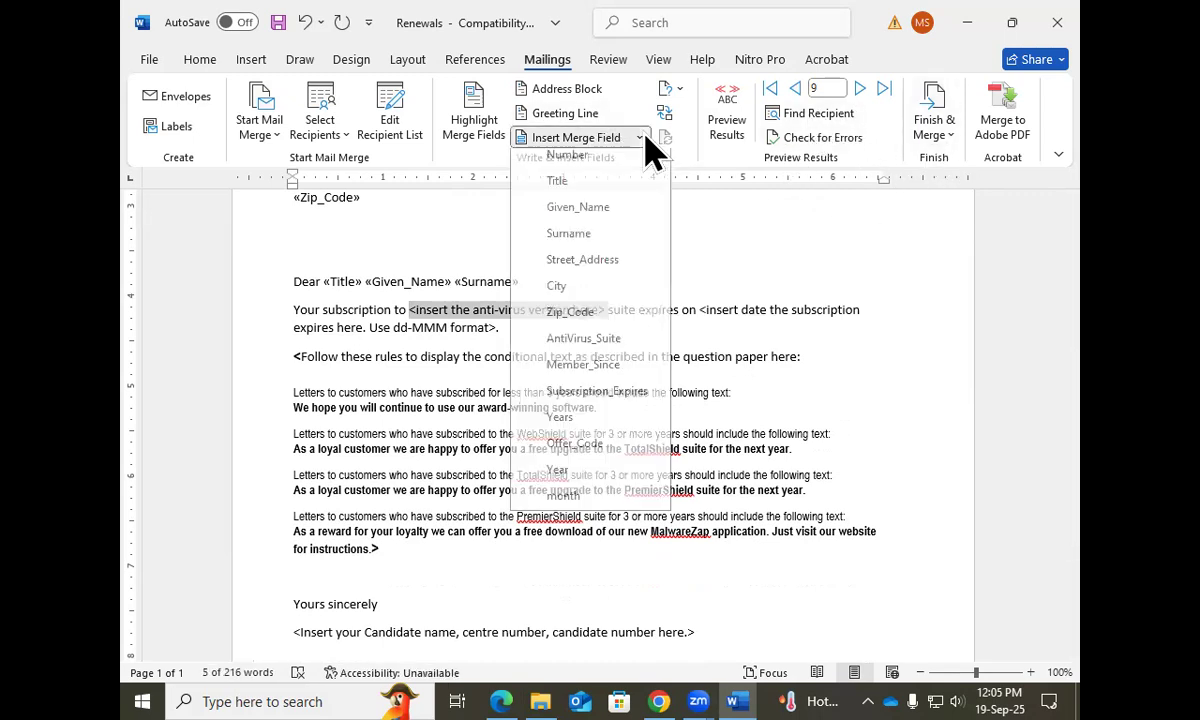
left_click(615, 347)
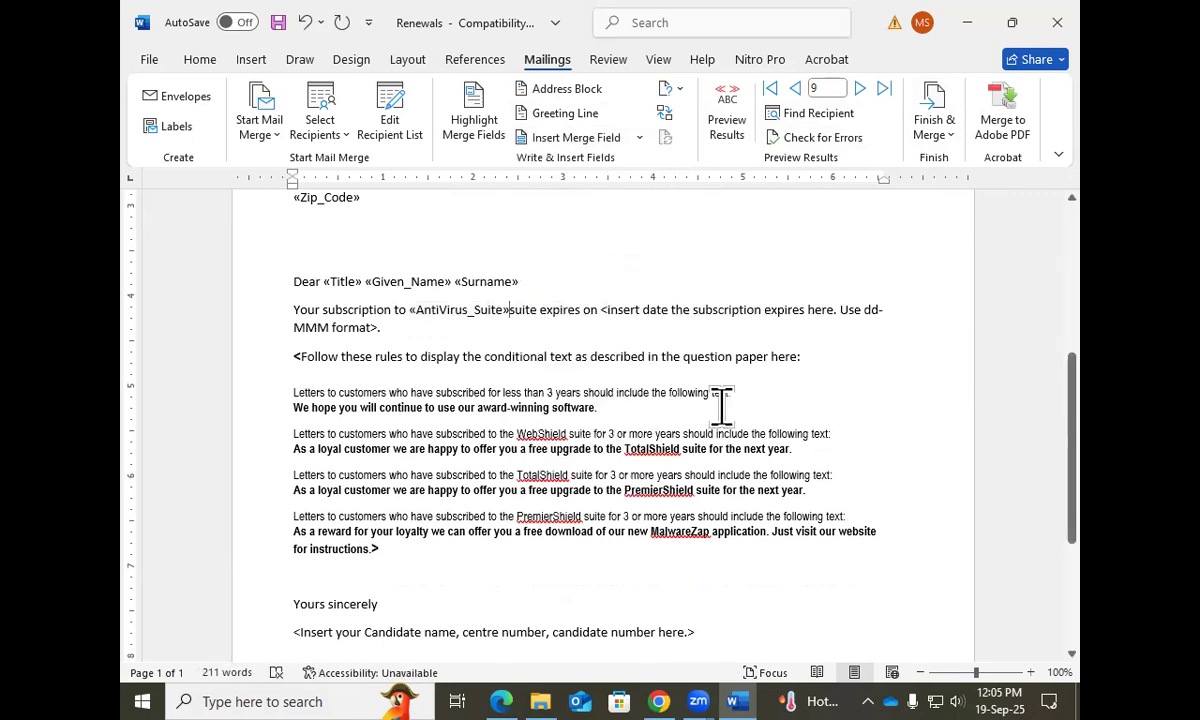
Delete the "Follow these rules" instruction line and add a blank line above the conditional text rules.
left_click_drag(293, 356, 798, 370)
key("Delete")
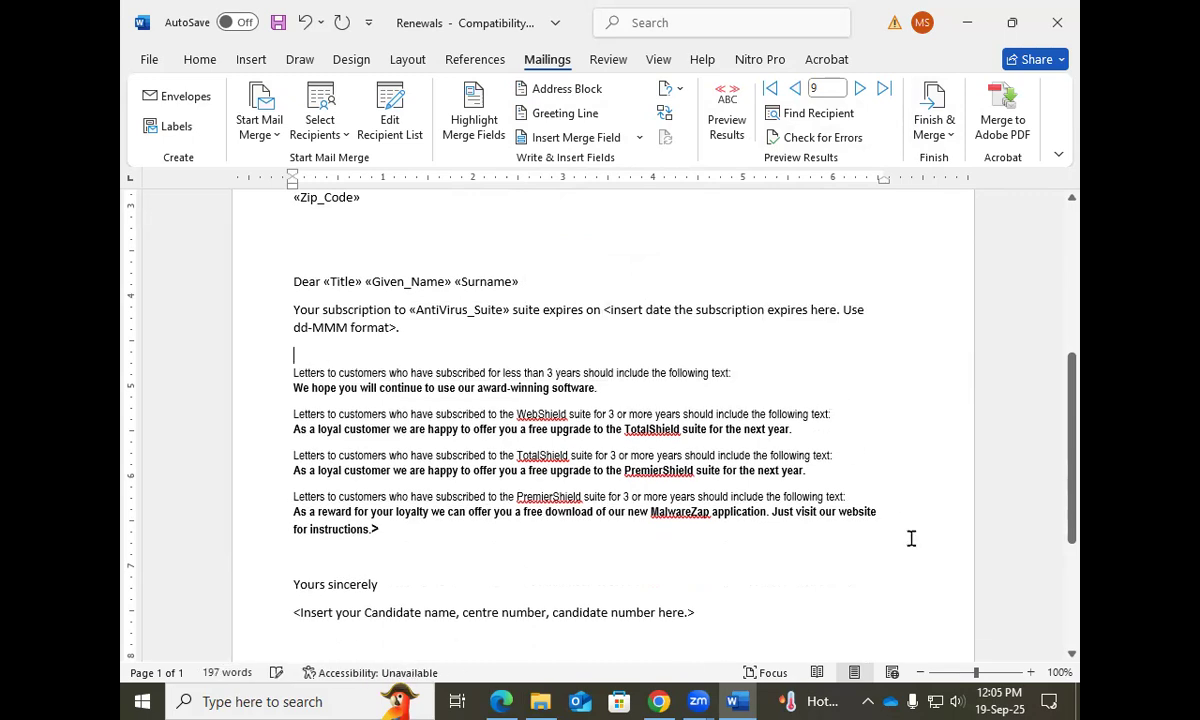
left_click(1030, 672)
left_click(1030, 672)
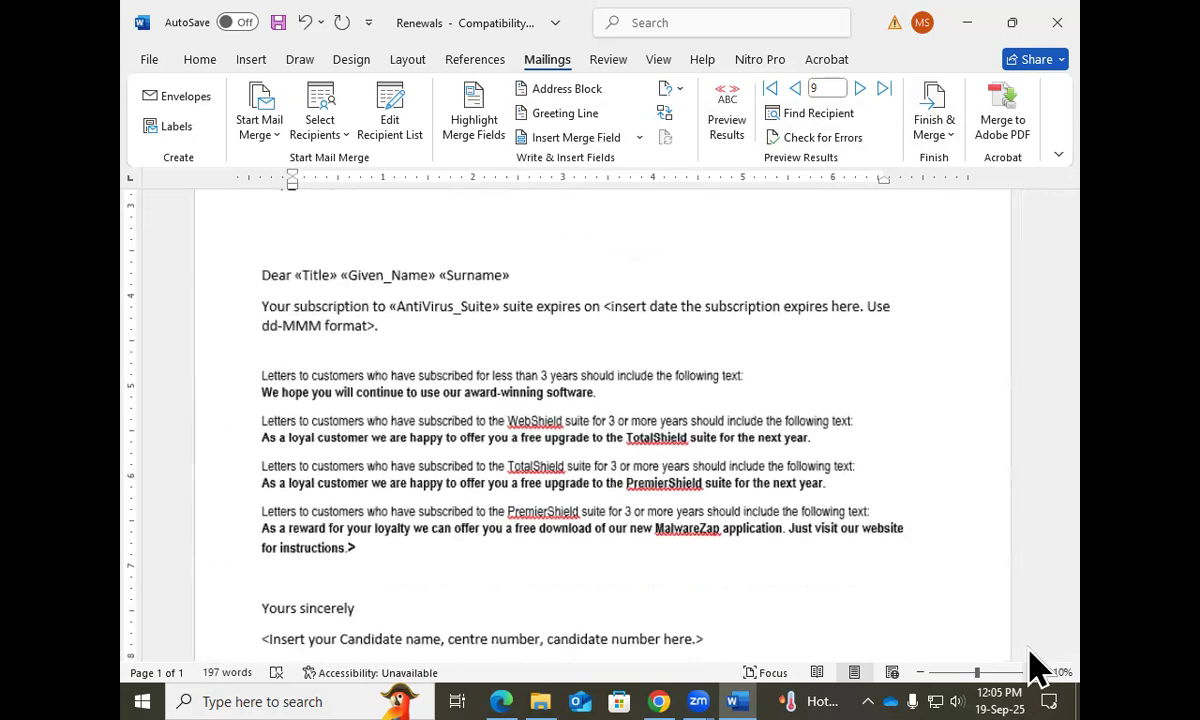
left_click(1030, 672)
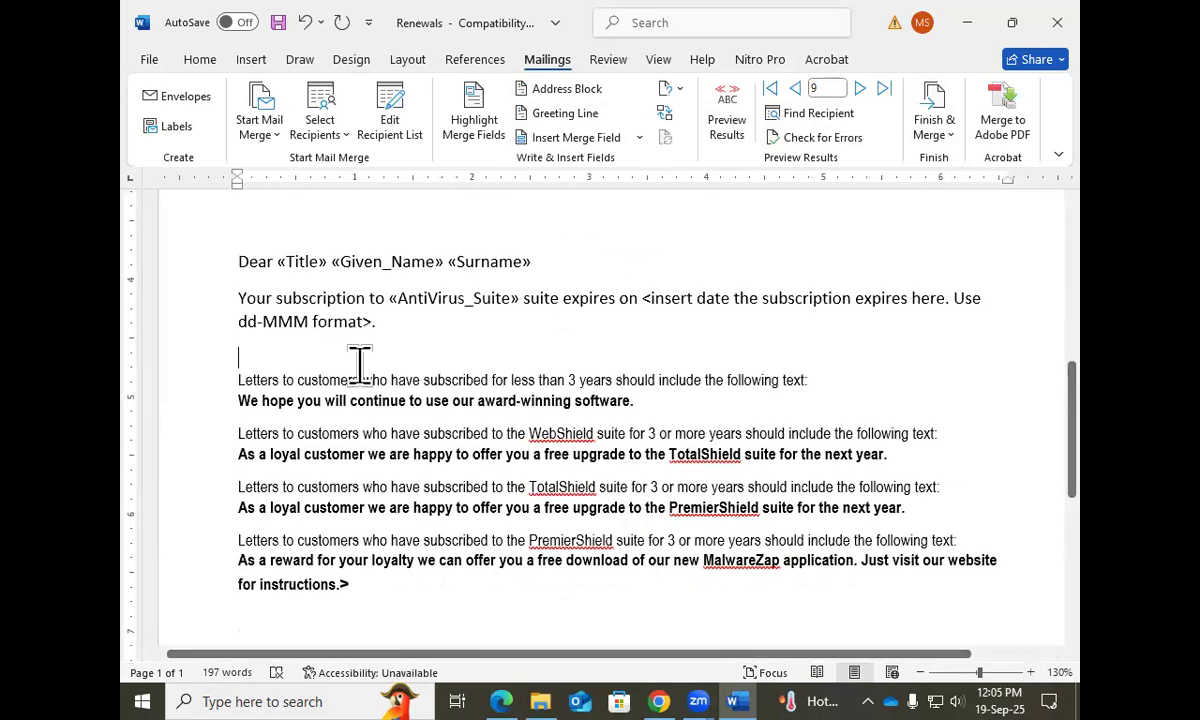
key("Return")
left_click(270, 358)
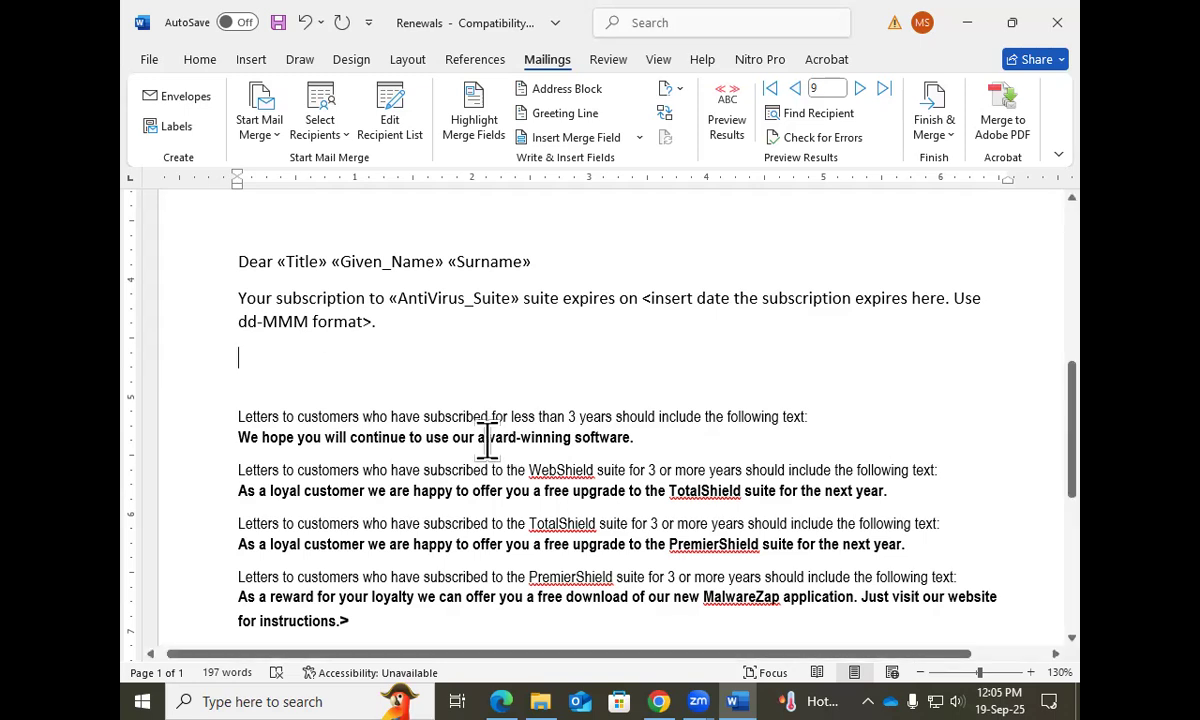
Review the conditional text rules for under 3 years and for WebShield, TotalShield and PremierShield, consulting the question paper.
scroll(485, 442, "down", 2)
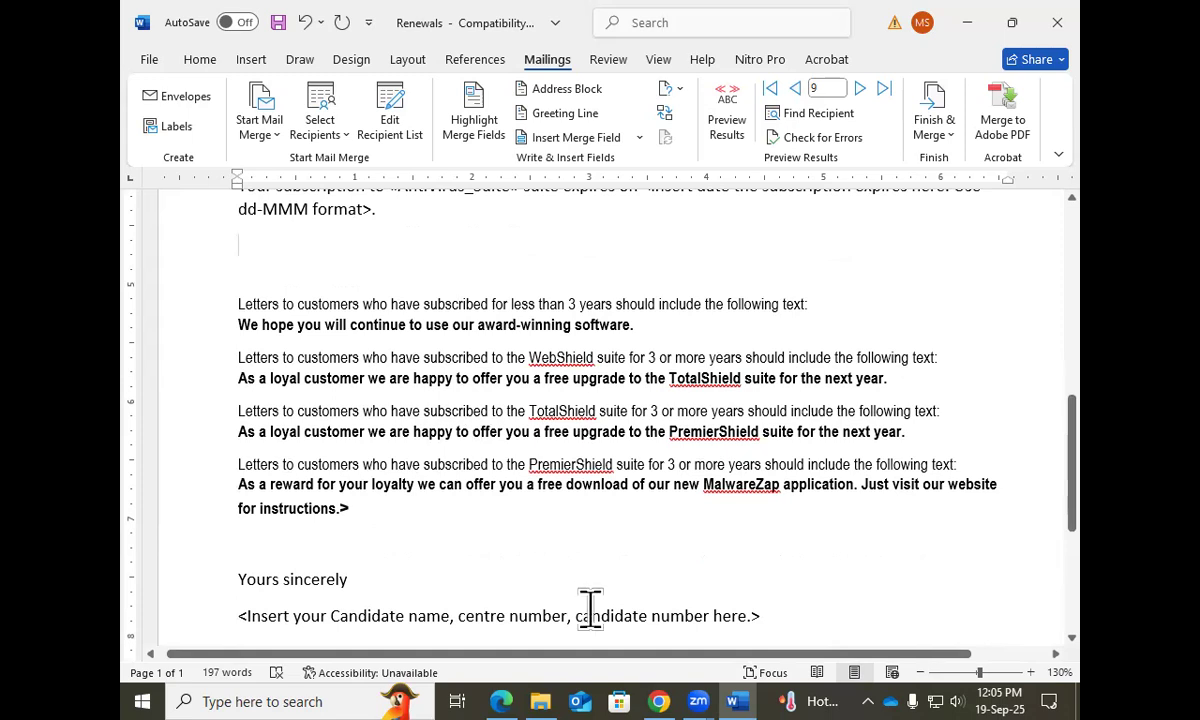
left_click(502, 701)
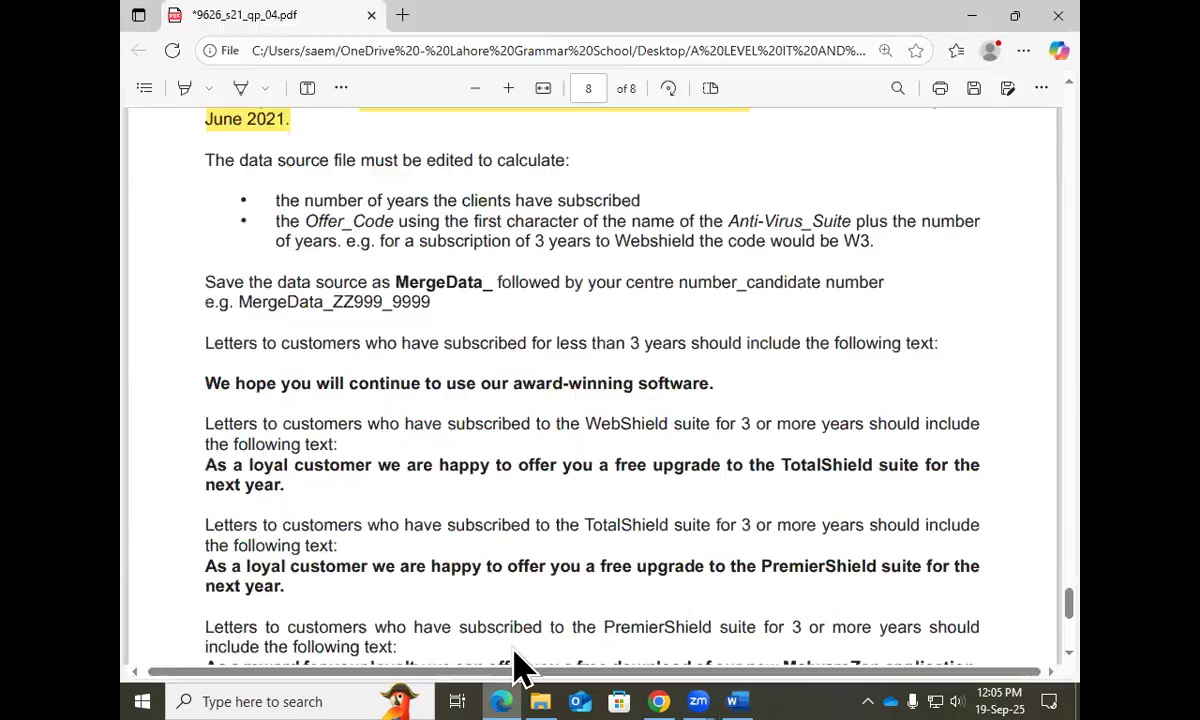
left_click(506, 699)
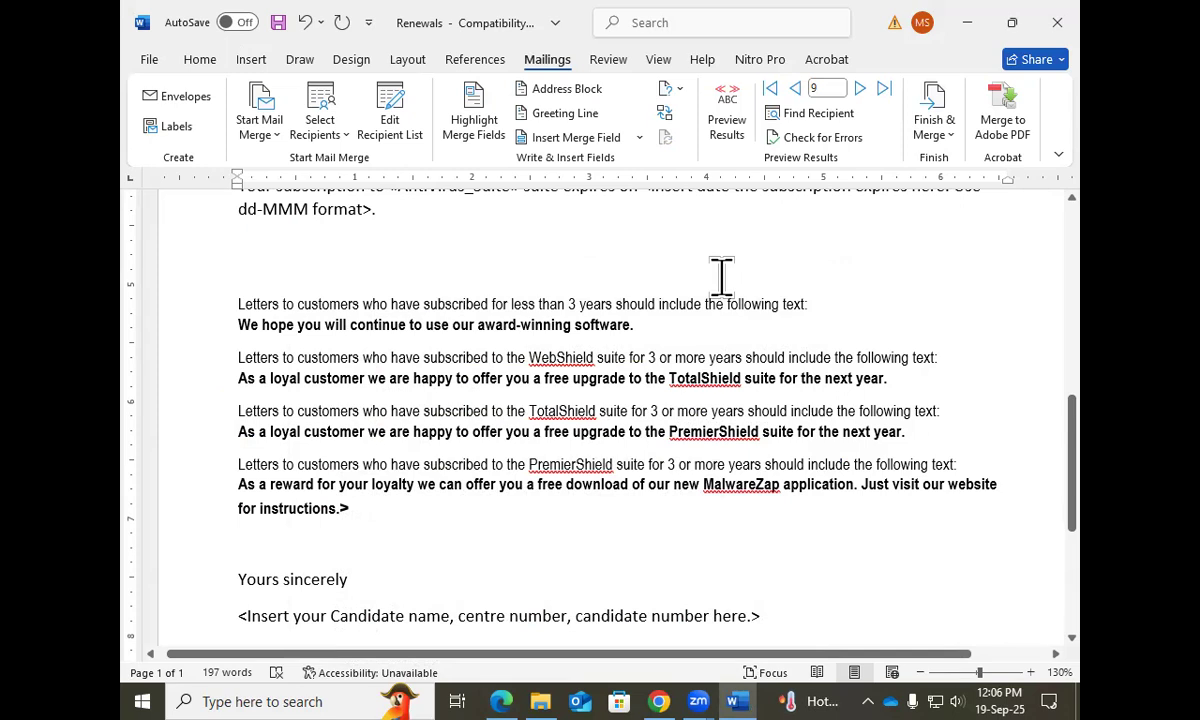
left_click_drag(636, 325, 230, 320)
left_click(253, 388)
double_click(560, 359)
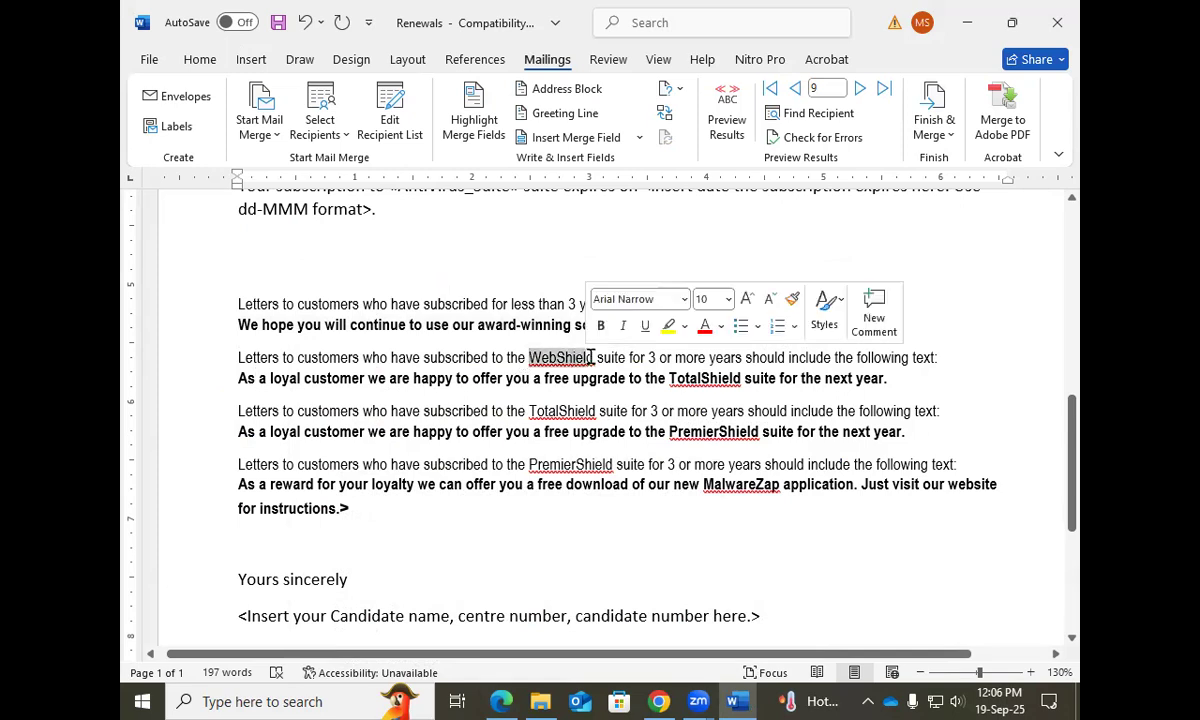
left_click(671, 371)
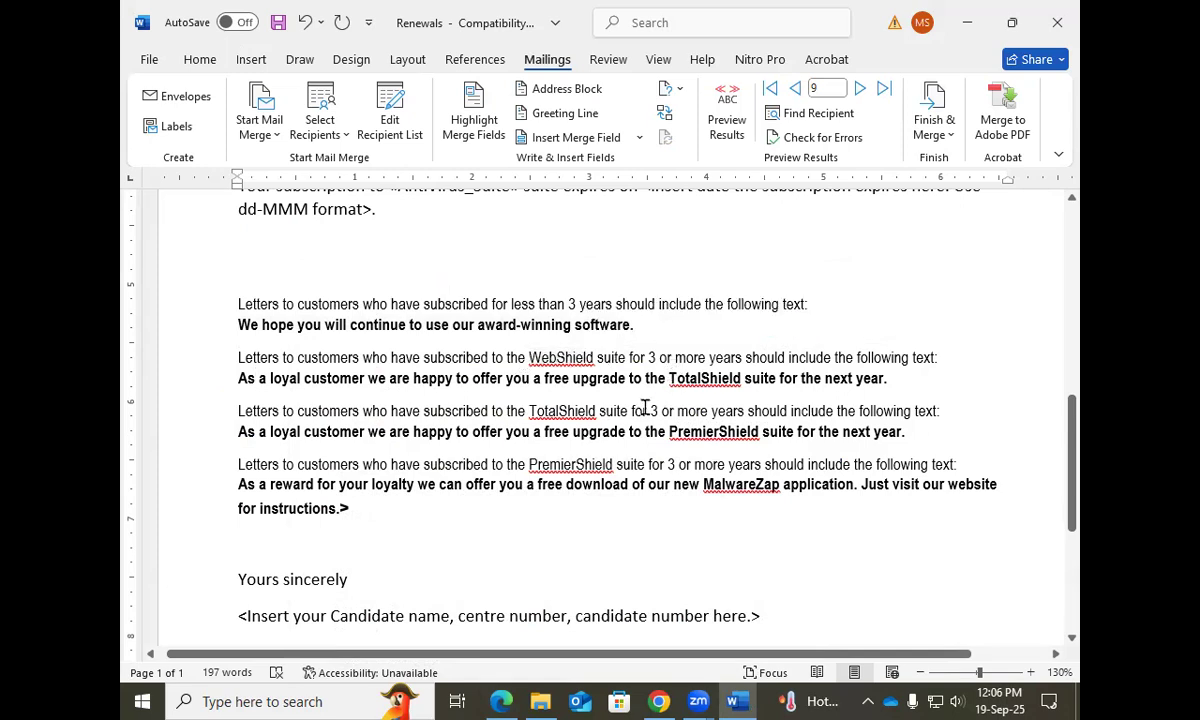
left_click_drag(512, 412, 656, 416)
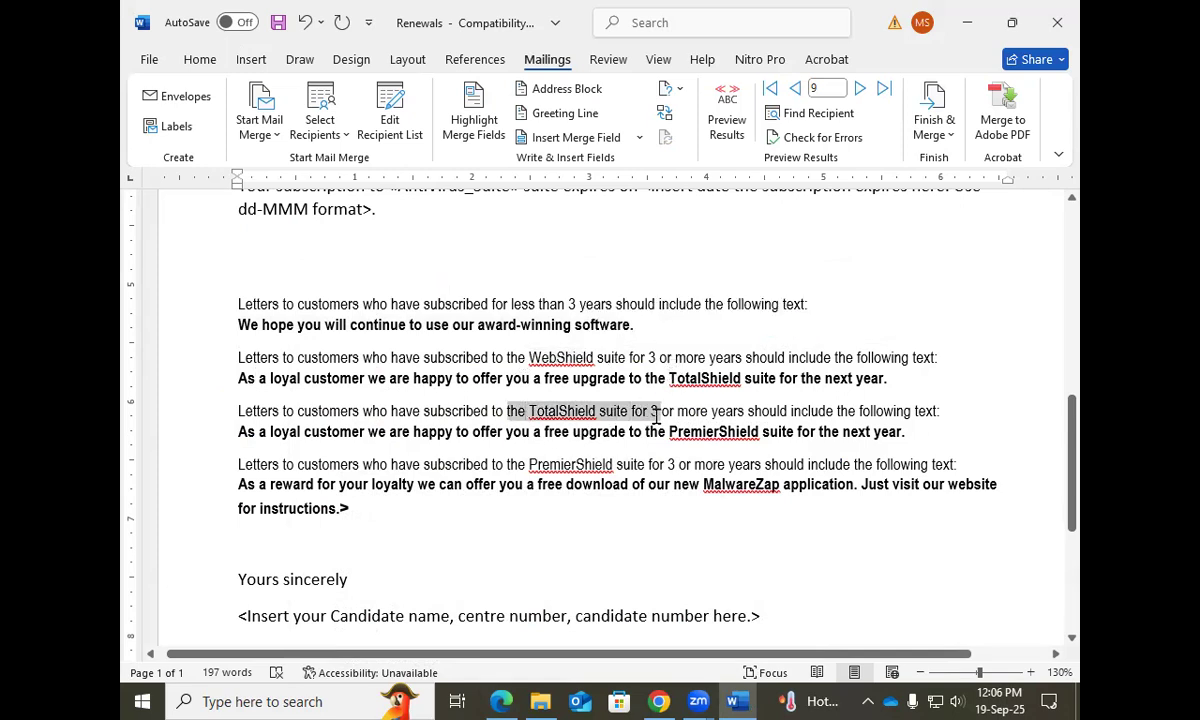
left_click_drag(527, 464, 678, 464)
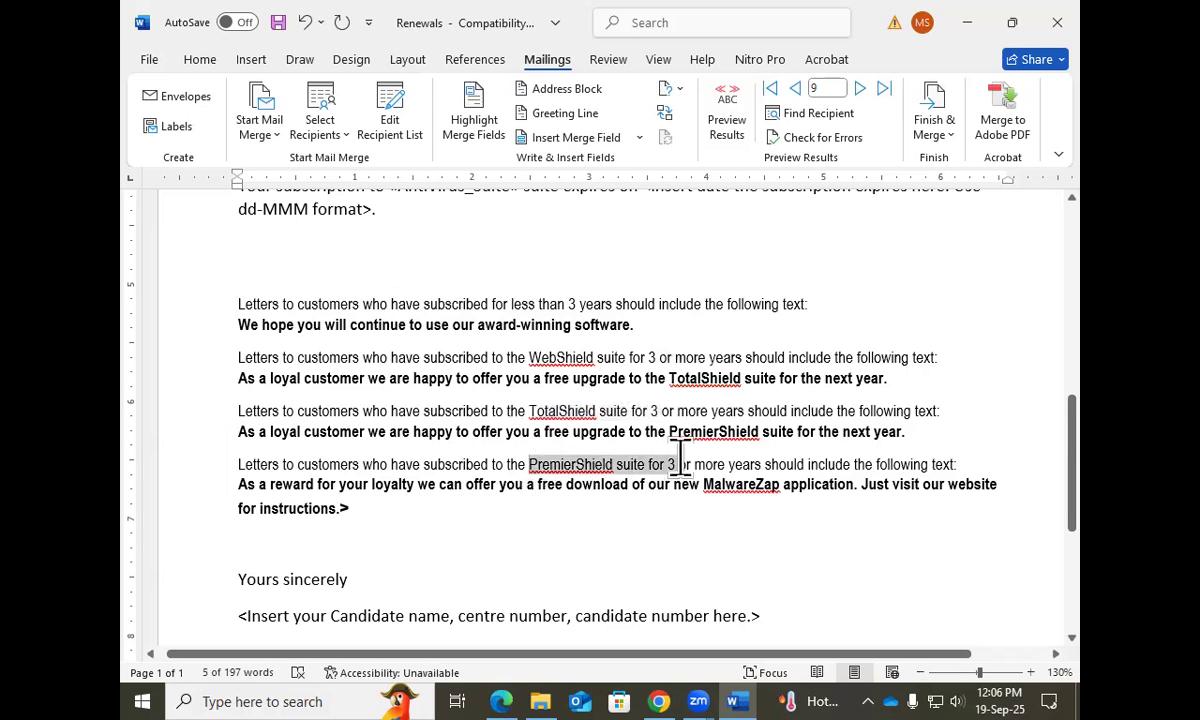
Review the subscription, Years and Offer_Code columns in the recipient list and check the question paper for which customers receive letters.
left_click(388, 112)
left_click_drag(527, 352, 876, 352)
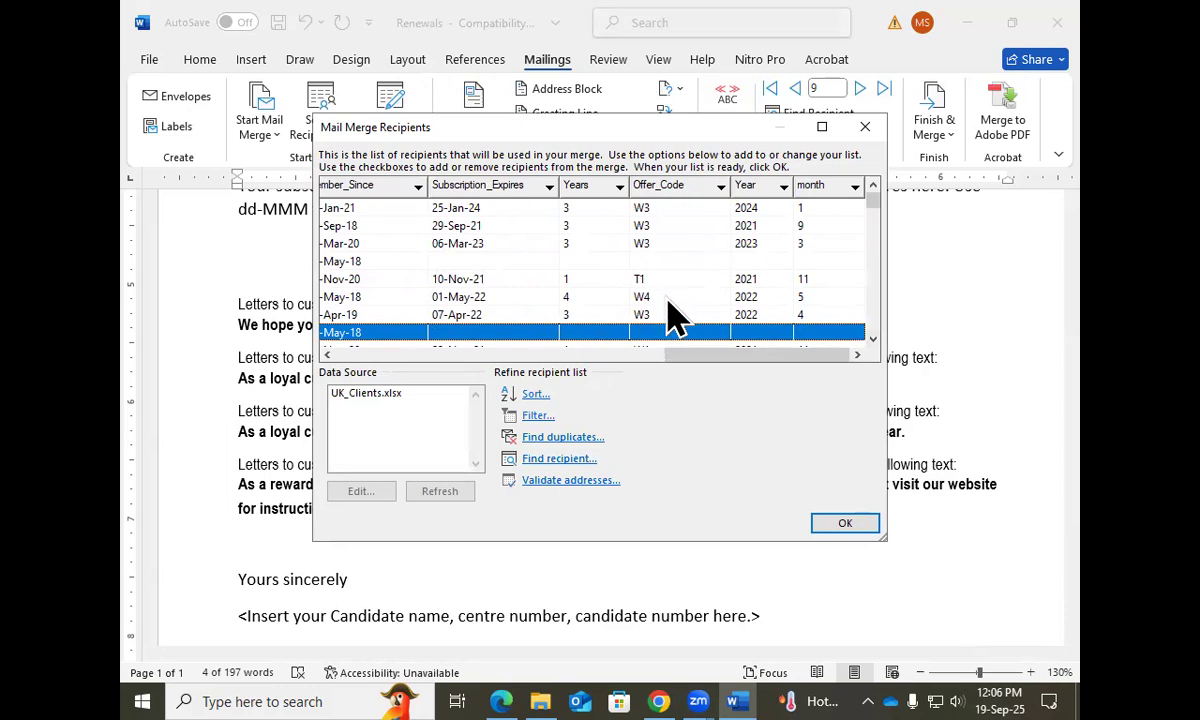
left_click_drag(729, 359, 612, 375)
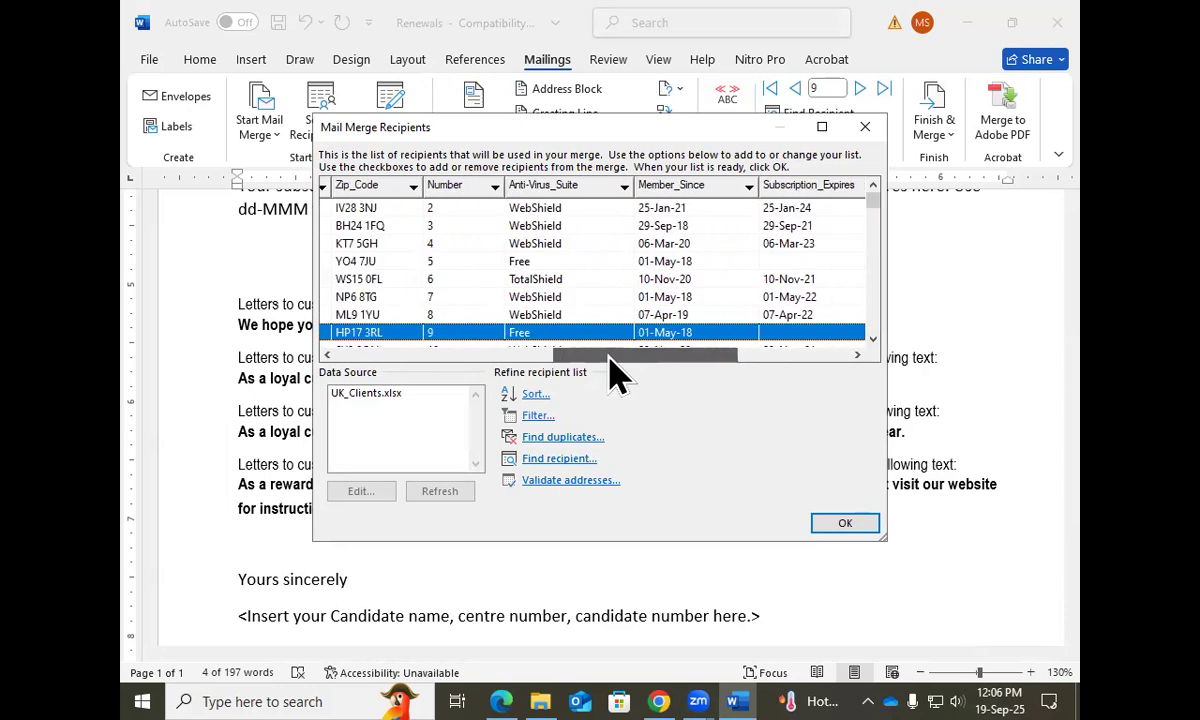
left_click(865, 127)
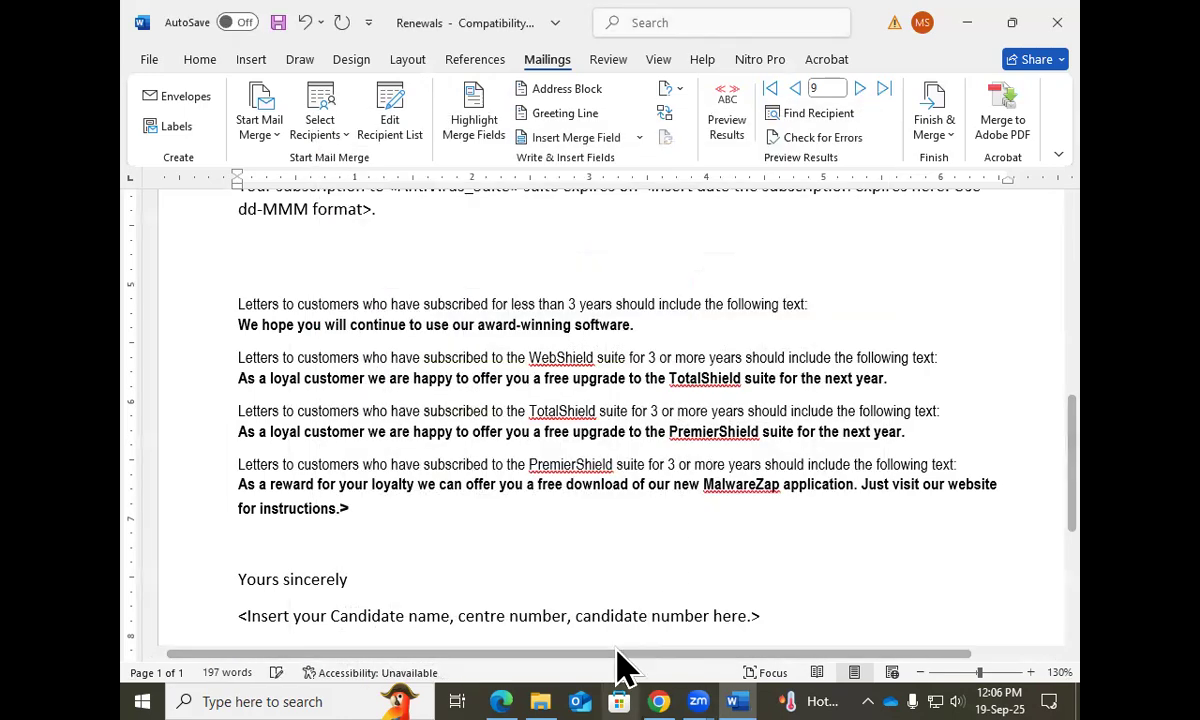
mouse_move(513, 655)
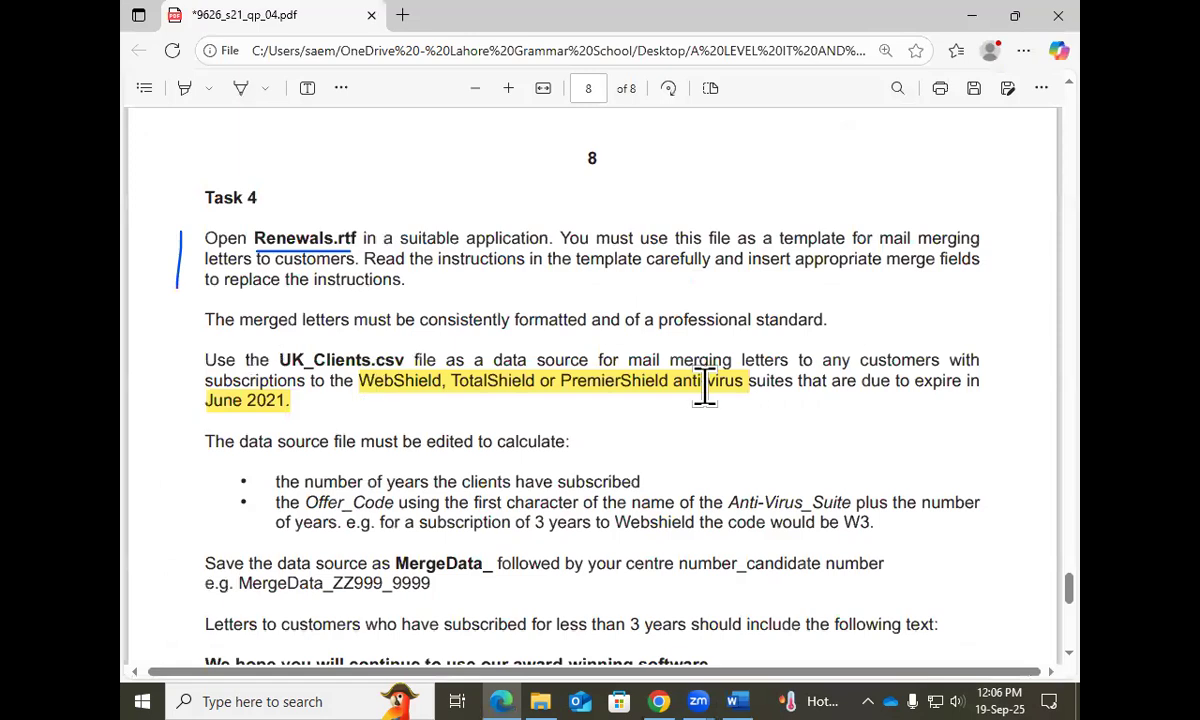
left_click(735, 700)
Filter the mail merge recipients to records whose Anti-Virus_Suite is not equal to Free.
left_click(405, 135)
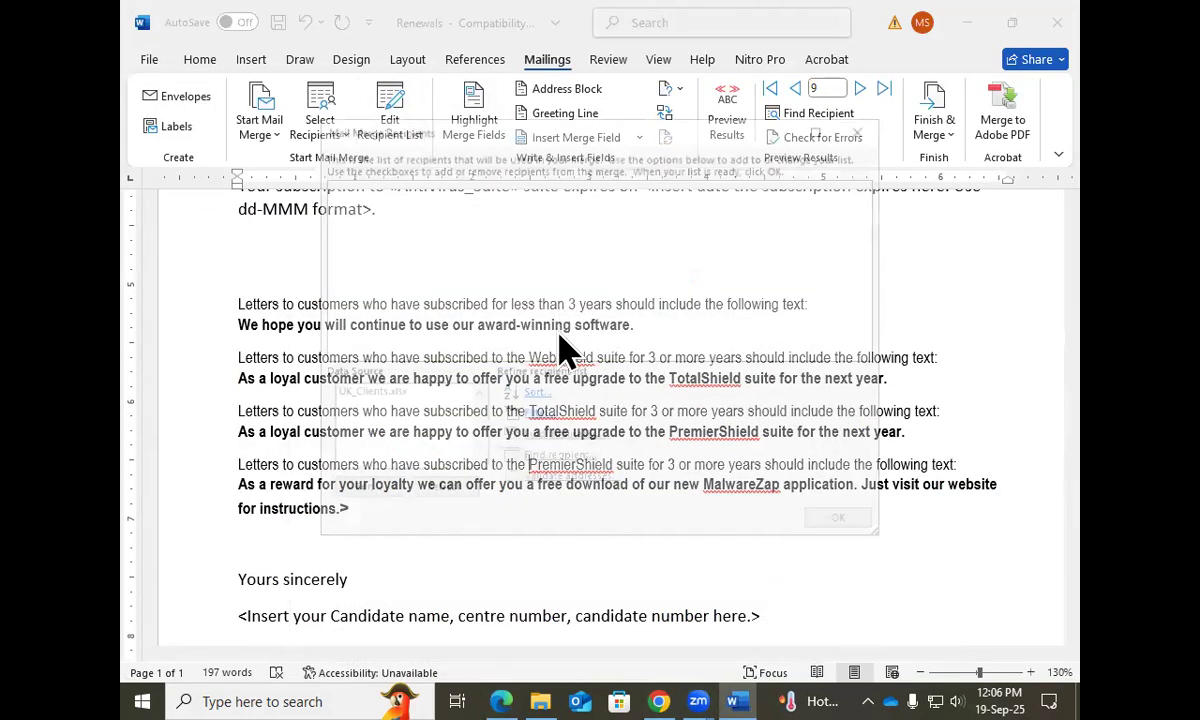
left_click_drag(455, 355, 700, 372)
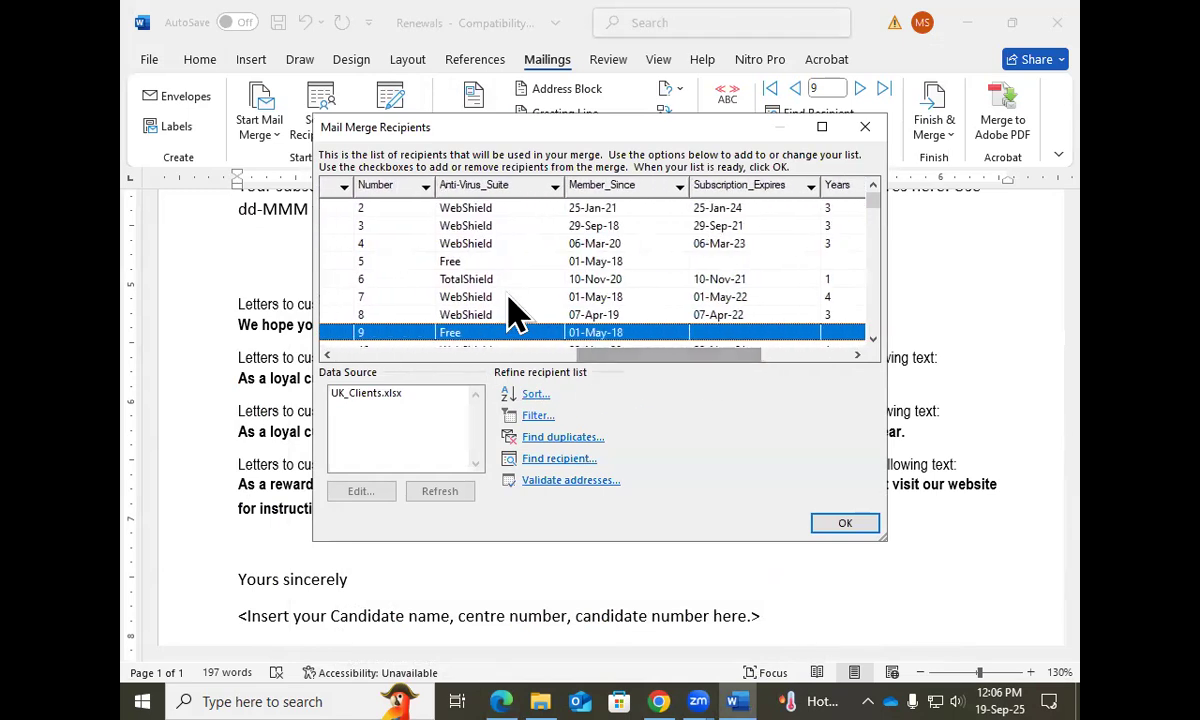
left_click(554, 187)
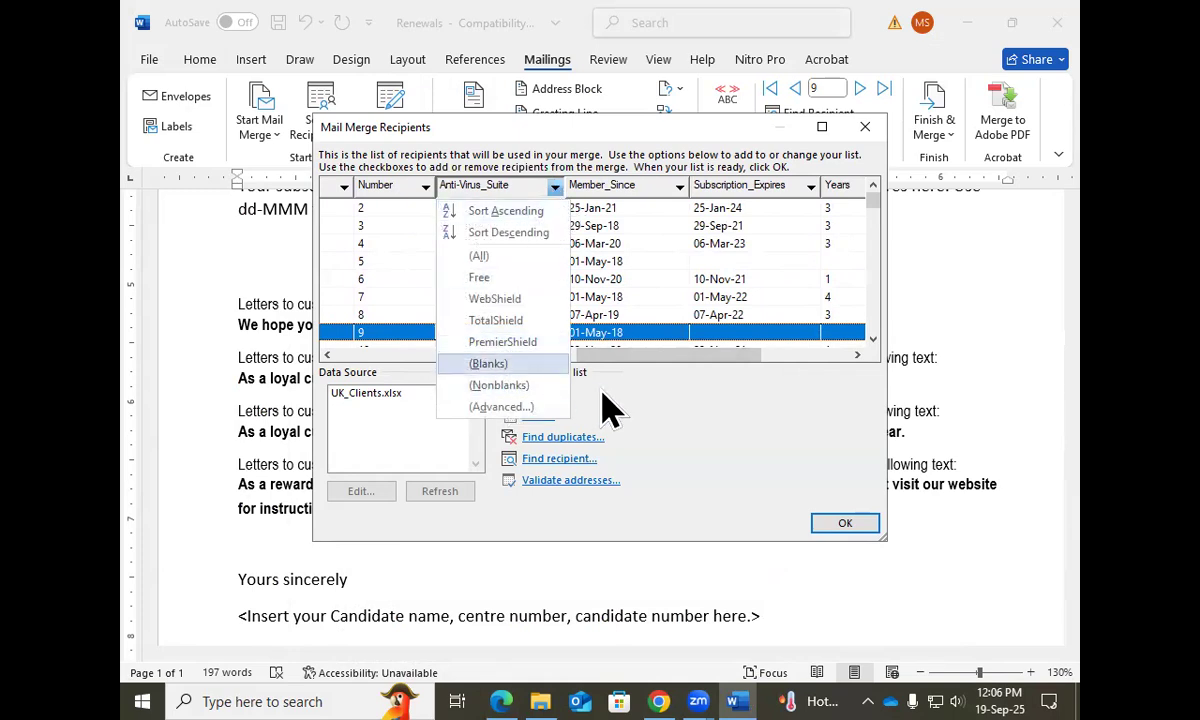
left_click(645, 415)
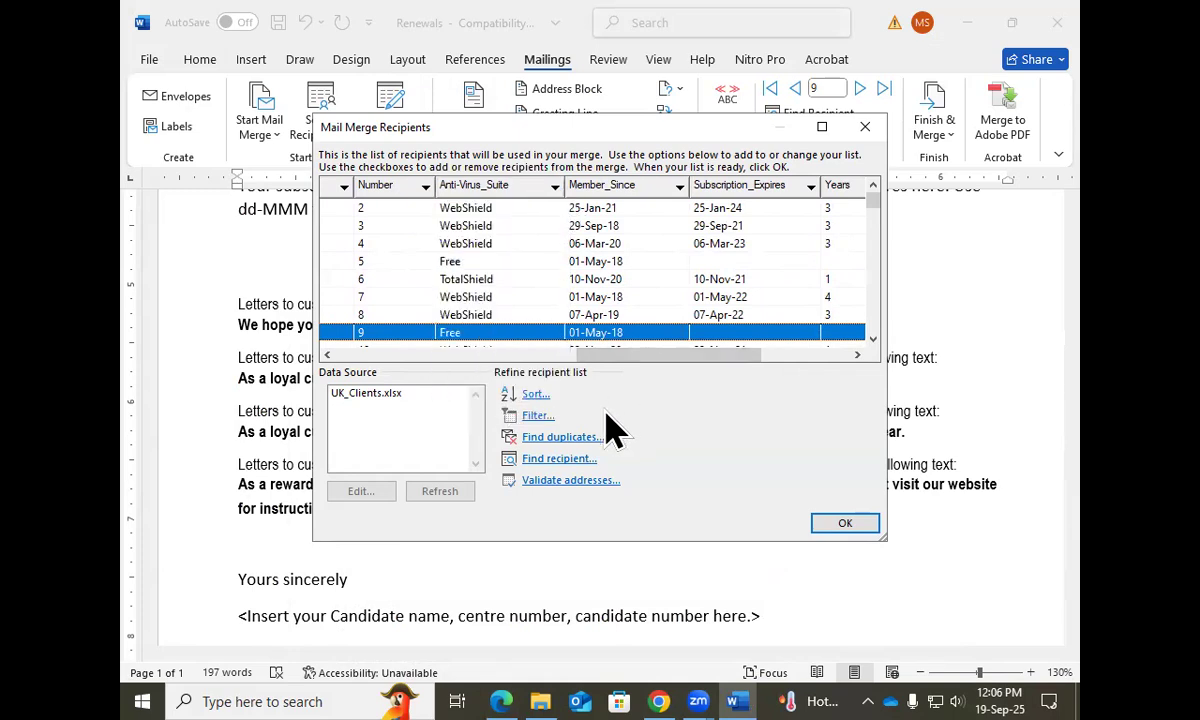
left_click(538, 415)
left_click(516, 90)
mouse_move(517, 128)
left_mouse_down()
mouse_move(520, 150)
mouse_move(525, 136)
left_mouse_up()
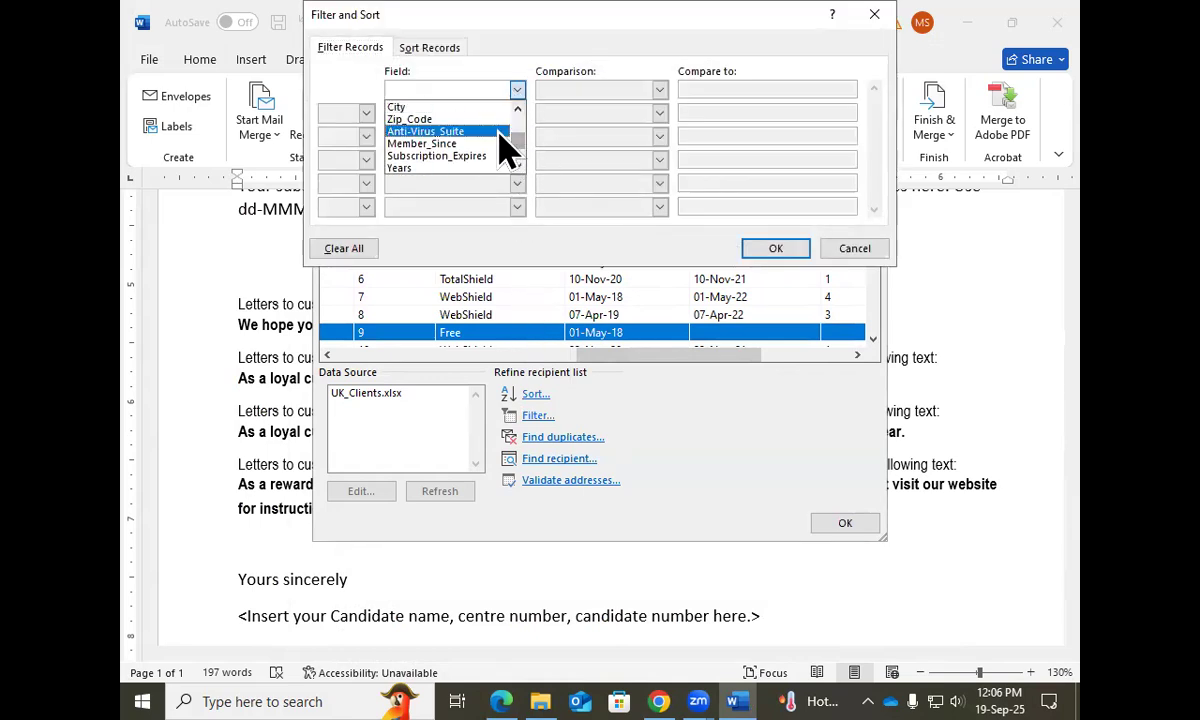
left_click(499, 132)
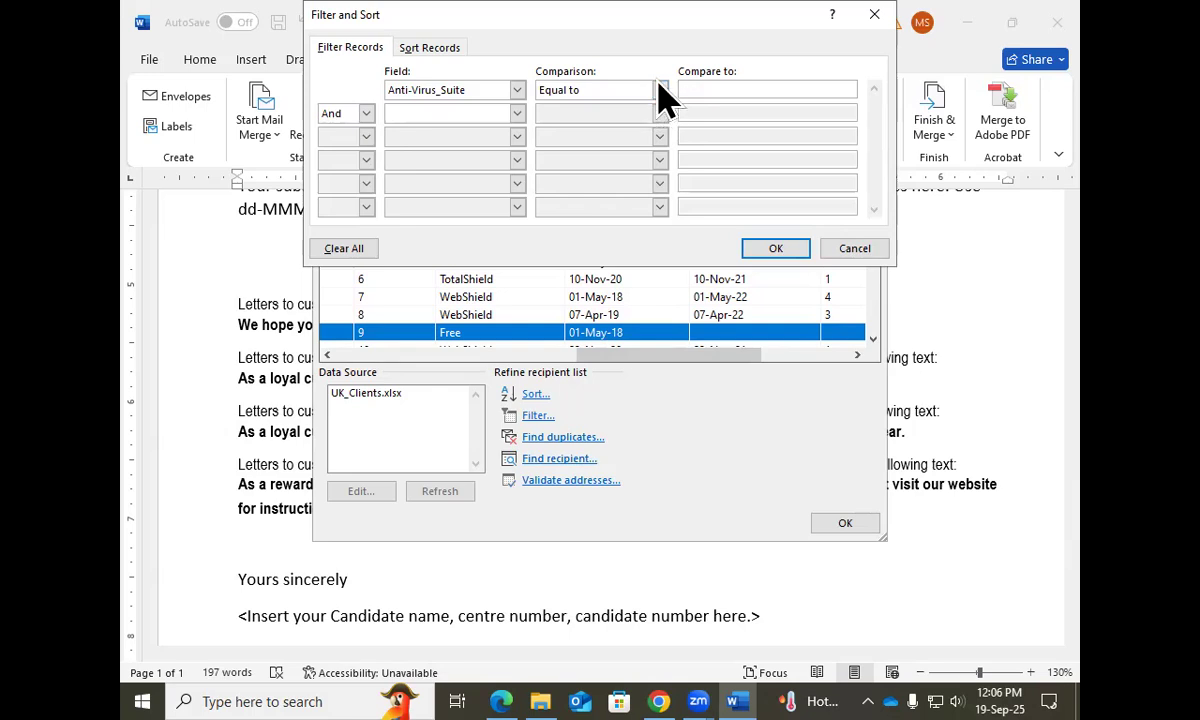
left_click(660, 92)
left_click_drag(661, 134, 665, 170)
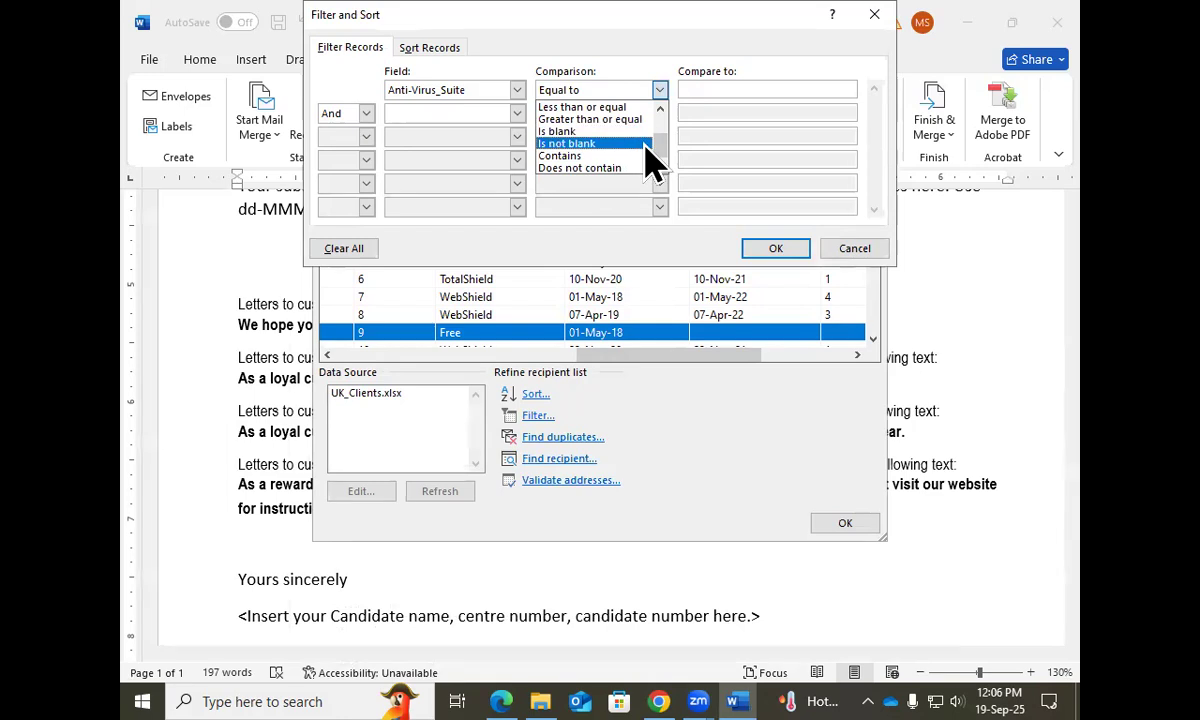
left_click_drag(664, 163, 660, 128)
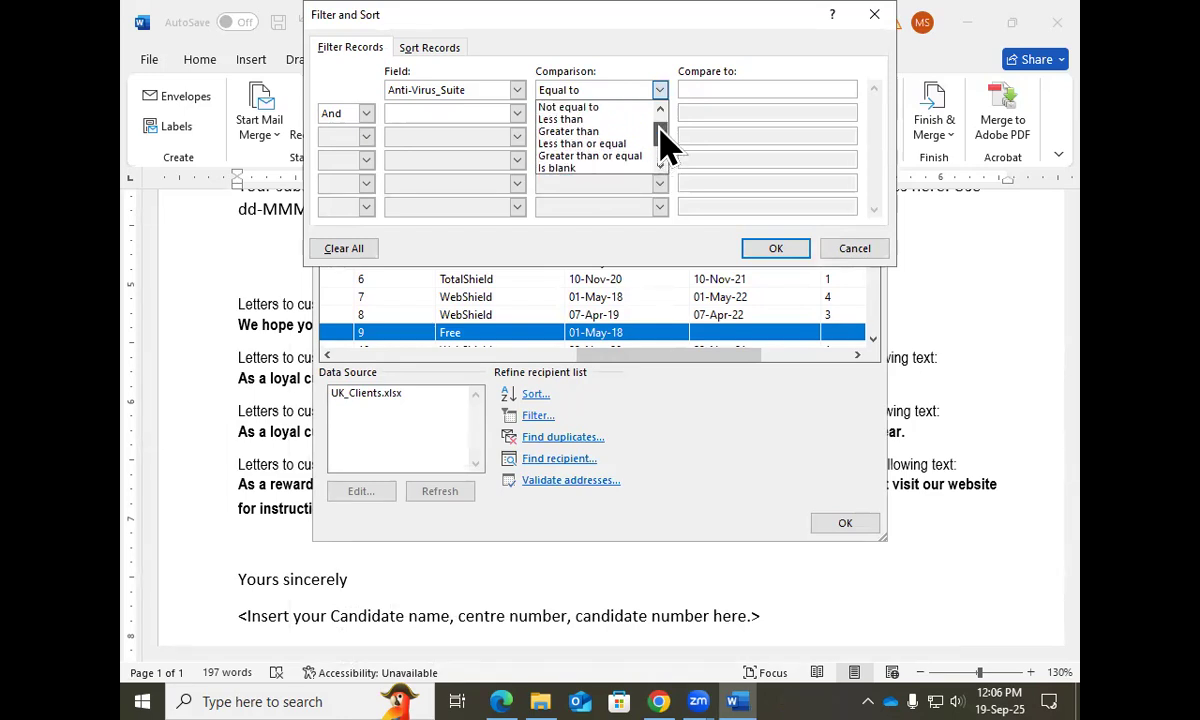
left_click(635, 108)
left_click(699, 88)
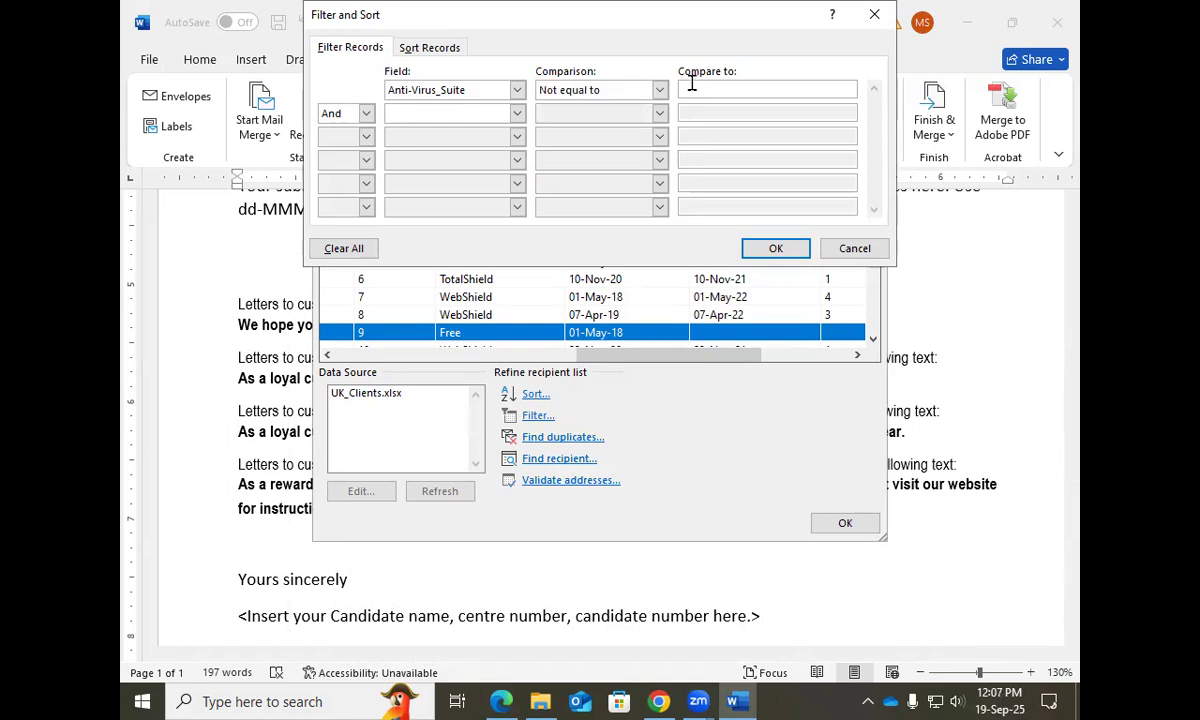
type("Free")
left_click(773, 248)
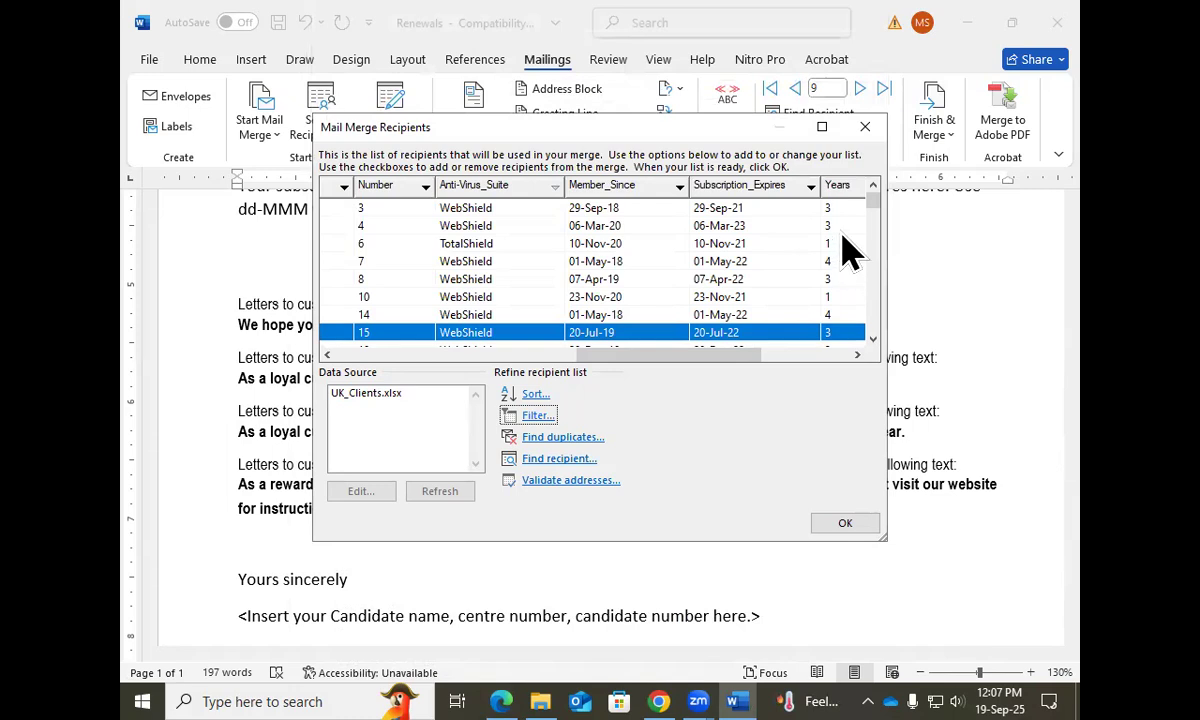
Narrow the recipient list to Year 2021 and month 6, and accept the filtered recipients.
mouse_move(868, 203)
left_mouse_down()
mouse_move(874, 317)
mouse_move(876, 203)
left_mouse_up()
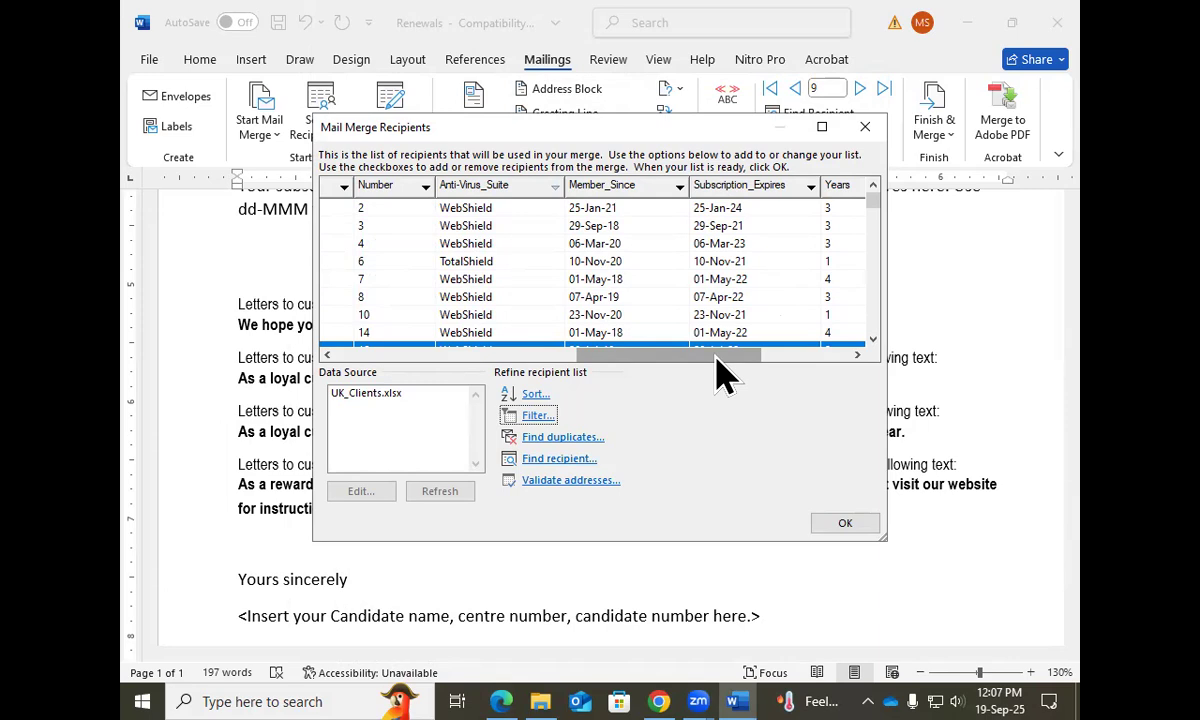
left_click_drag(717, 358, 820, 367)
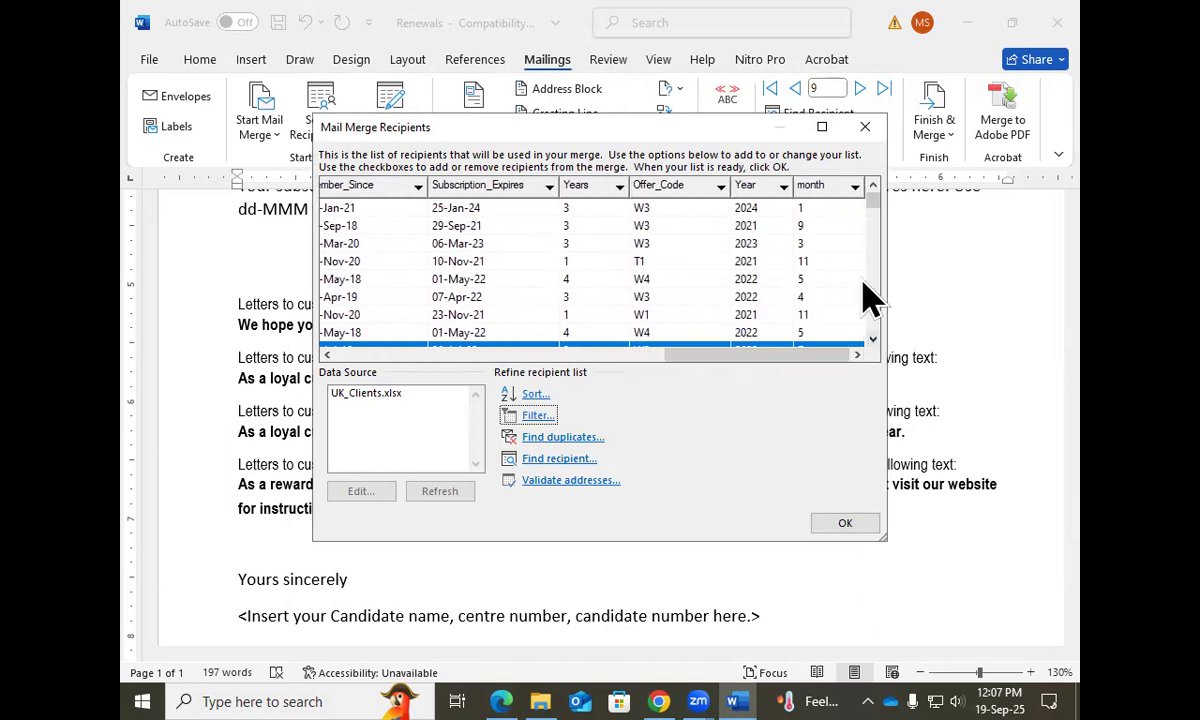
left_click(783, 186)
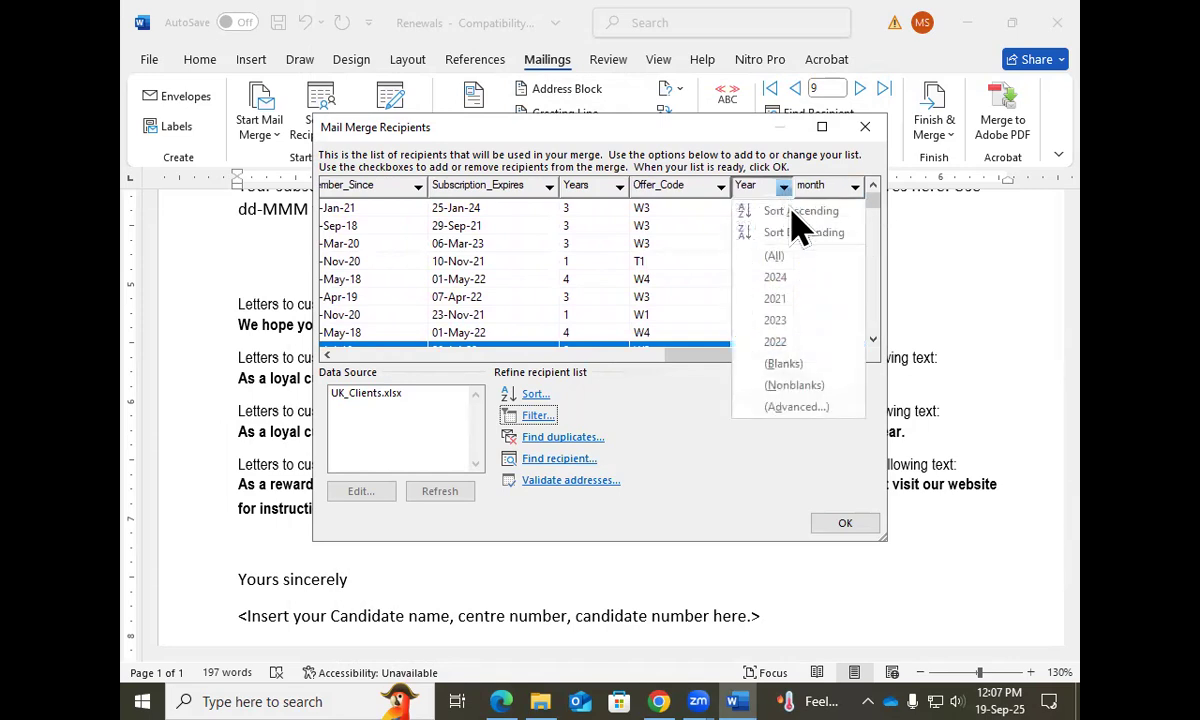
left_click(806, 300)
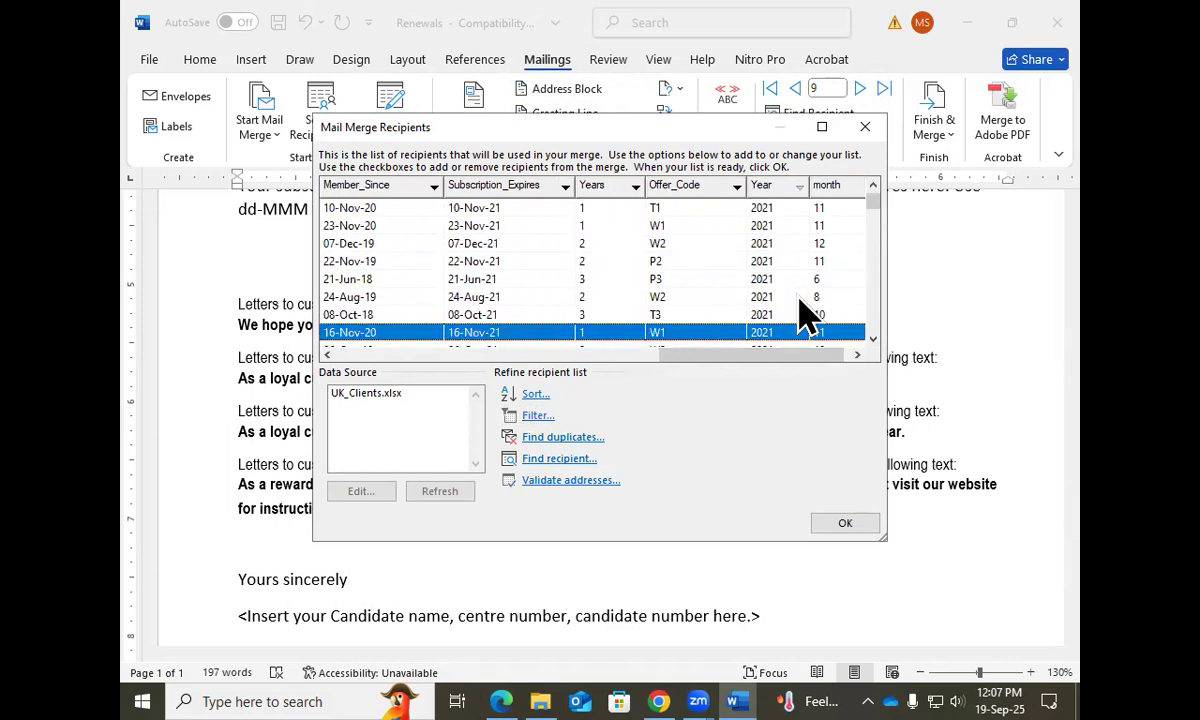
left_click(873, 188)
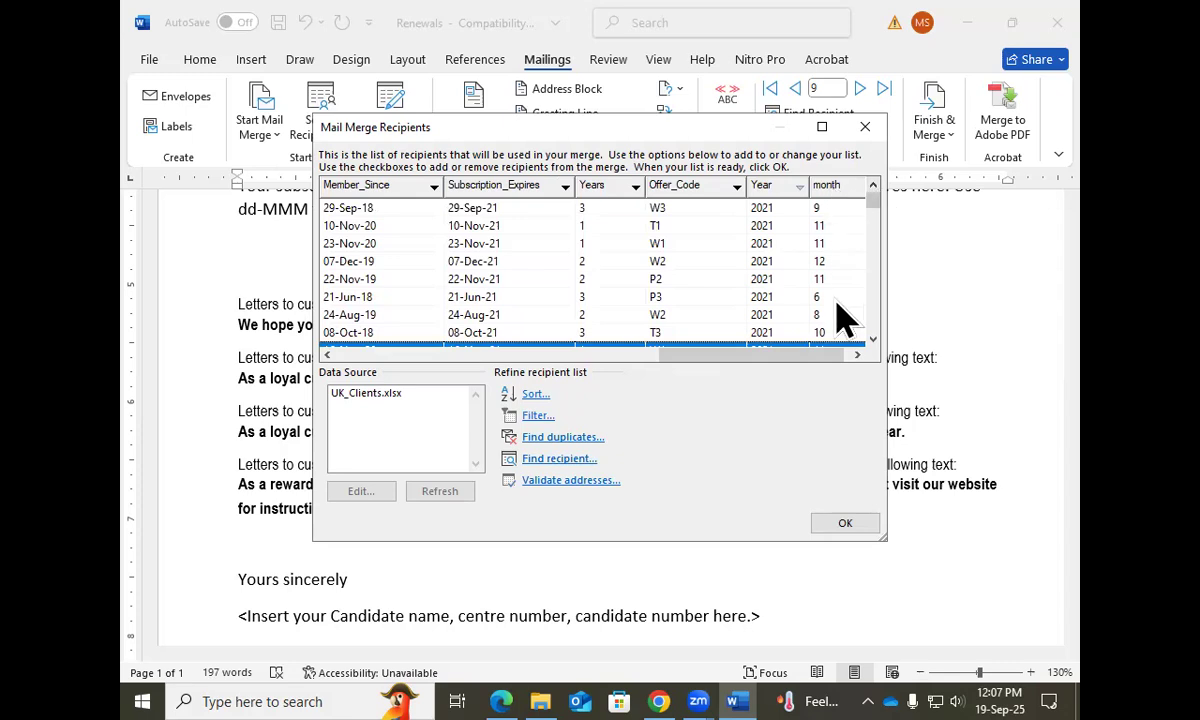
left_click_drag(815, 352, 868, 343)
left_click(855, 188)
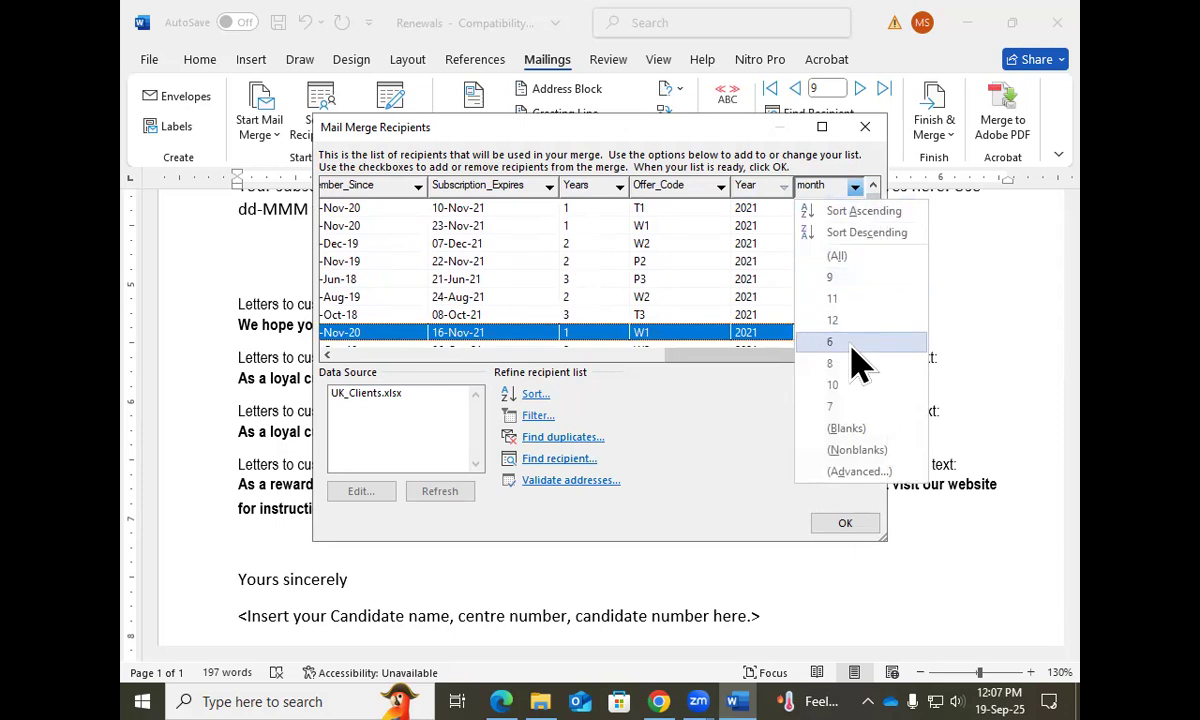
left_click(852, 341)
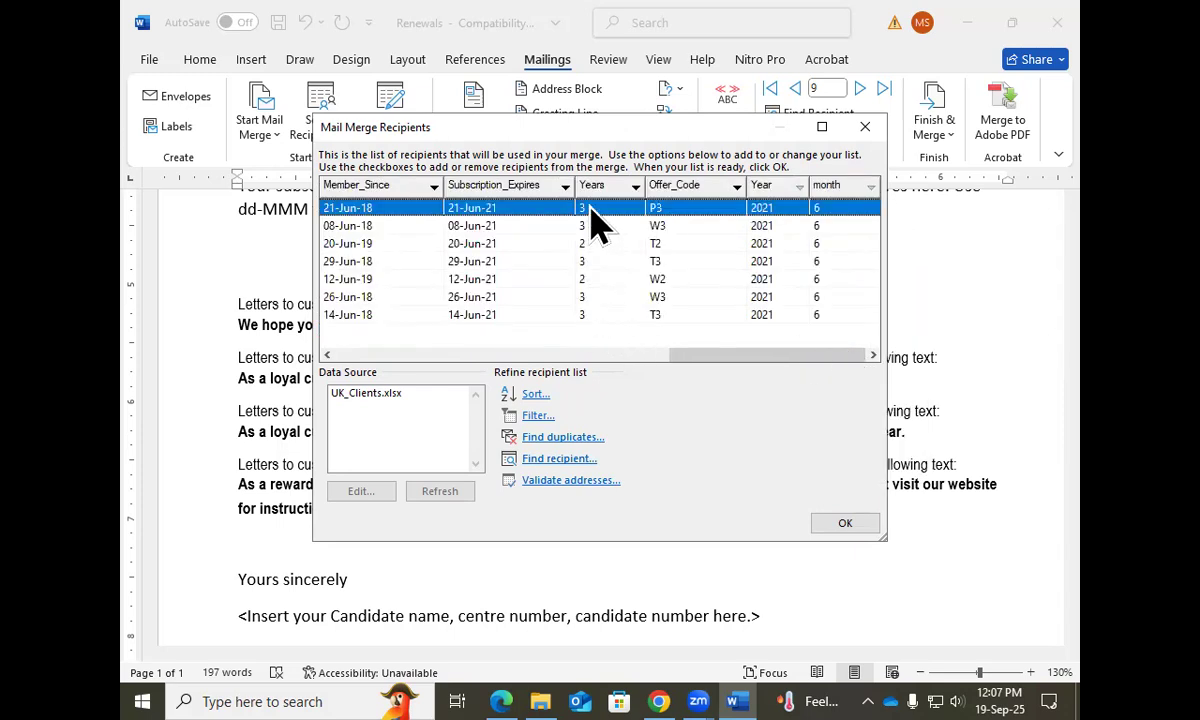
left_click(845, 528)
Insert an IF rule on the empty line below the subscription sentence, using Offer_Code with the comparison "is blank" and no result texts.
left_click(240, 245)
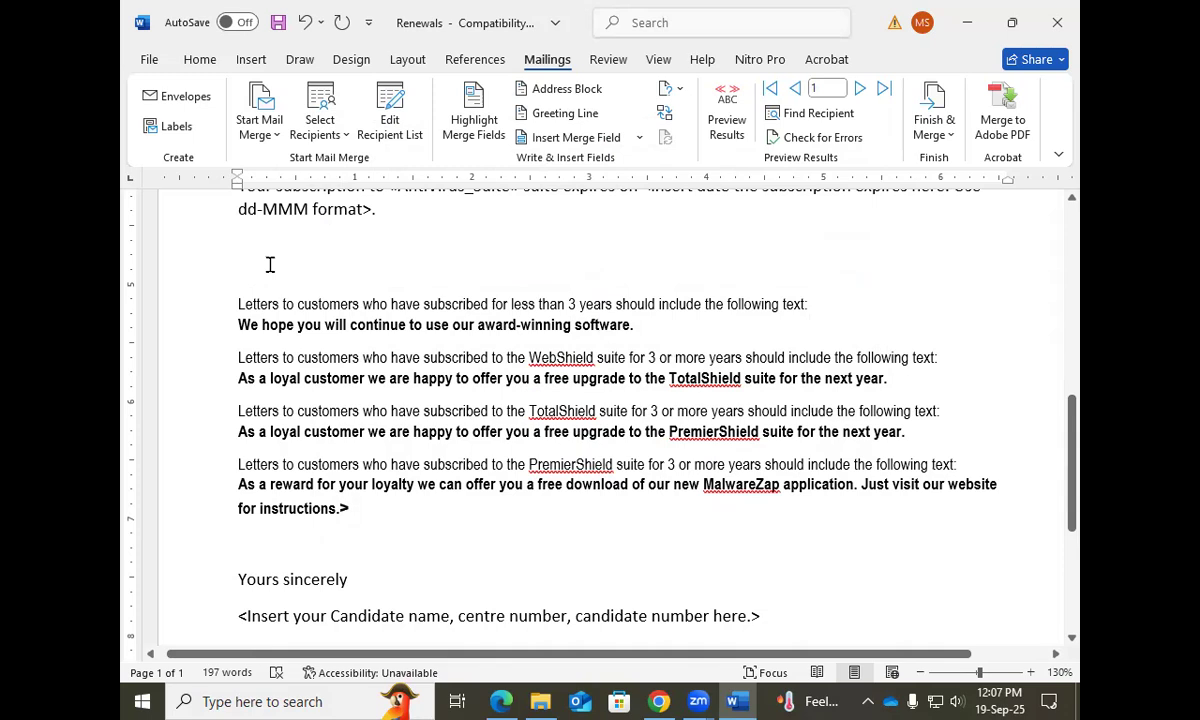
left_click(668, 88)
left_click(705, 166)
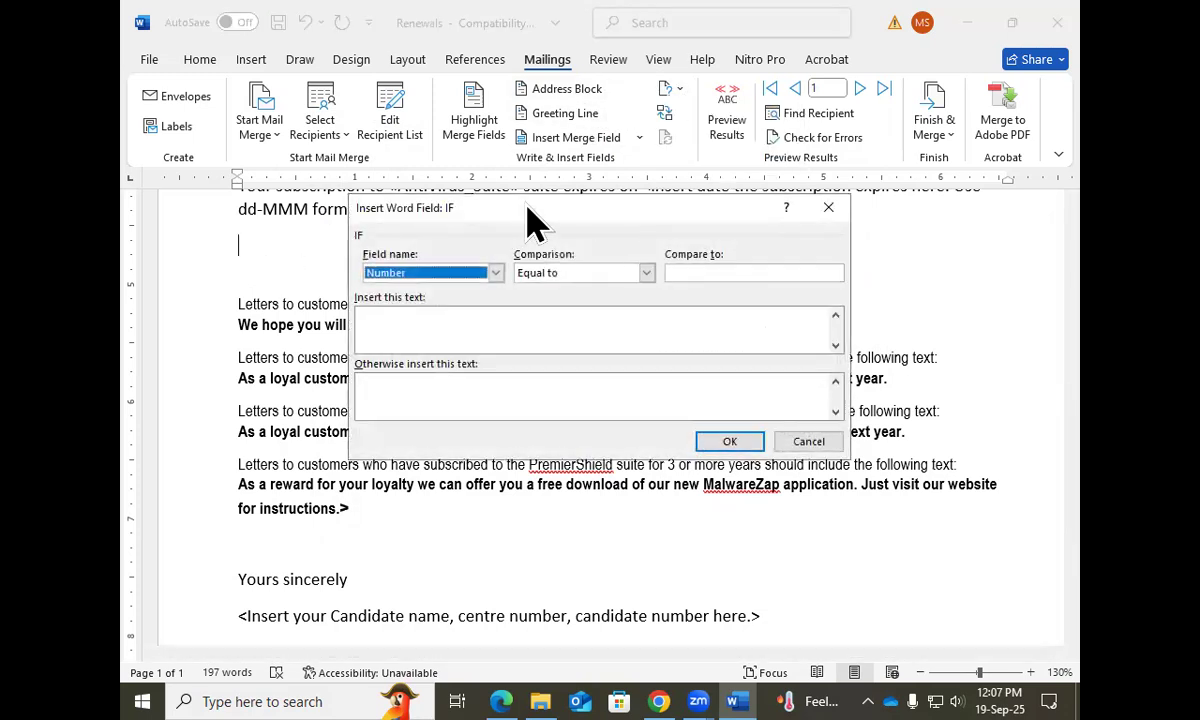
left_click_drag(522, 212, 522, 90)
left_click(614, 151)
left_click_drag(619, 195, 618, 211)
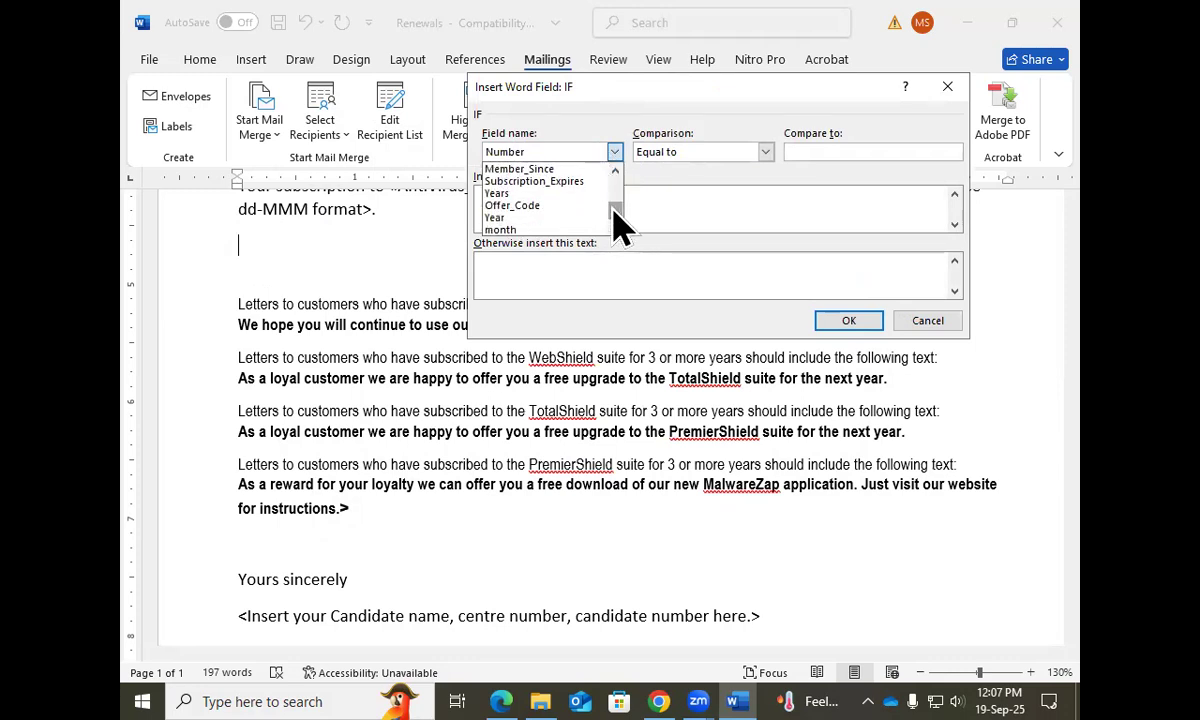
left_click(596, 206)
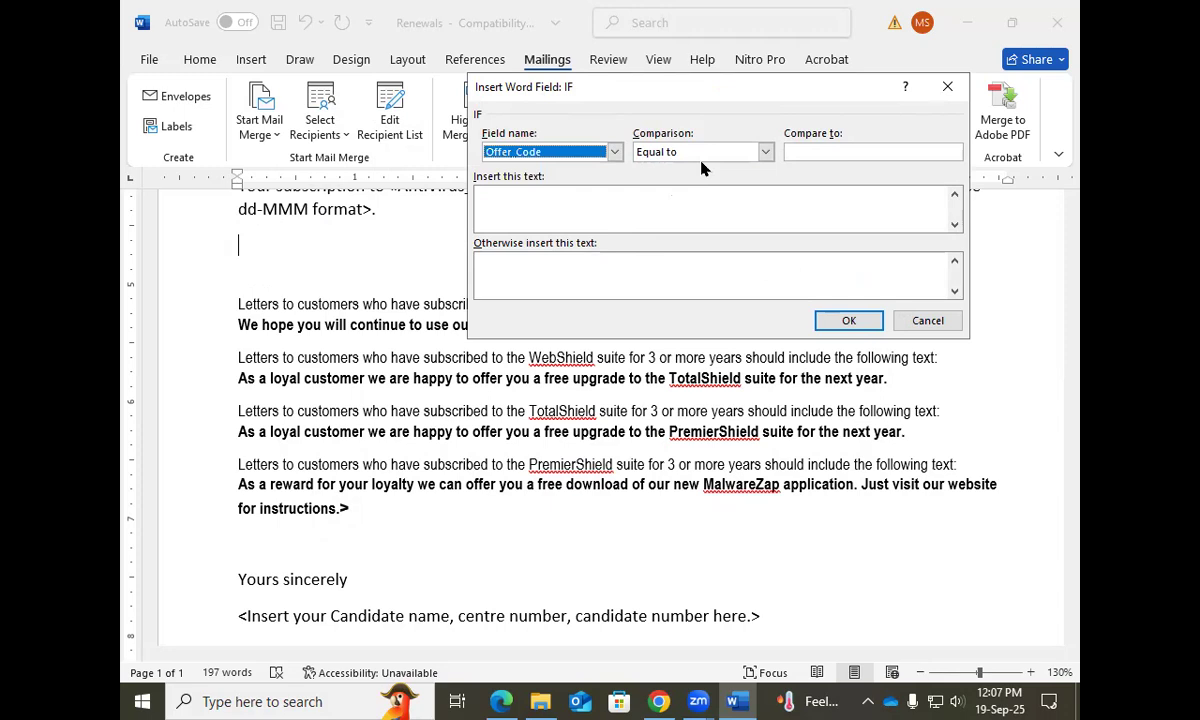
left_click(797, 152)
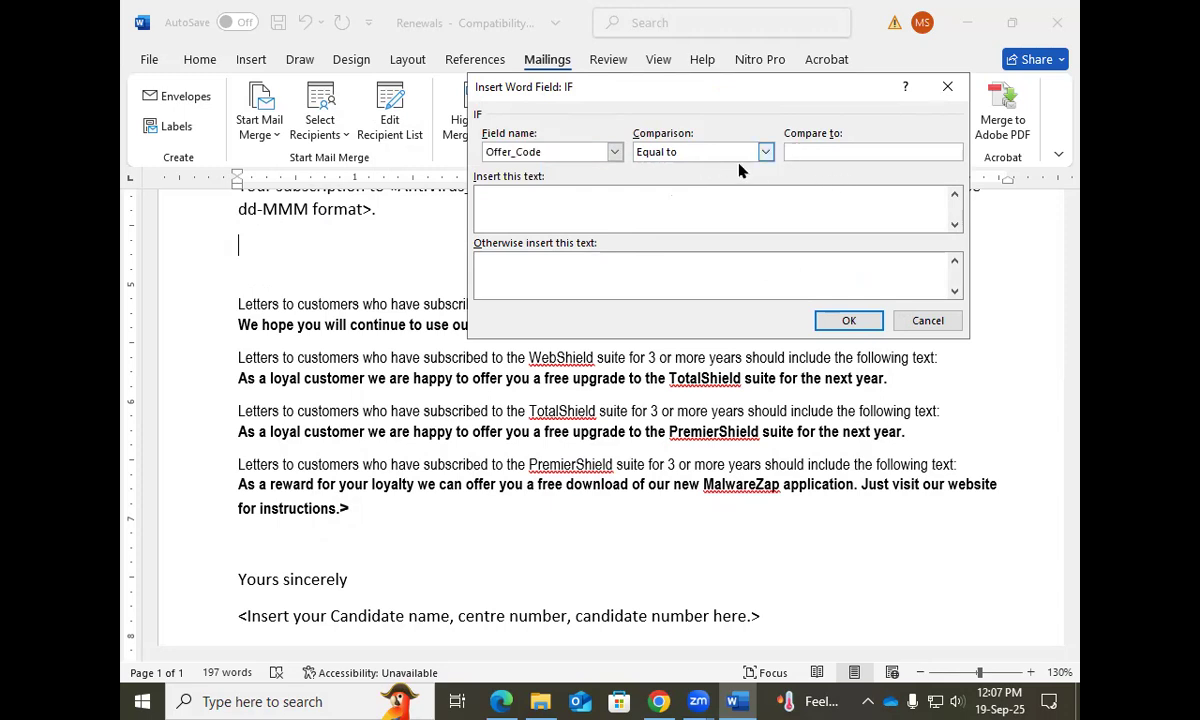
left_click(766, 153)
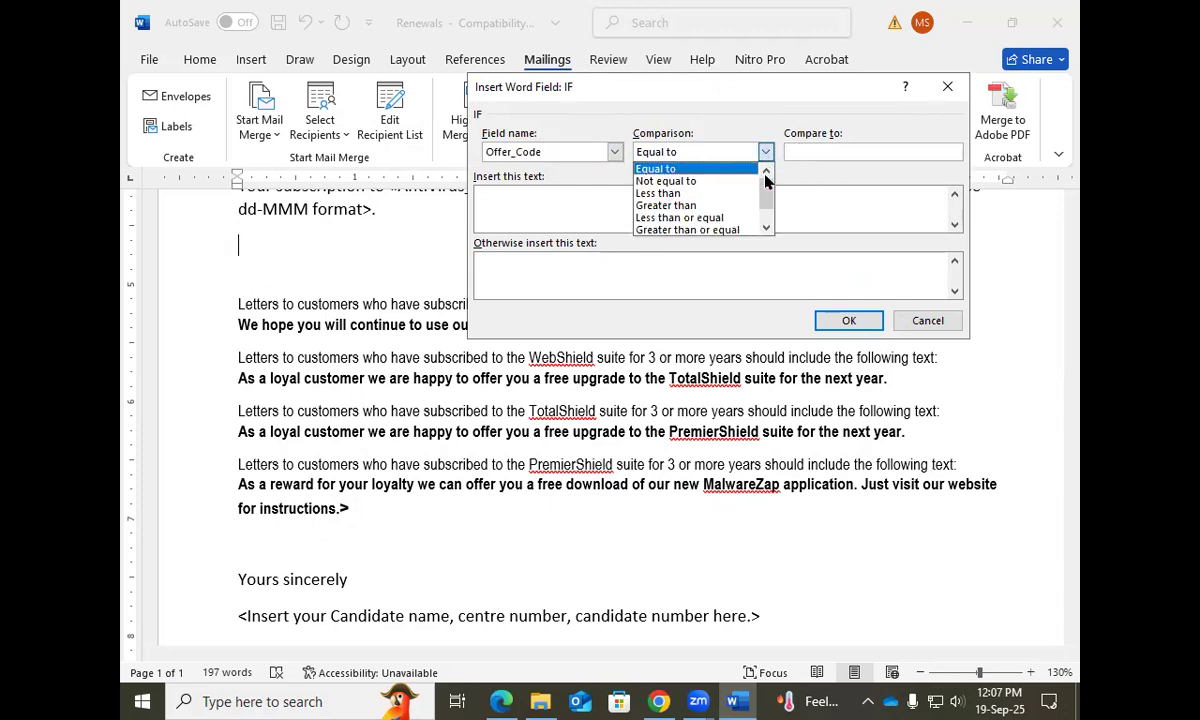
left_click_drag(764, 196, 768, 222)
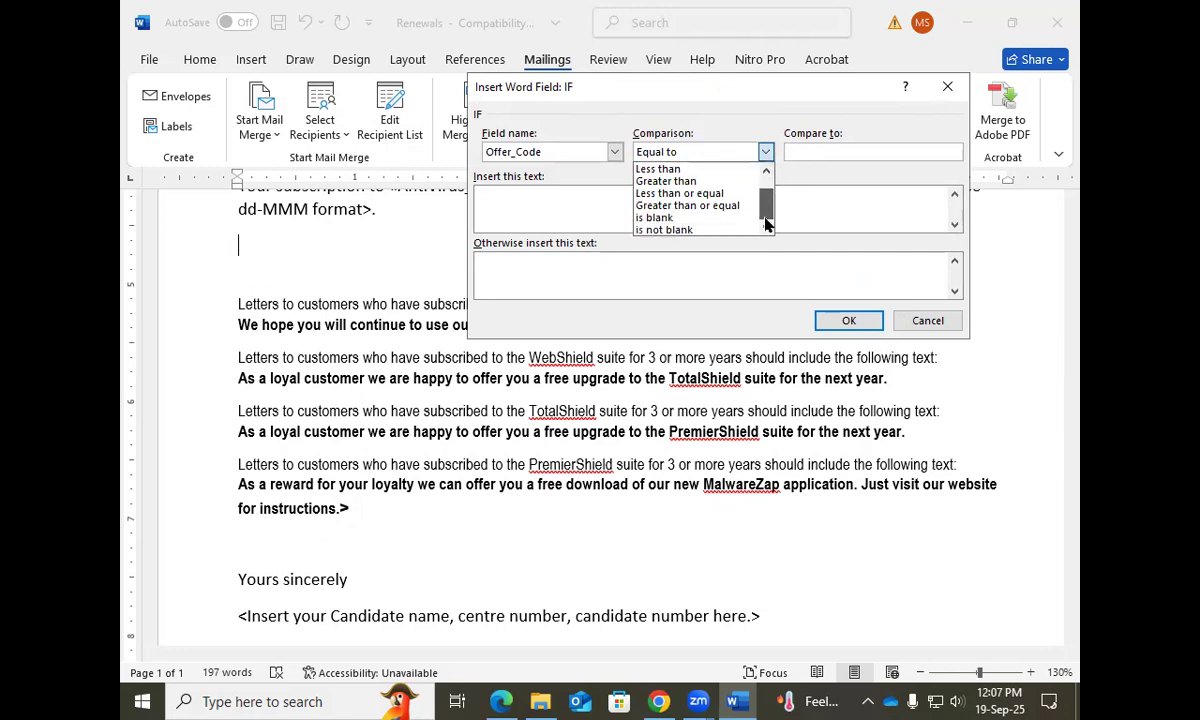
left_click(699, 214)
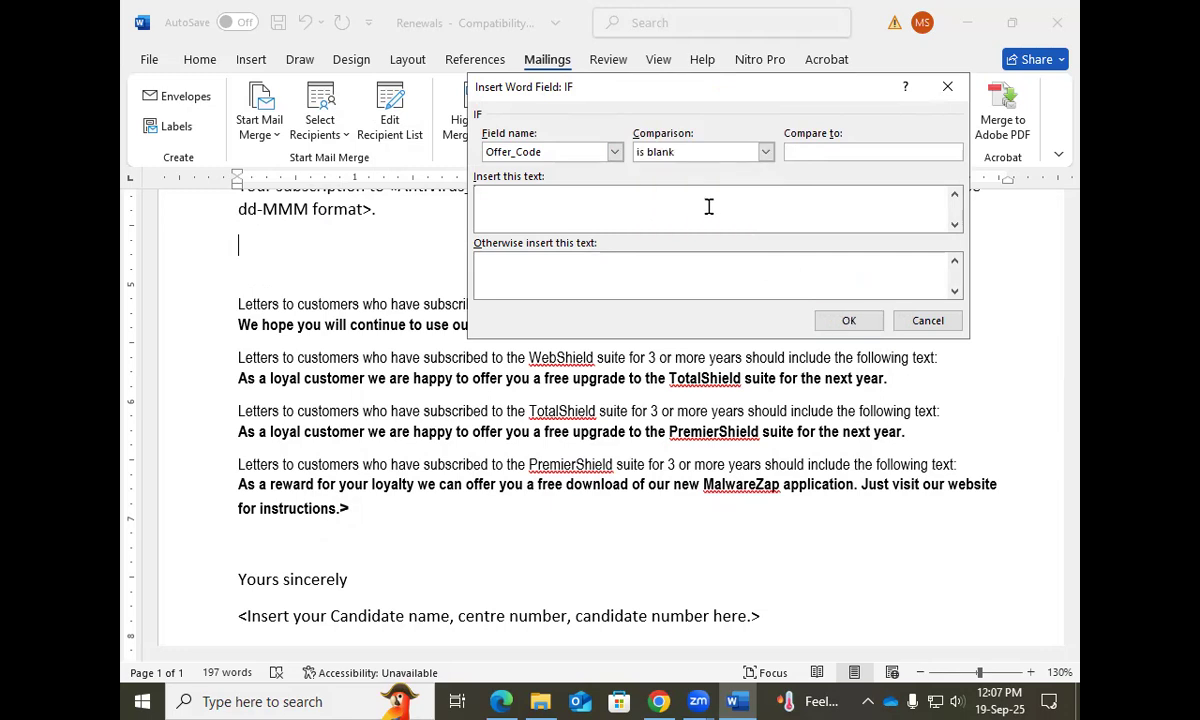
left_click(848, 320)
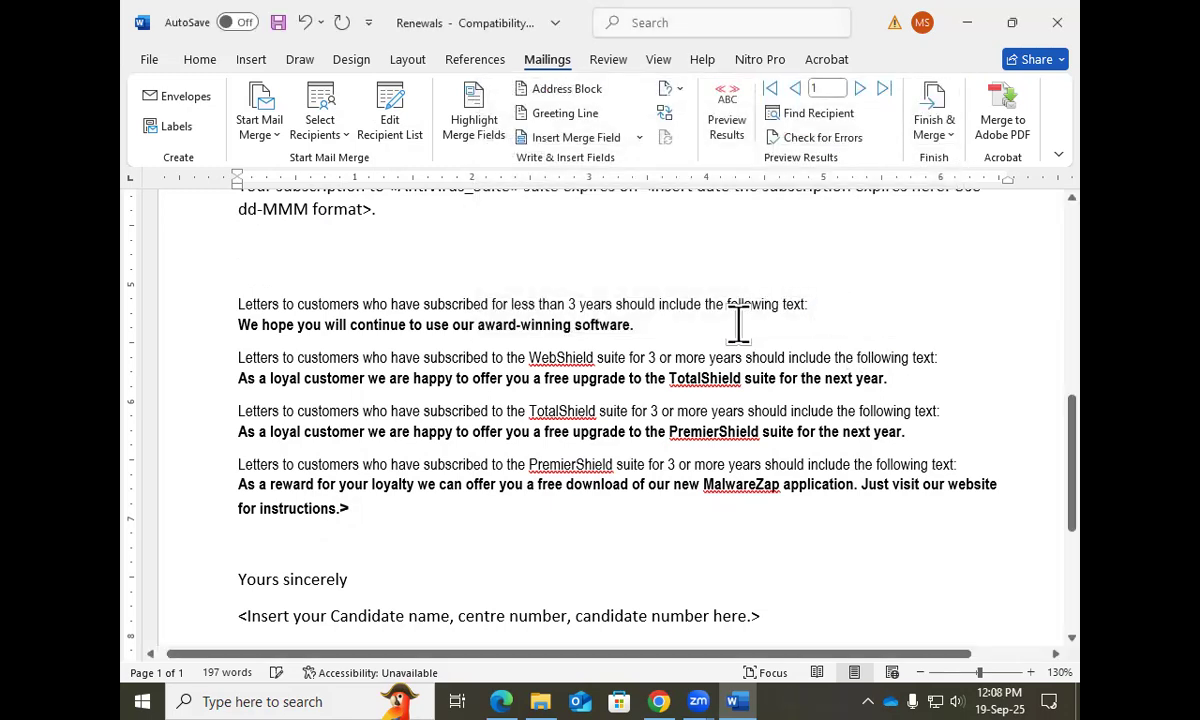
Show the field codes and copy "We hope you will continue to use our award-winning software" into the IF field's first pair of quotes.
key("alt+F9")
left_click(487, 247)
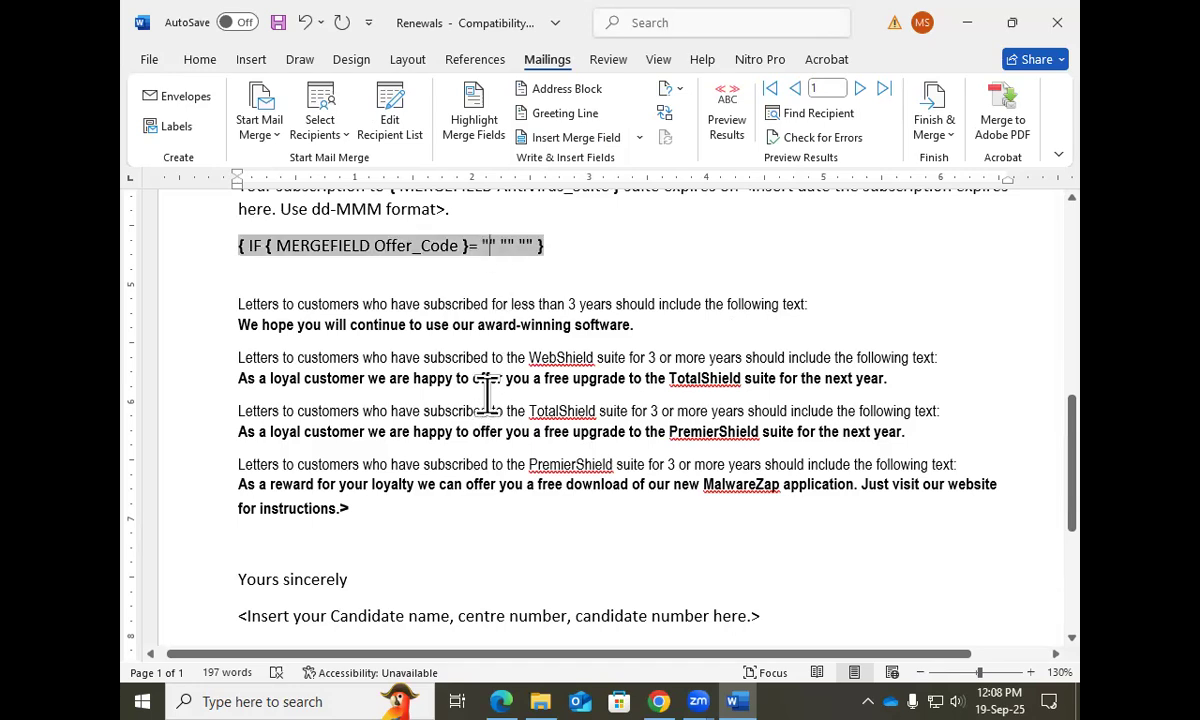
left_click_drag(630, 326, 455, 340)
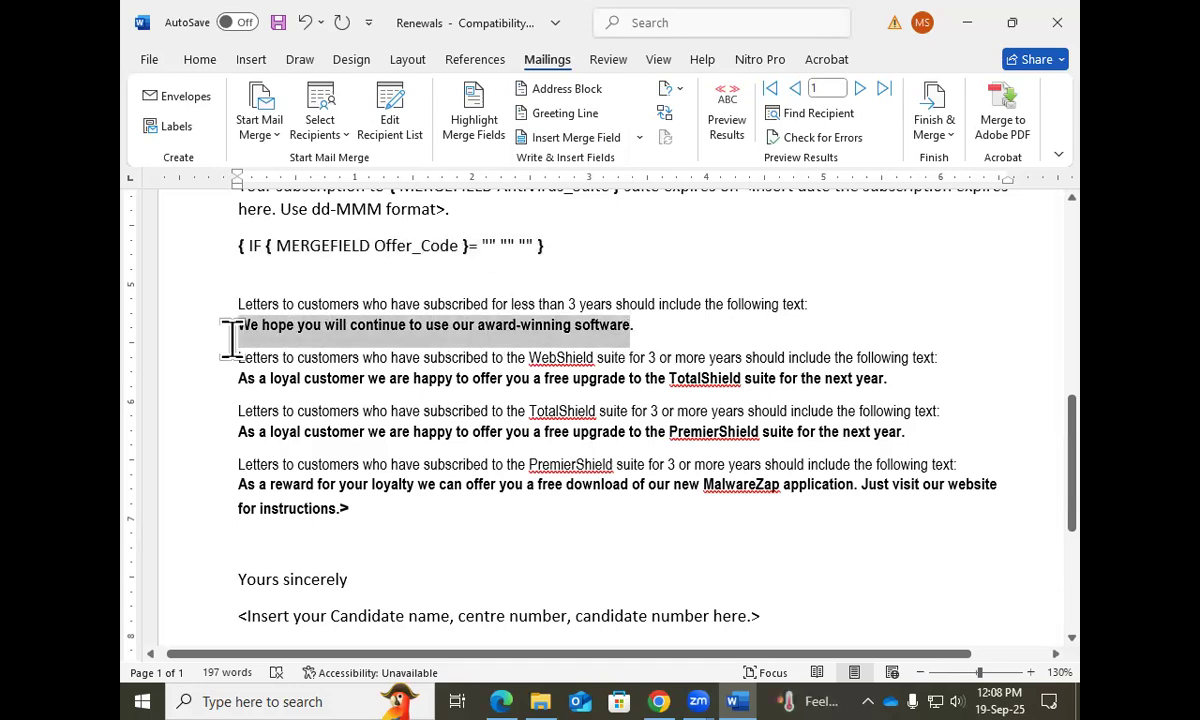
left_click(453, 247)
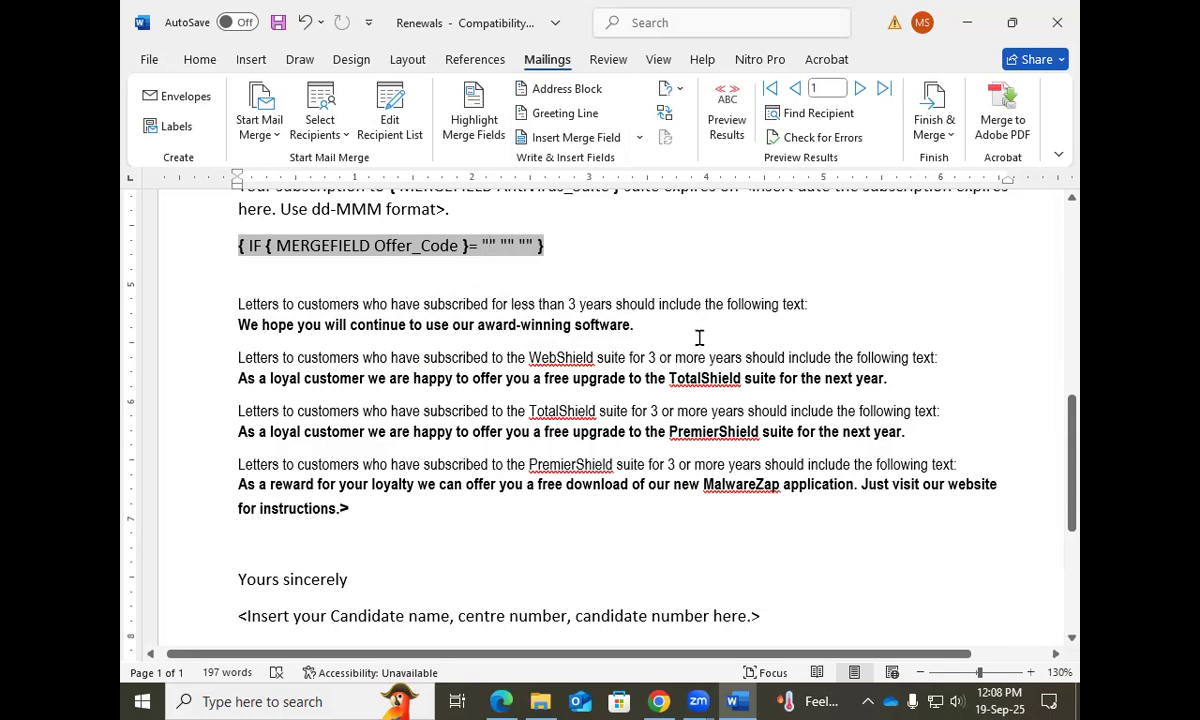
type("We hope you will continue to use our award-winning software")
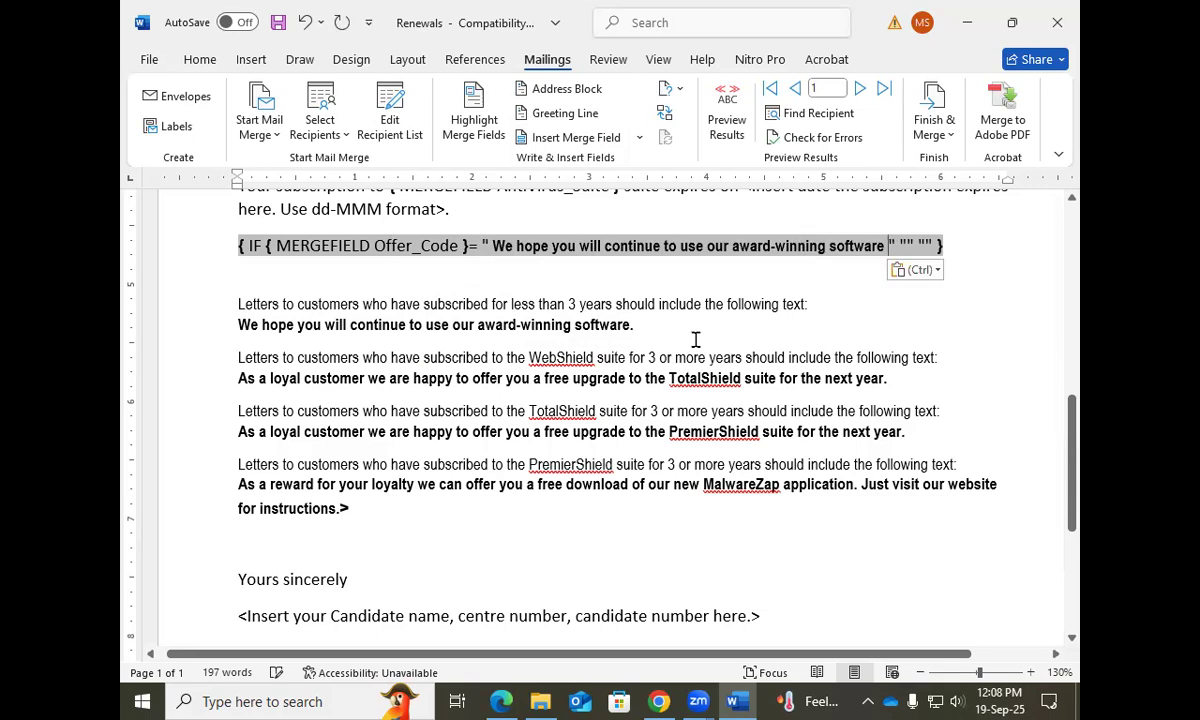
left_click(906, 245)
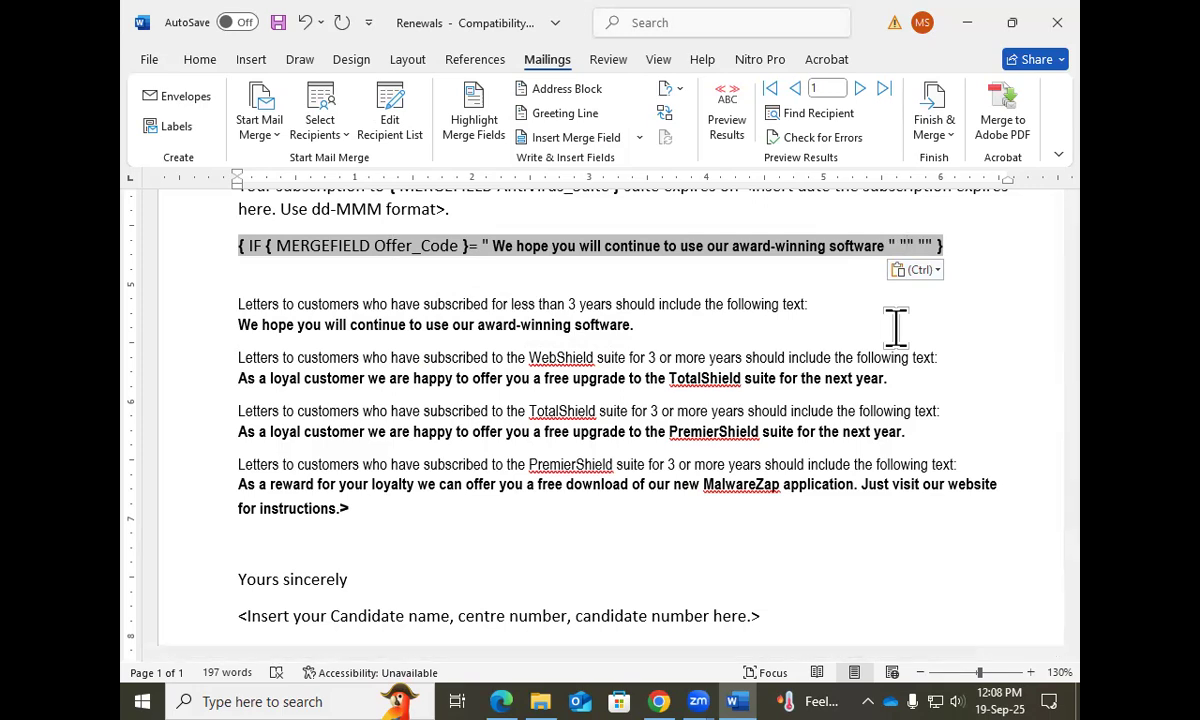
Undo the last paste and put "We hope you will continue to use our award-winning software" into the IF field's second pair of quotes.
key("ctrl+z")
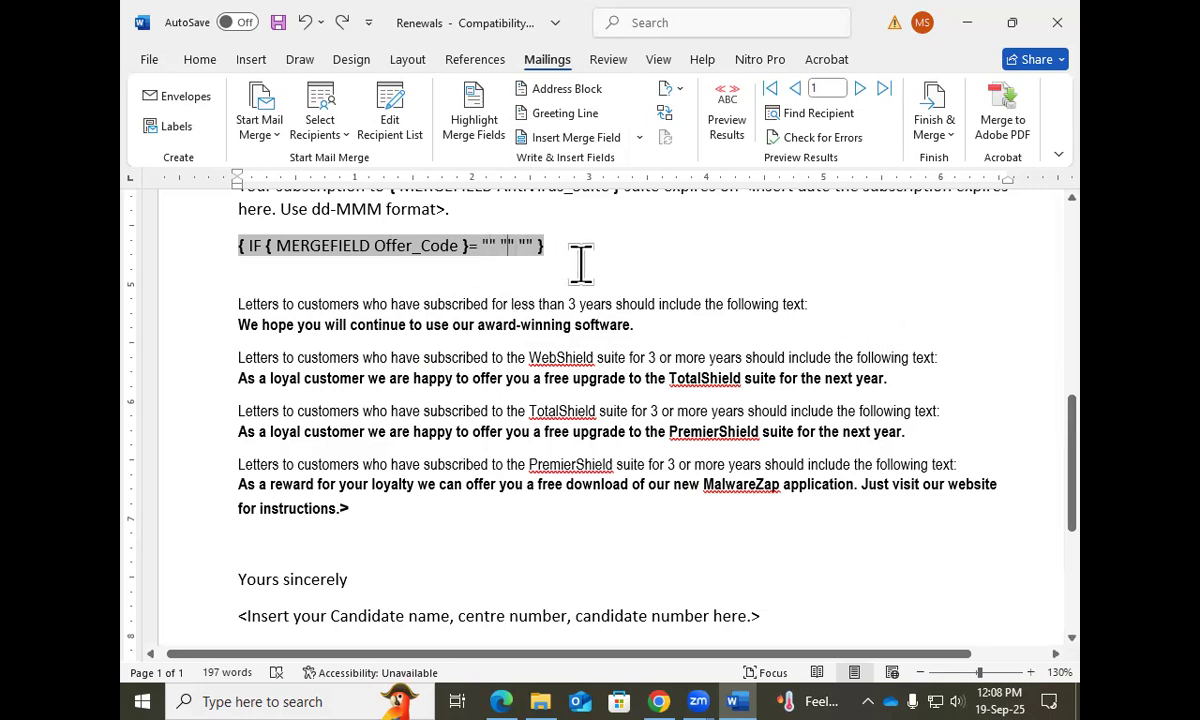
type("We hope you will continue to use our award-winning software")
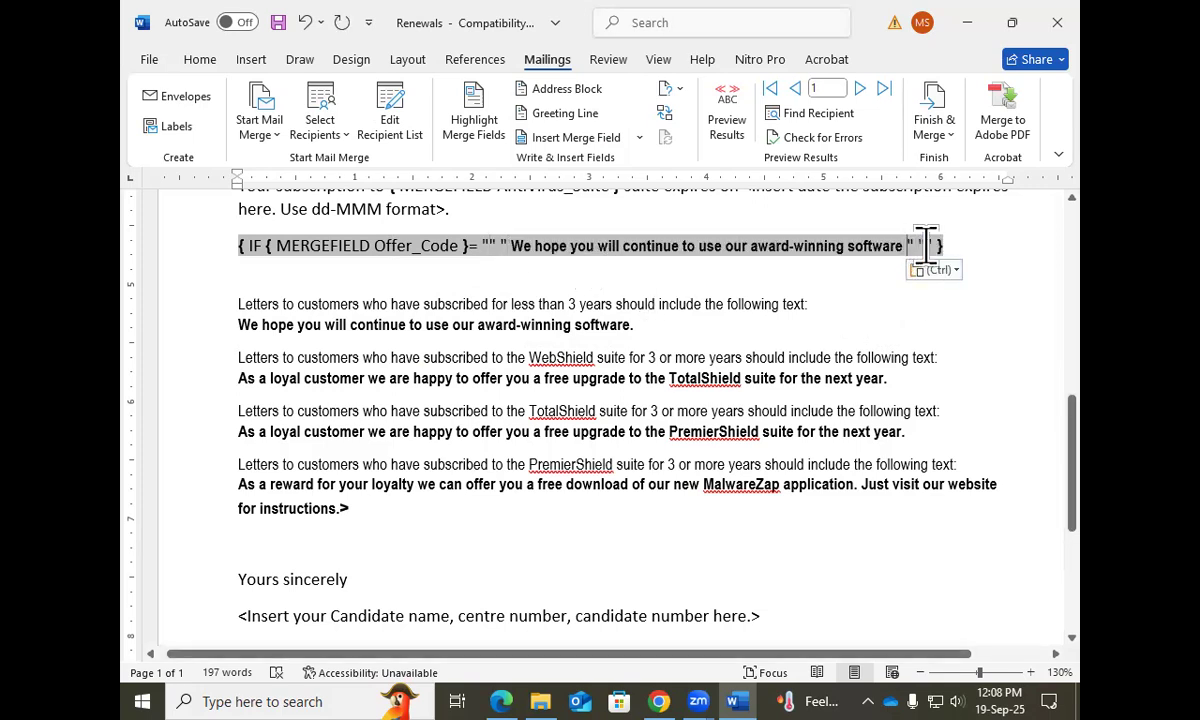
left_click(677, 90)
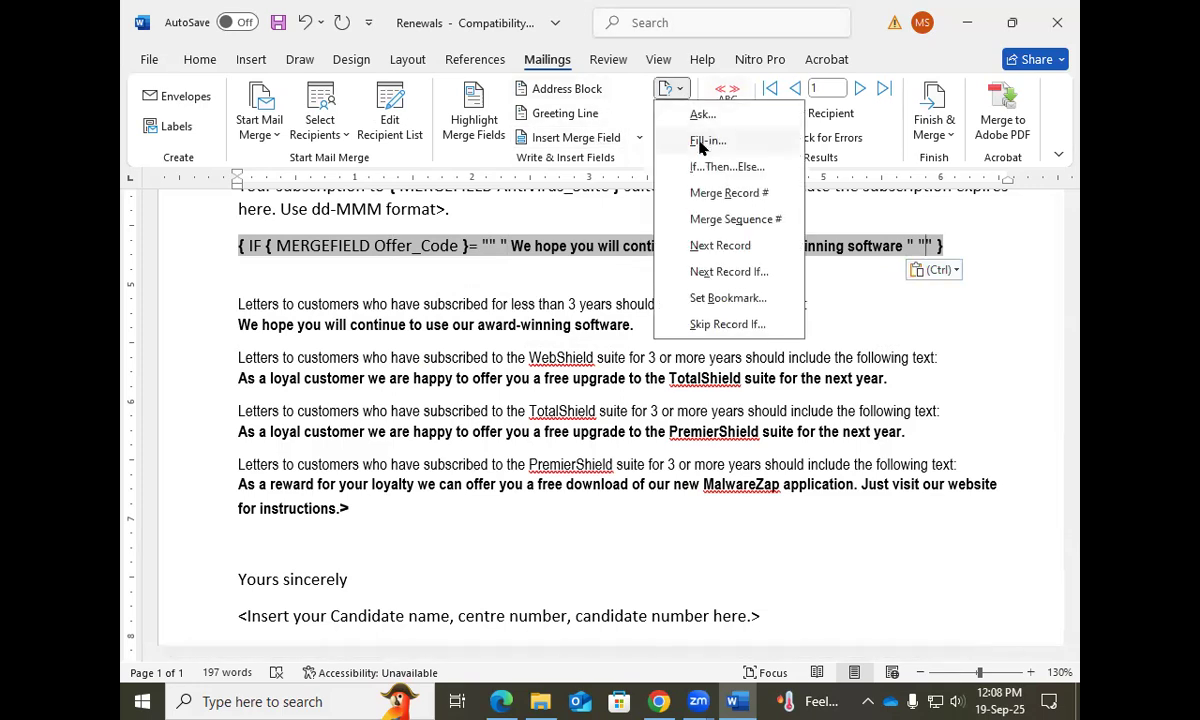
left_click(700, 141)
left_click(706, 221)
Start an IF rule directly after the subscription sentence, testing whether Offer_Code is equal to W3.
left_click(677, 90)
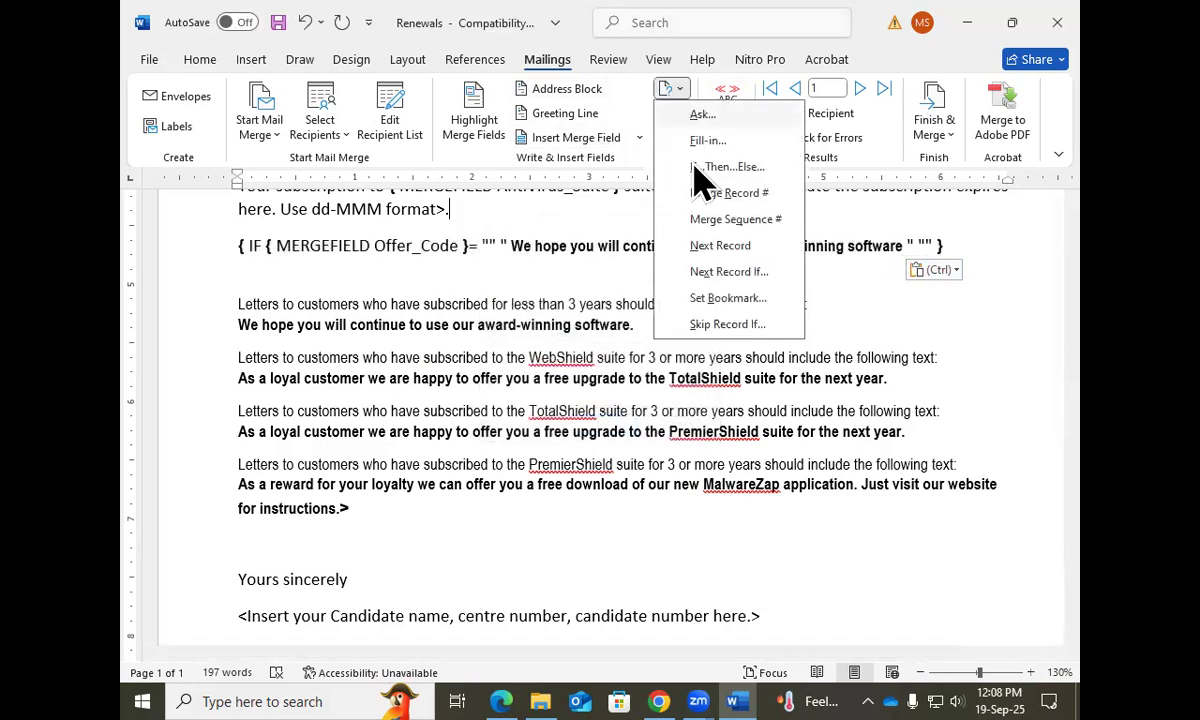
left_click(700, 166)
left_click(614, 152)
left_click_drag(615, 186, 615, 218)
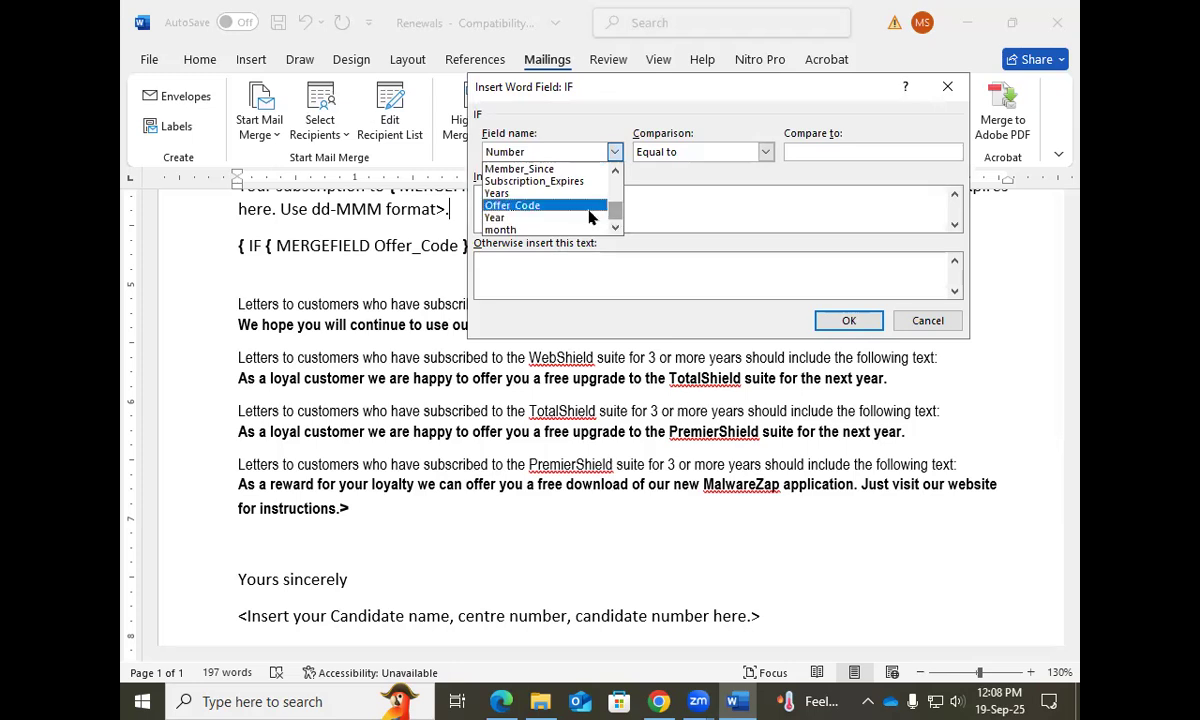
left_click(590, 206)
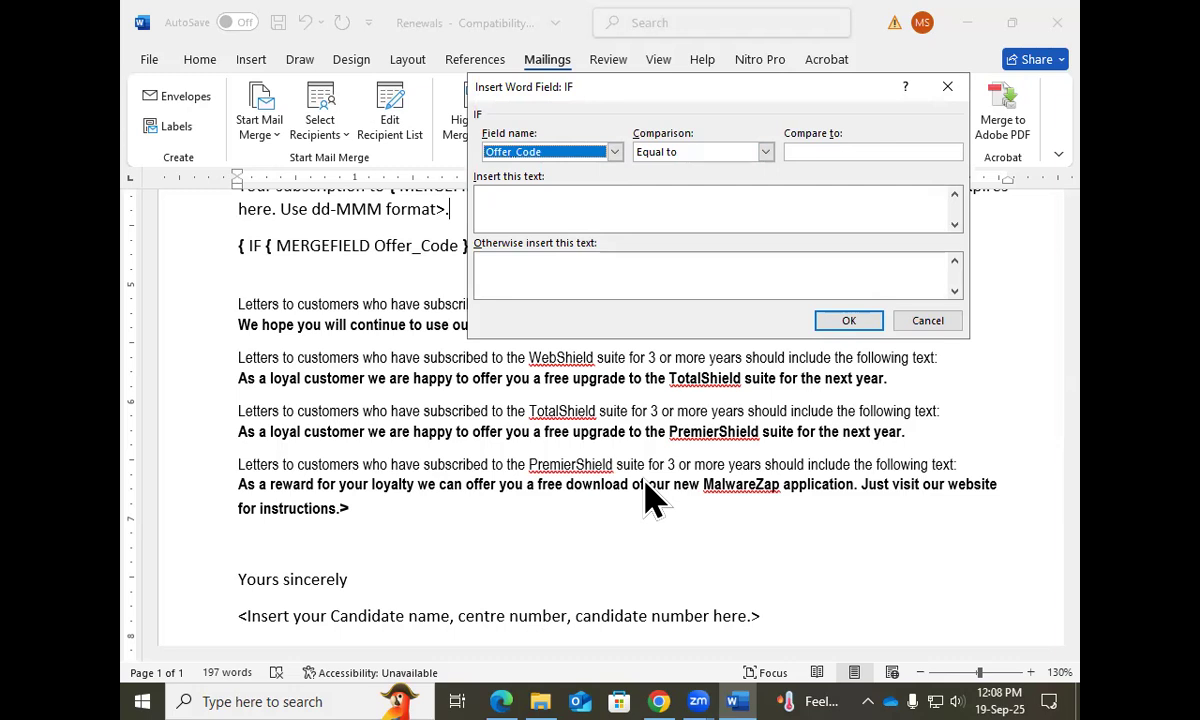
left_click(818, 152)
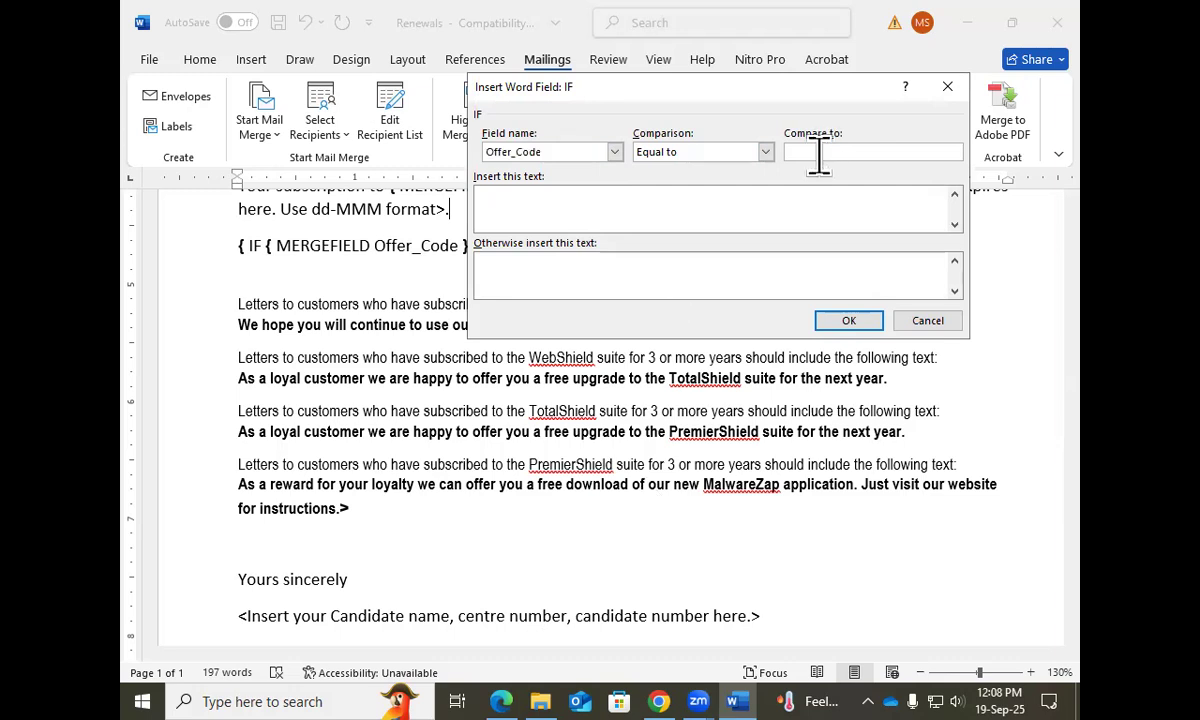
type("W3")
left_click(693, 219)
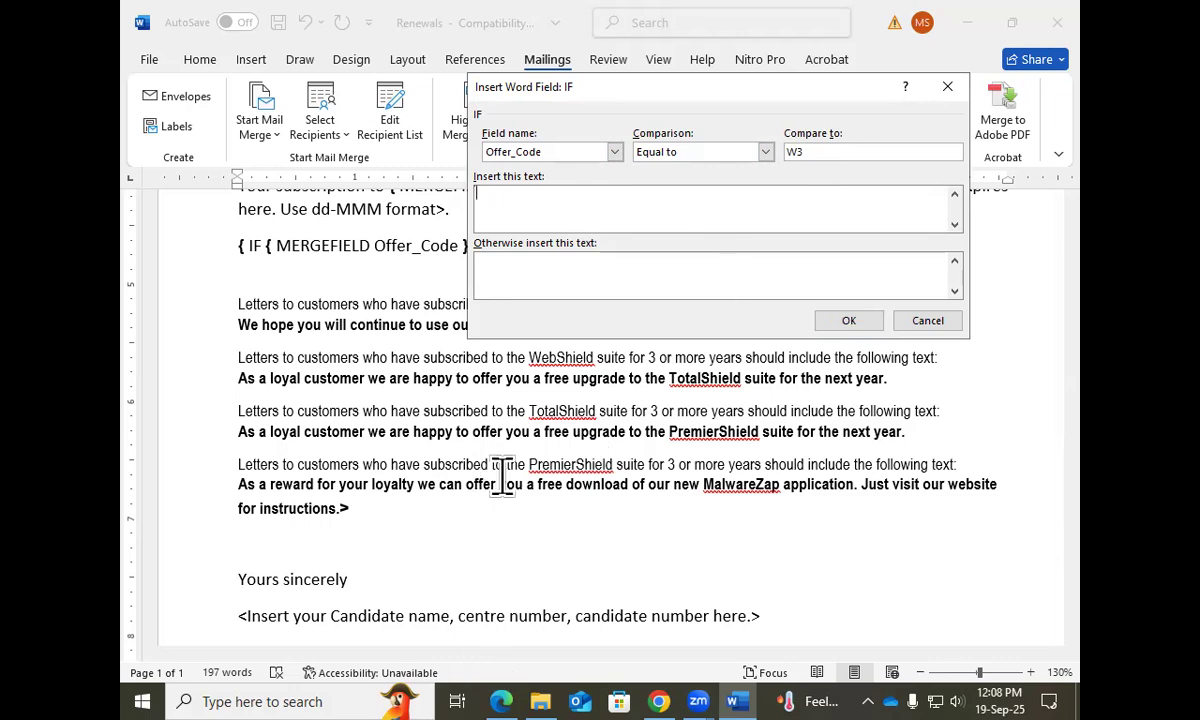
Copy the TotalShield free-upgrade sentence from the exam paper PDF as the W3 rule's true text and insert the rule.
key("alt+Tab")
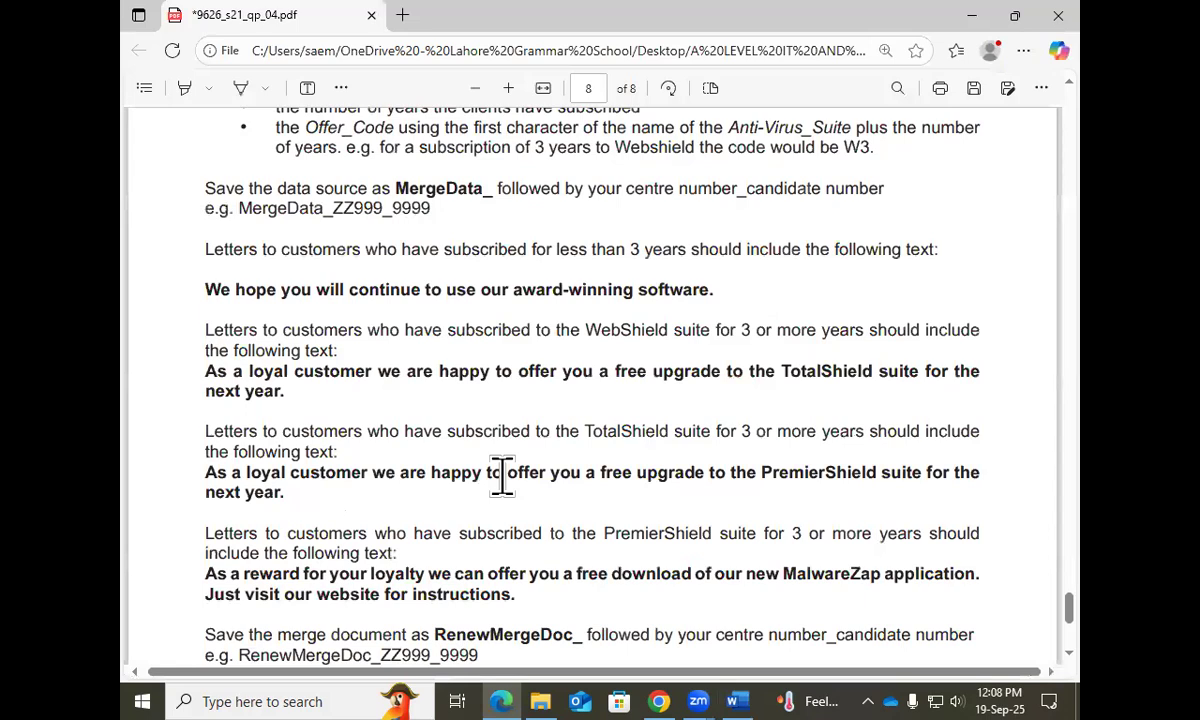
scroll(502, 478, "down", 2)
scroll(507, 476, "up", 1)
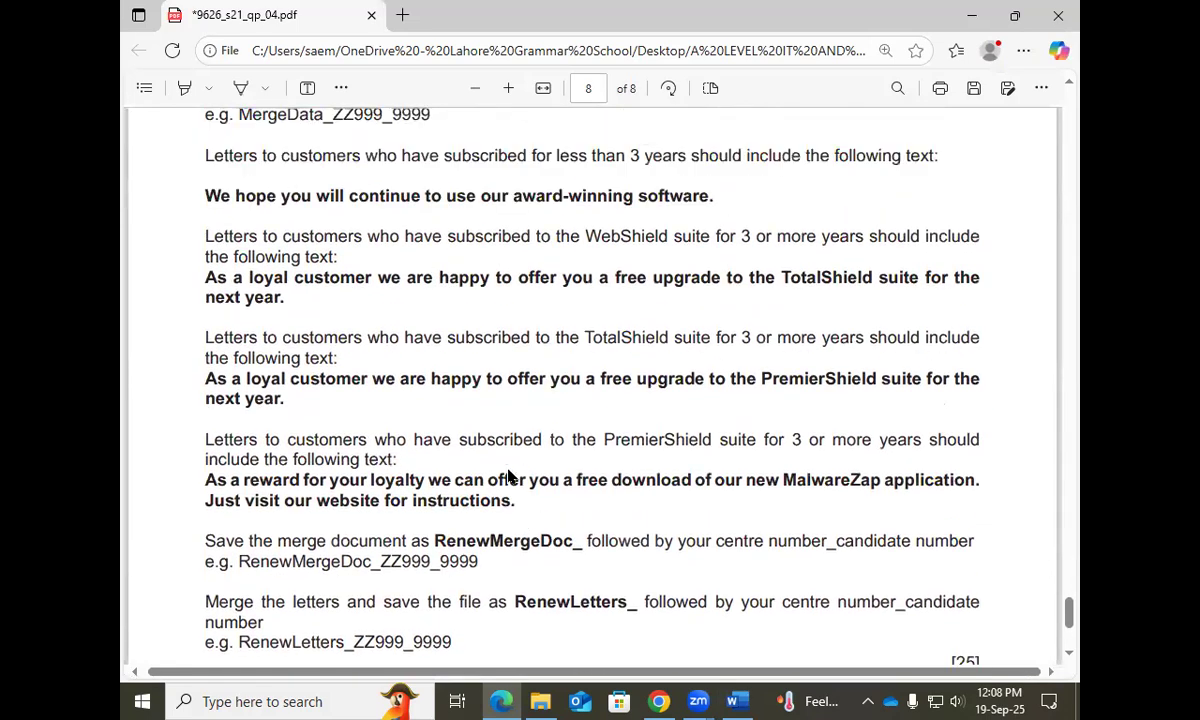
left_click_drag(286, 300, 175, 292)
key("ctrl+c")
key("alt+Tab")
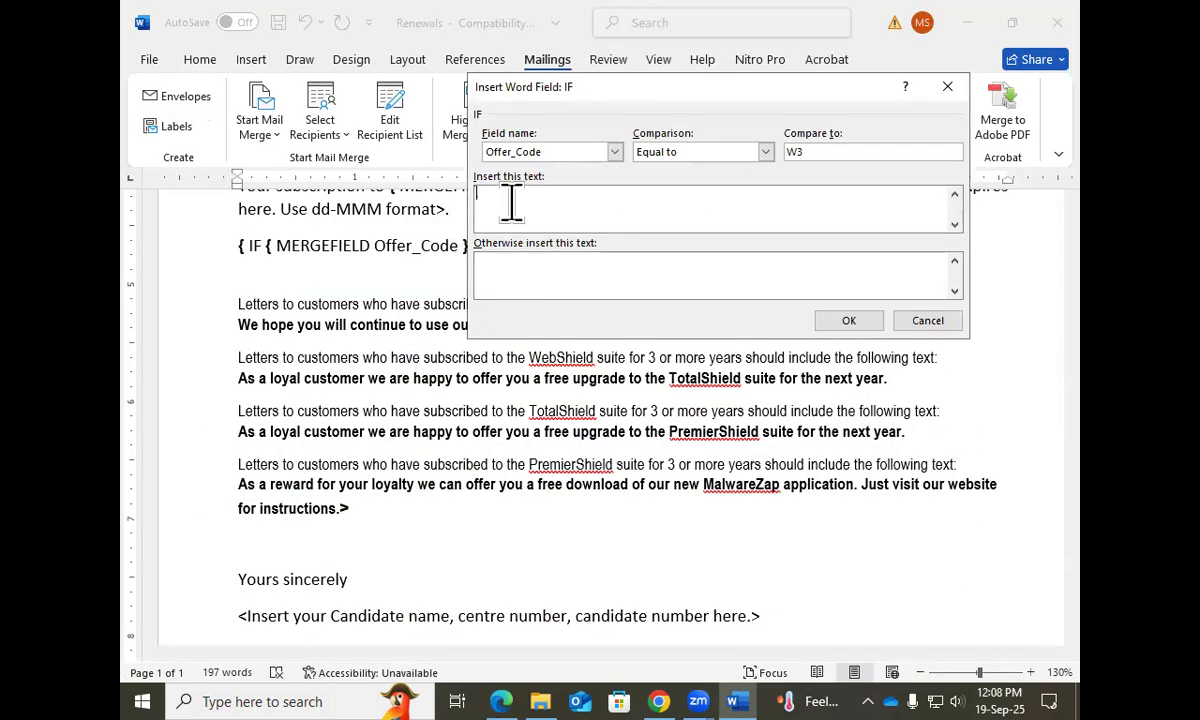
key("ctrl+v")
left_click(840, 320)
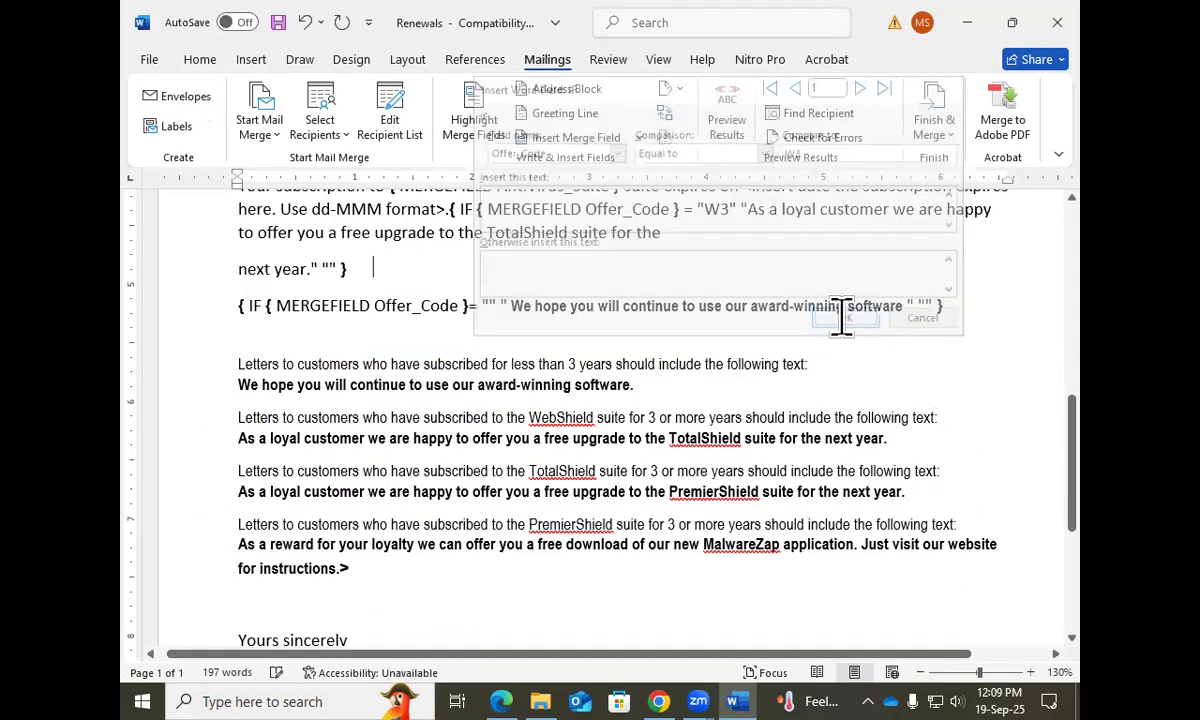
Remove the paragraph break before "next year." inside the W3 IF field.
triple_click(333, 262)
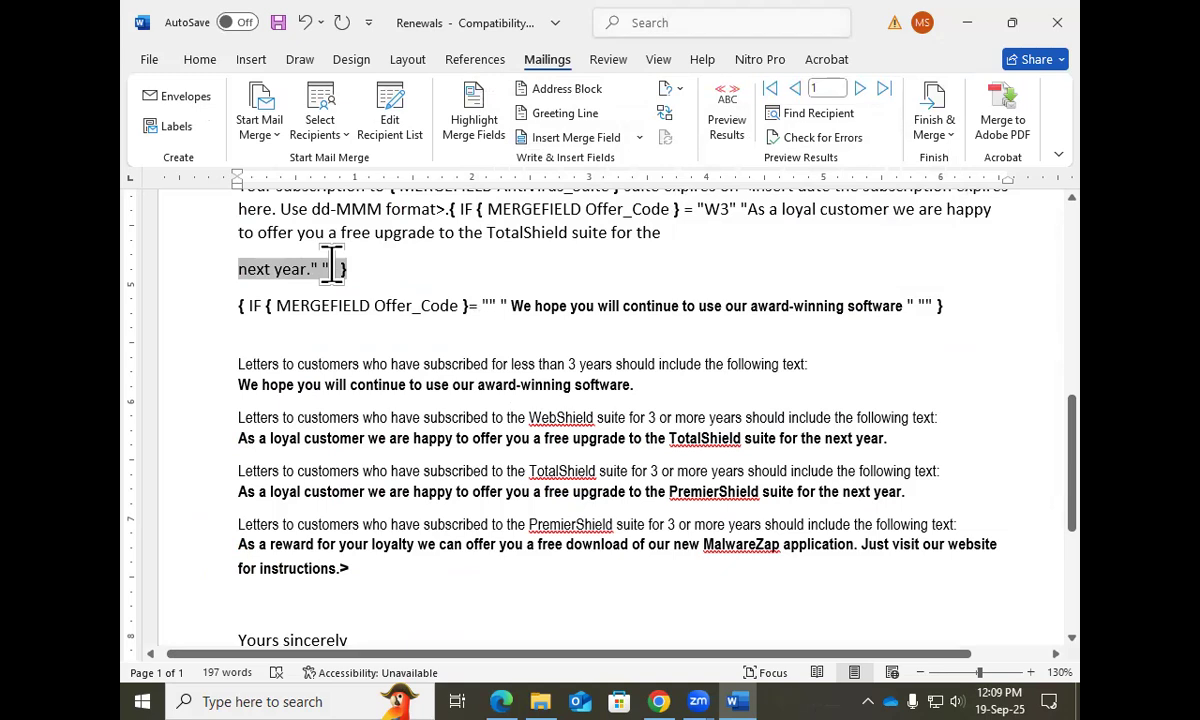
left_click(727, 240)
key("Delete")
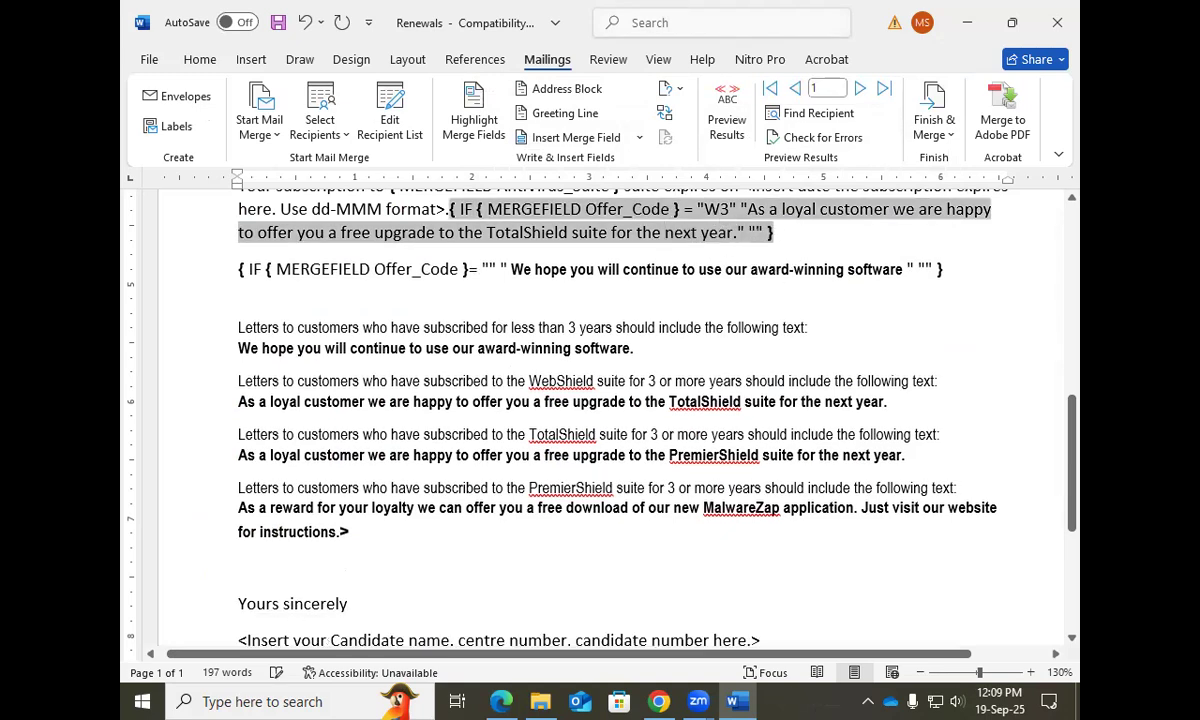
Start another IF rule after the W3 field, testing whether Offer_Code is equal to T3.
left_click(668, 90)
left_click(705, 166)
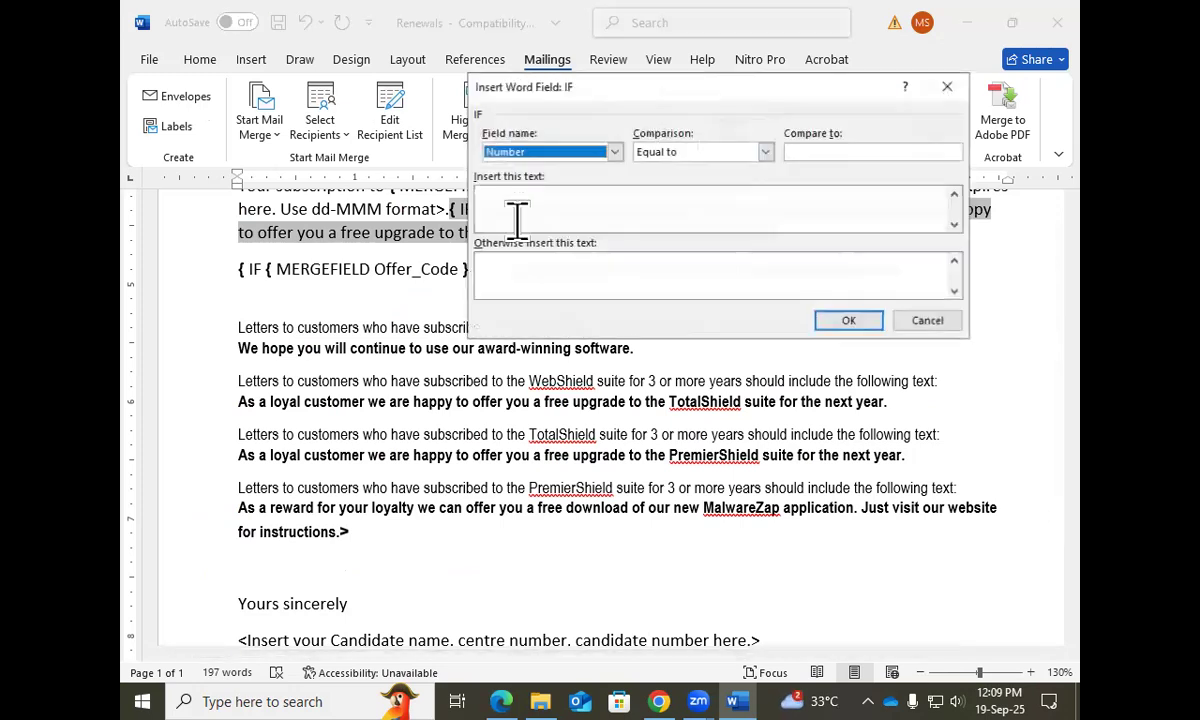
left_click(614, 152)
scroll(577, 209, "down", 3)
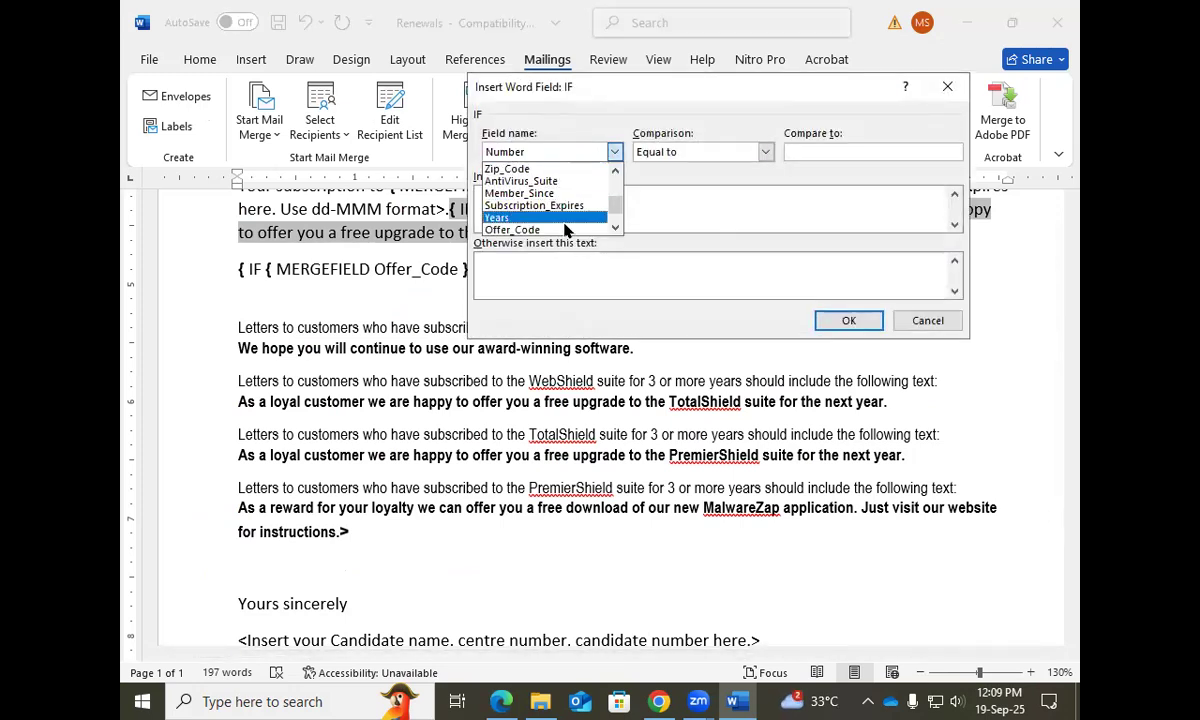
left_click(540, 229)
left_click(818, 152)
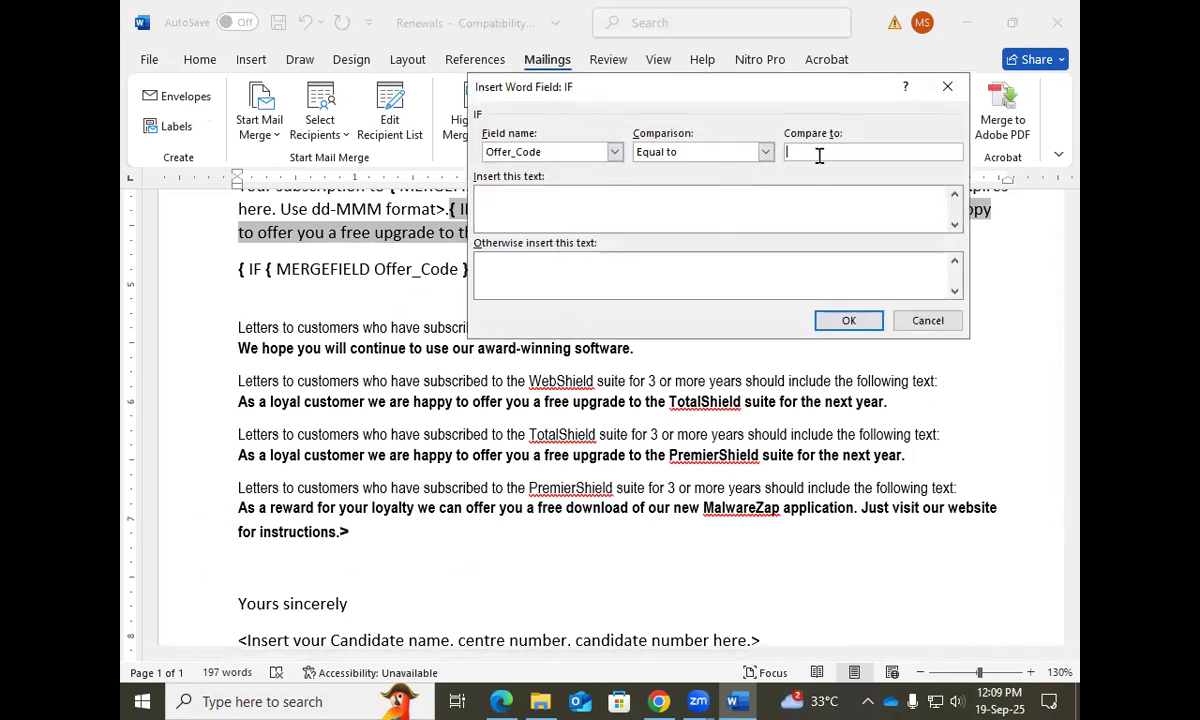
key("alt+Tab")
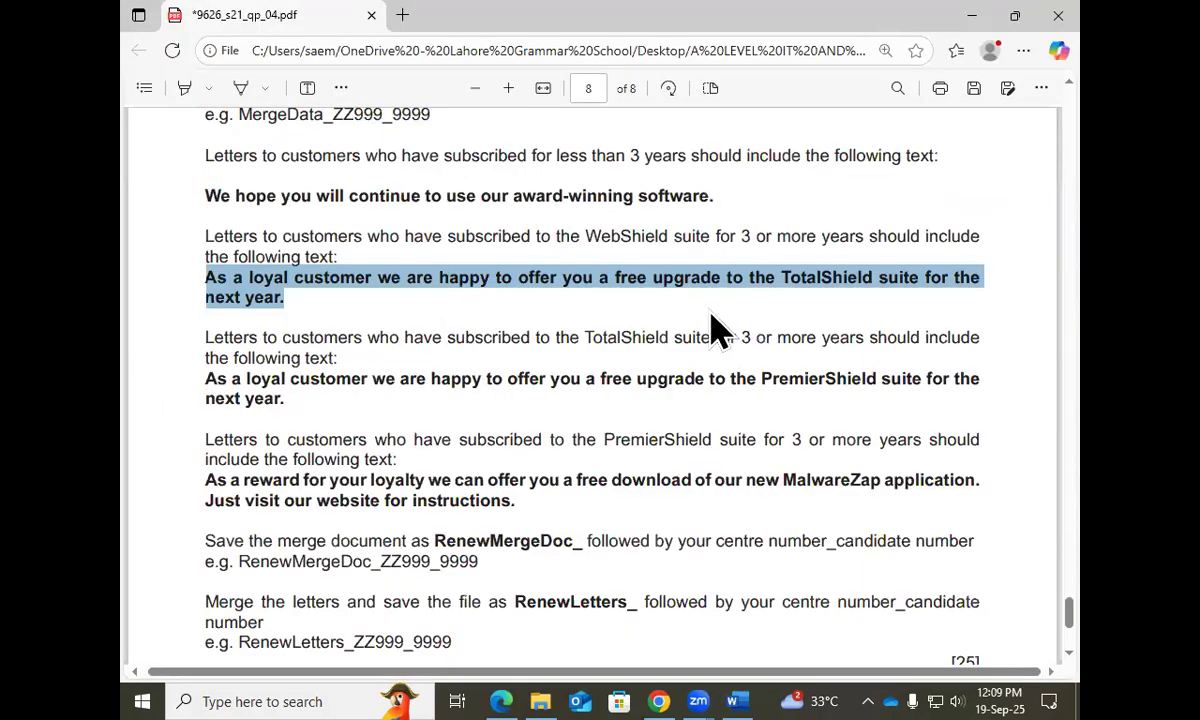
key("alt+Tab")
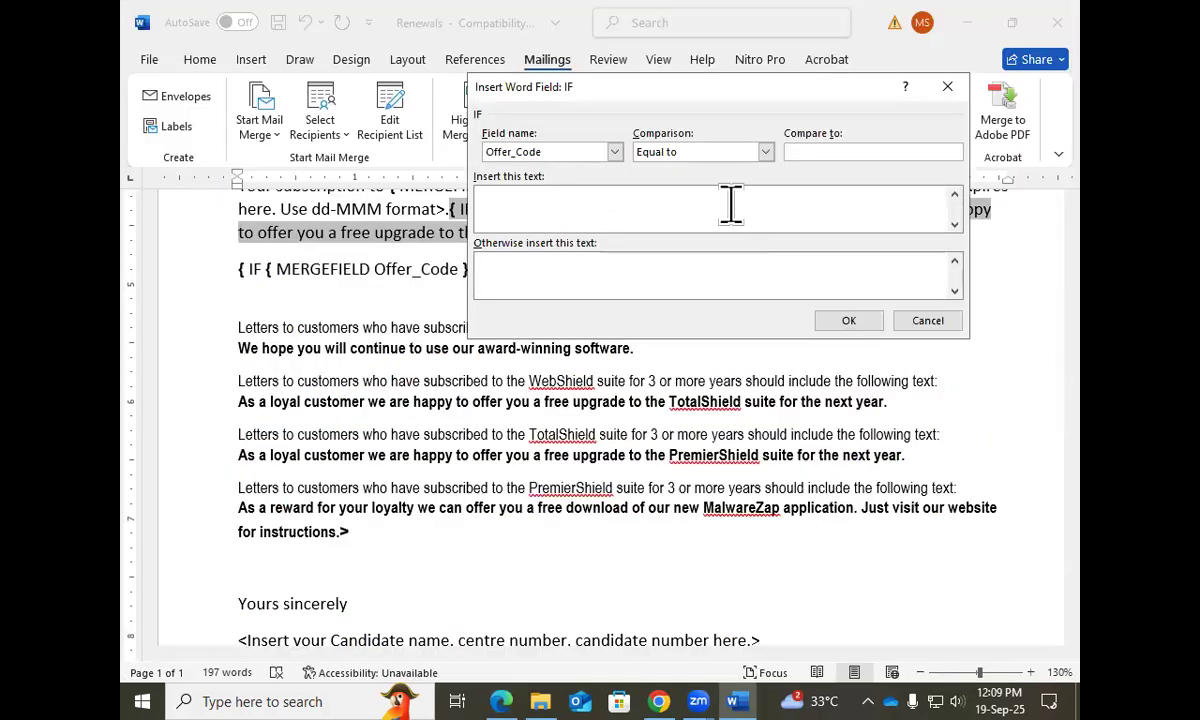
left_click(765, 152)
left_click(803, 151)
left_click(803, 151)
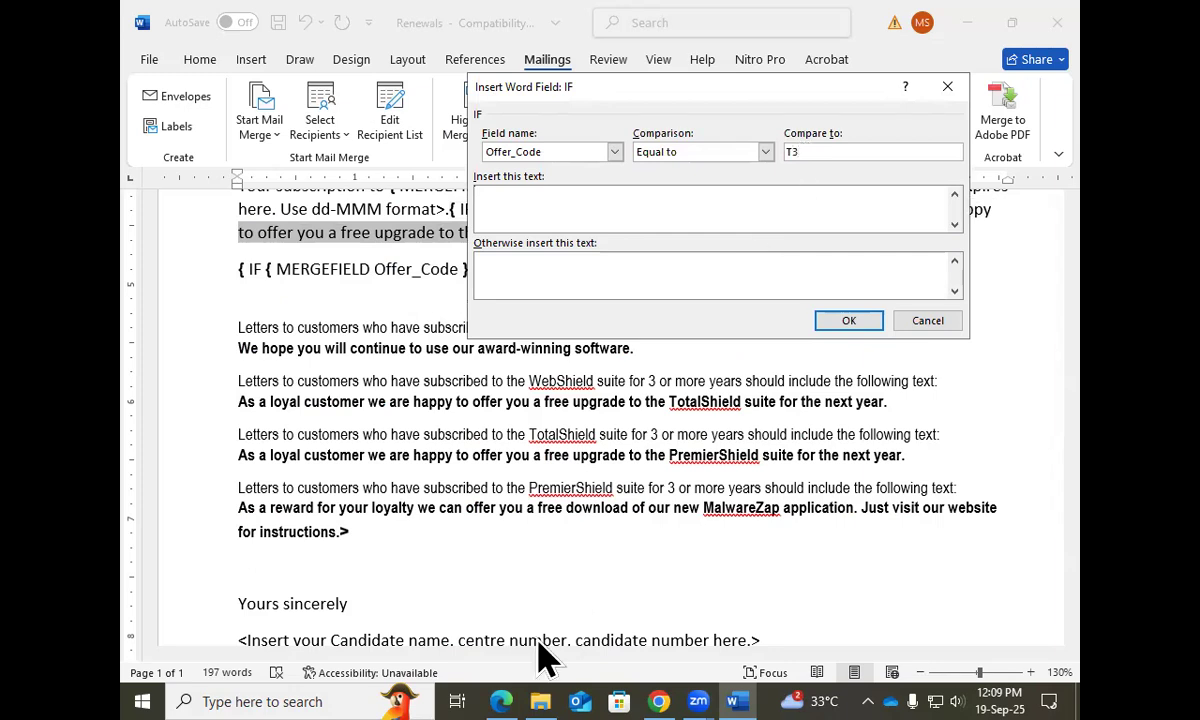
Copy the PremierShield free-upgrade sentence from the PDF as the T3 rule's true text and join its broken line before "next year".
key("alt+Tab")
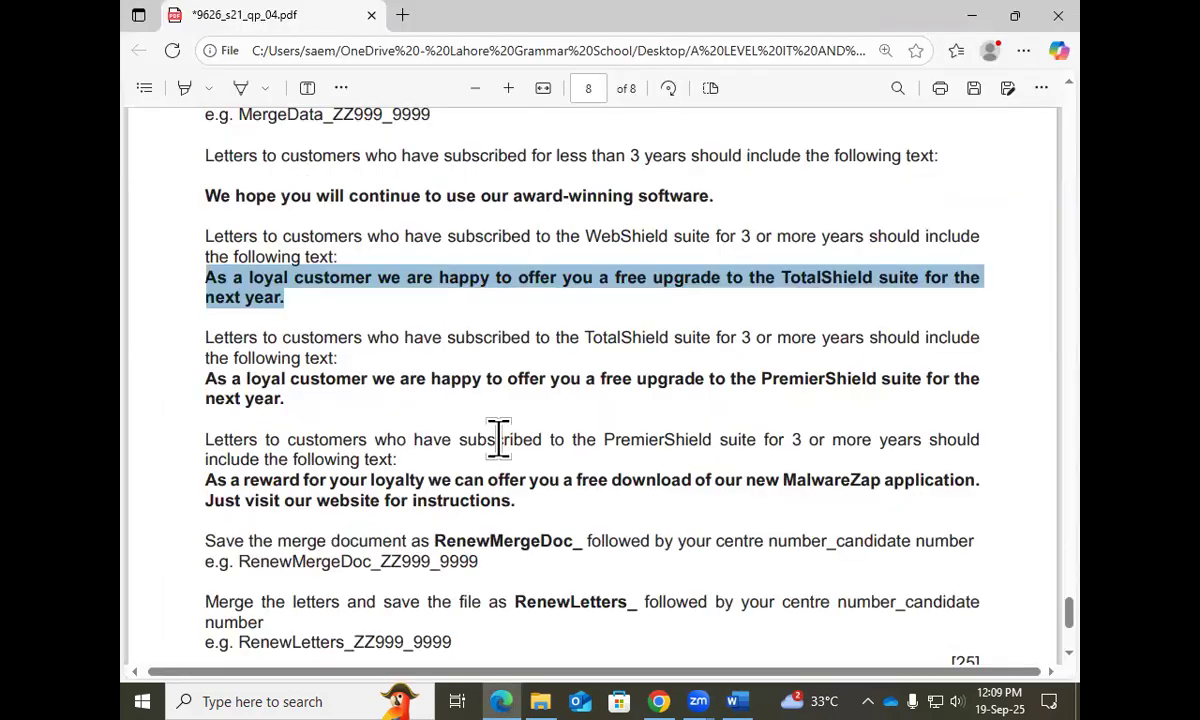
left_click_drag(241, 375, 285, 400)
key("ctrl+c")
left_click(295, 407)
left_click(205, 385)
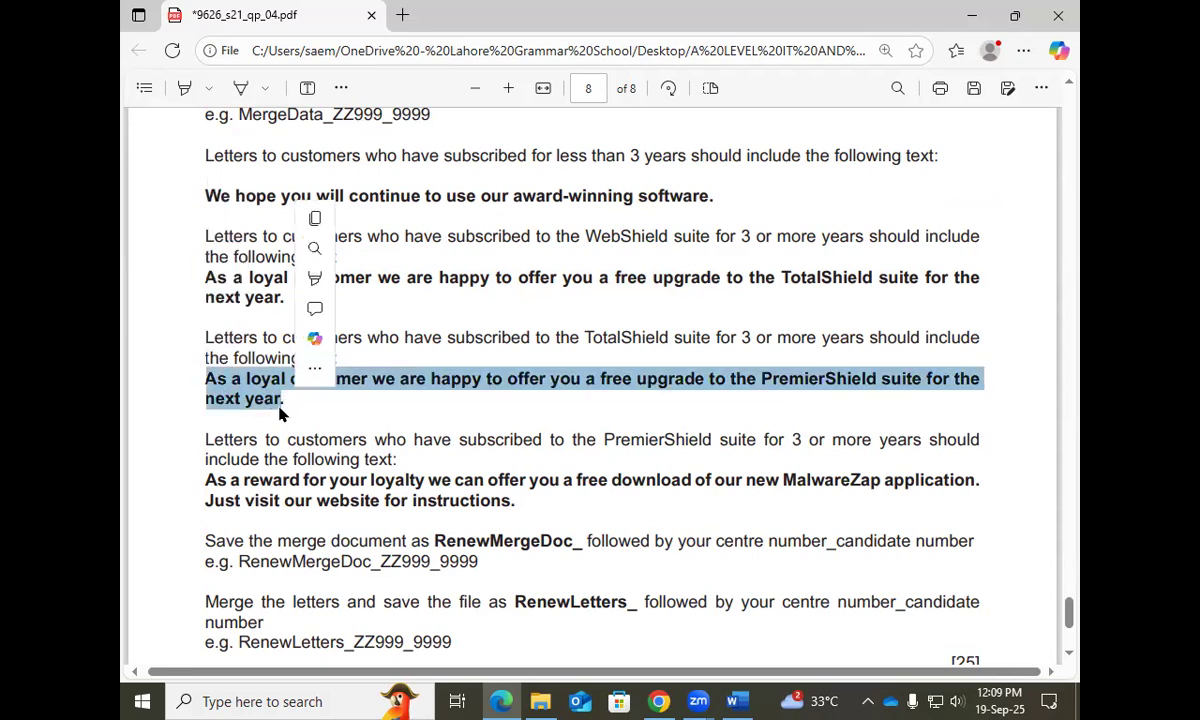
key("alt+Tab")
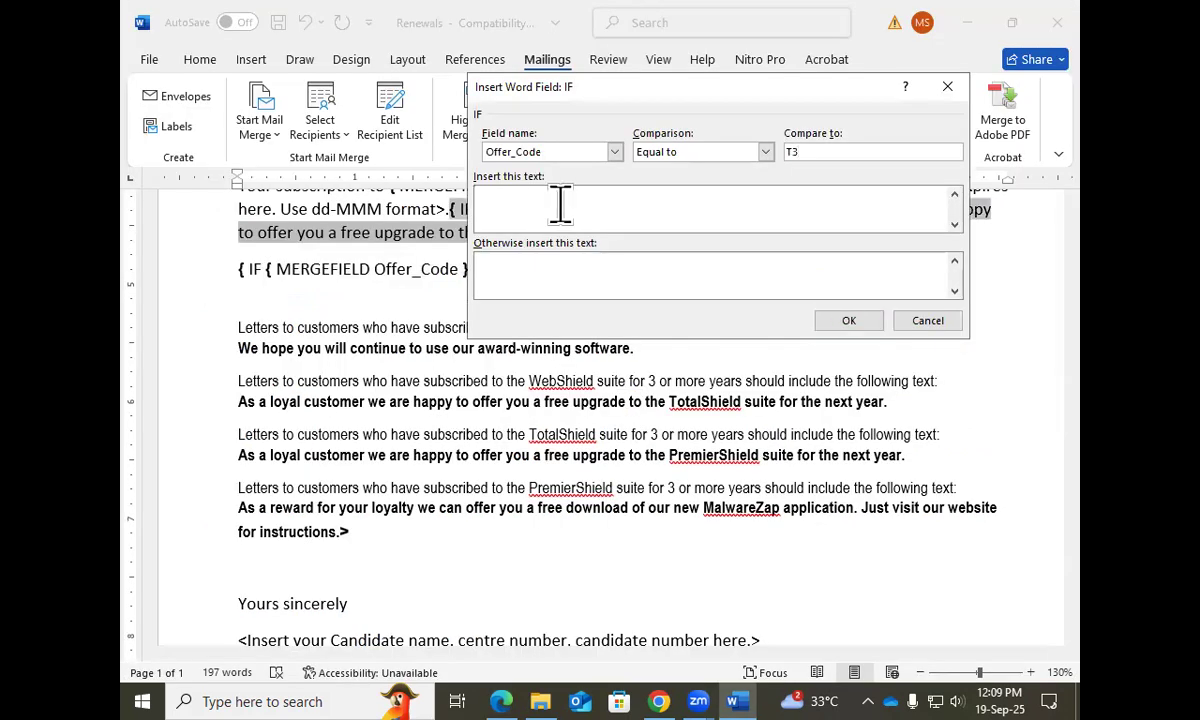
left_click(560, 205)
key("ctrl+v")
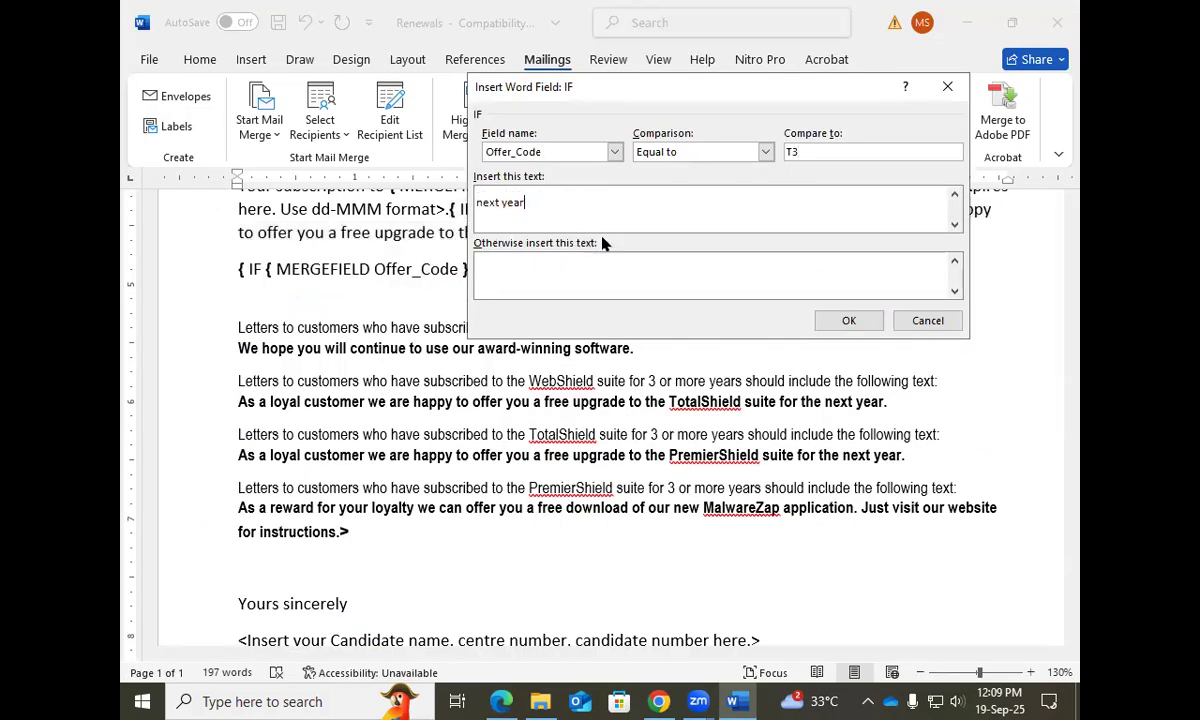
key("Up")
key("Up")
left_click(528, 209)
key("Delete")
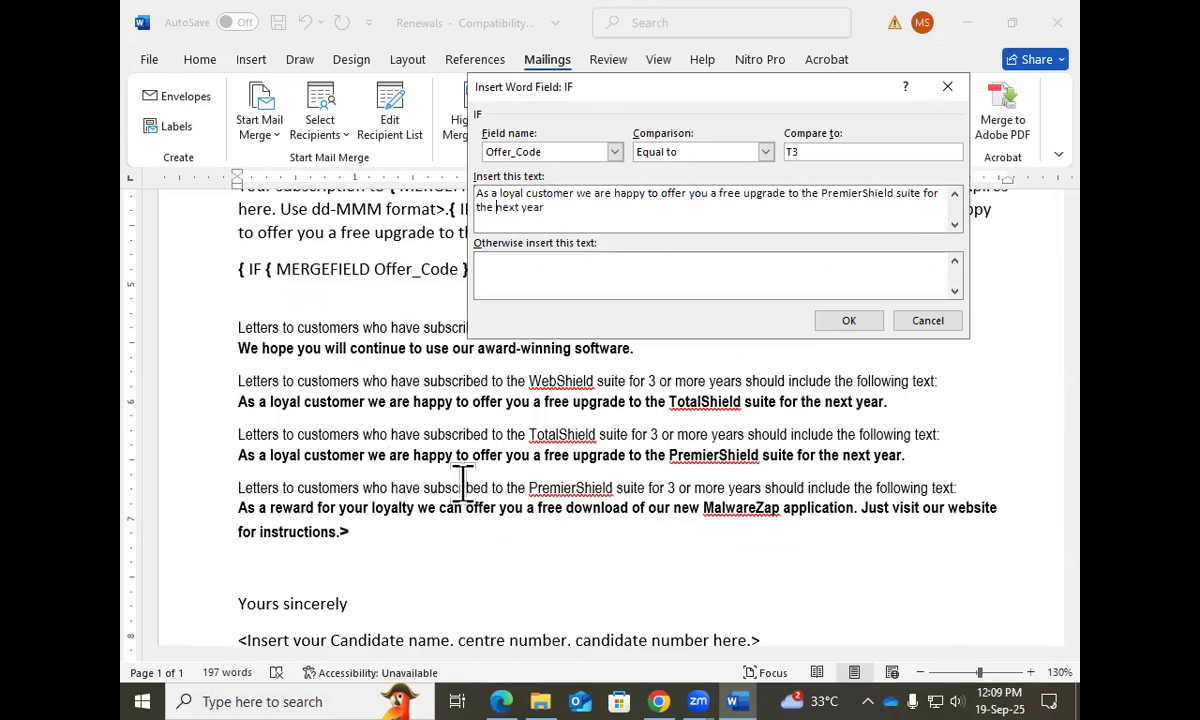
Copy the MalwareZap loyalty reward text from the PDF into the T3 rule's otherwise text, tidy its line break and accept the rule.
key("alt+Tab")
left_click_drag(470, 412, 540, 405)
key("ctrl+c")
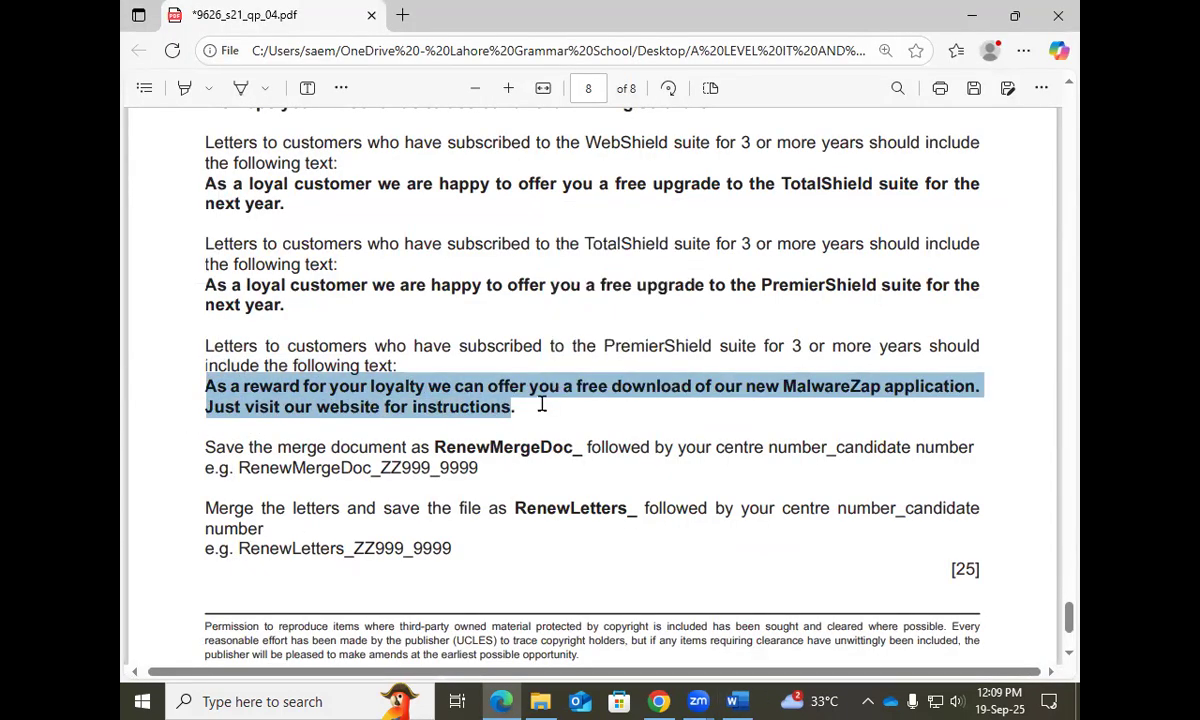
key("alt+Tab")
left_click(573, 275)
key("ctrl+v")
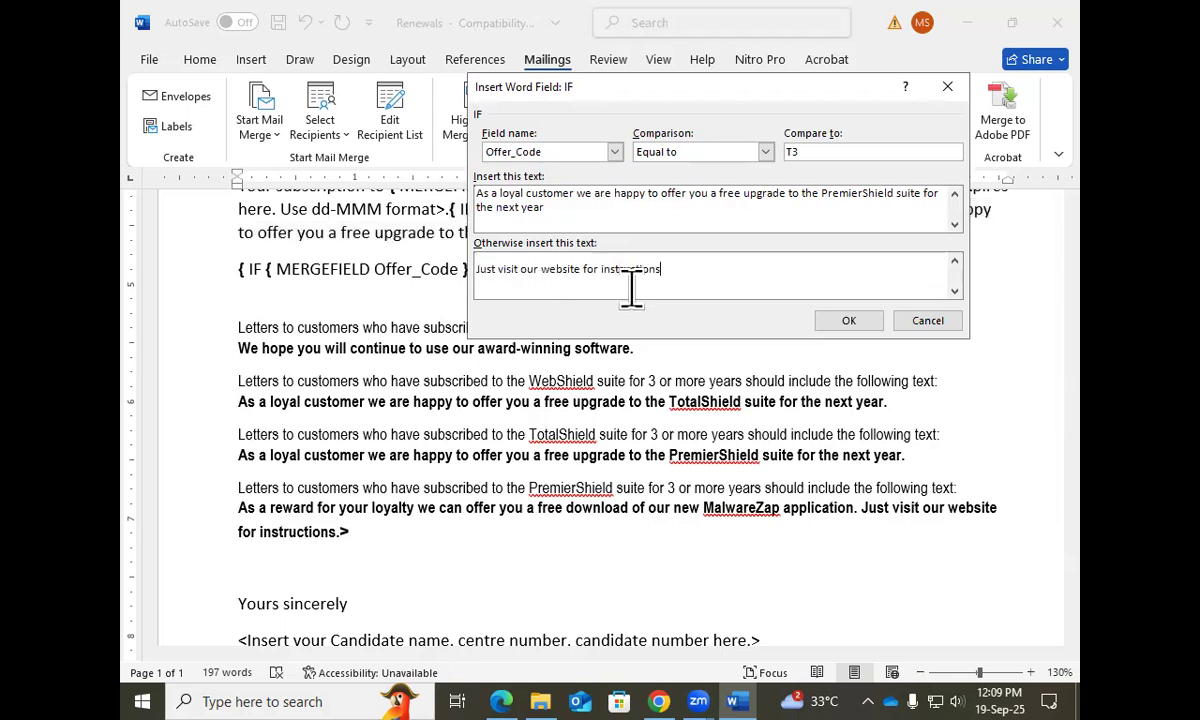
key("Up")
key("Up")
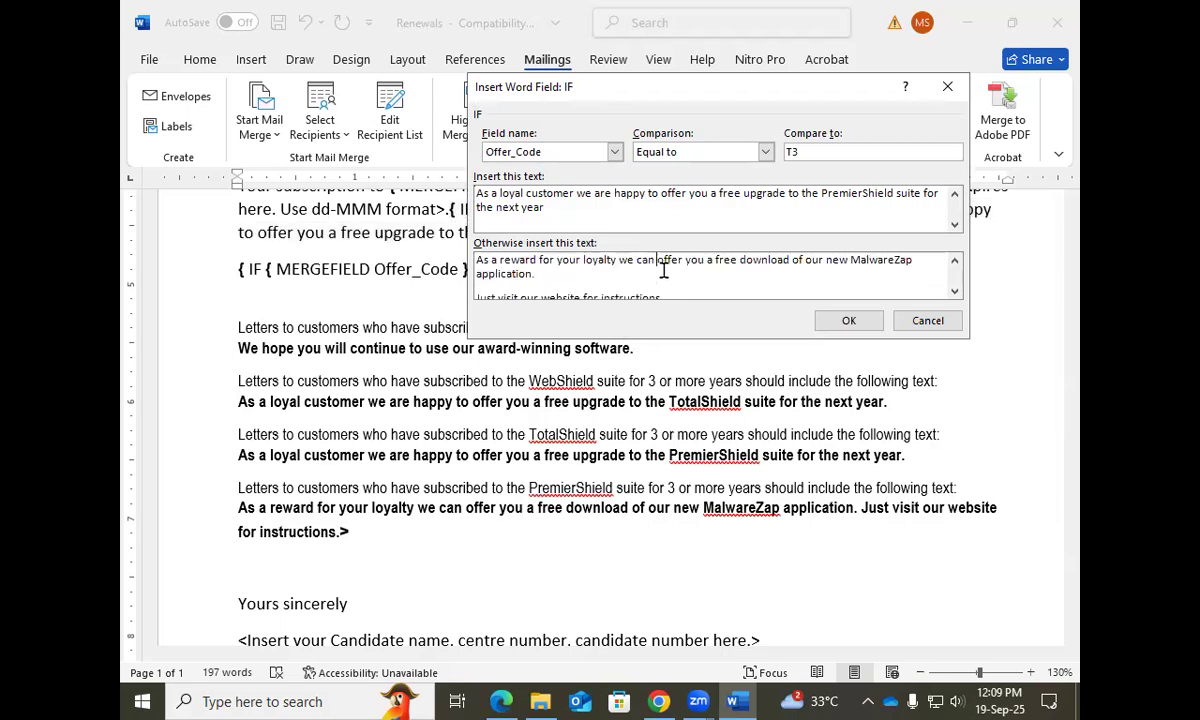
left_click(553, 277)
left_click(847, 321)
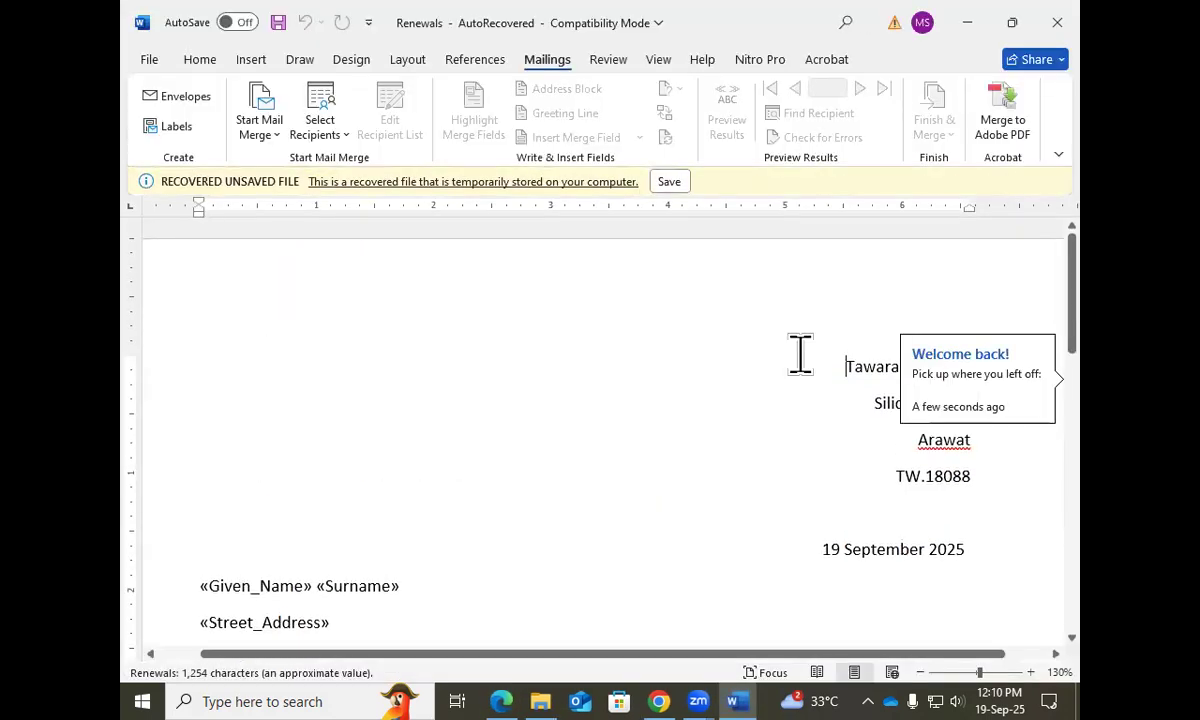
Look through the recovered Renewals letter, checking its merge fields and whether the conditional offer rules are present.
left_click(967, 22)
left_click(735, 701)
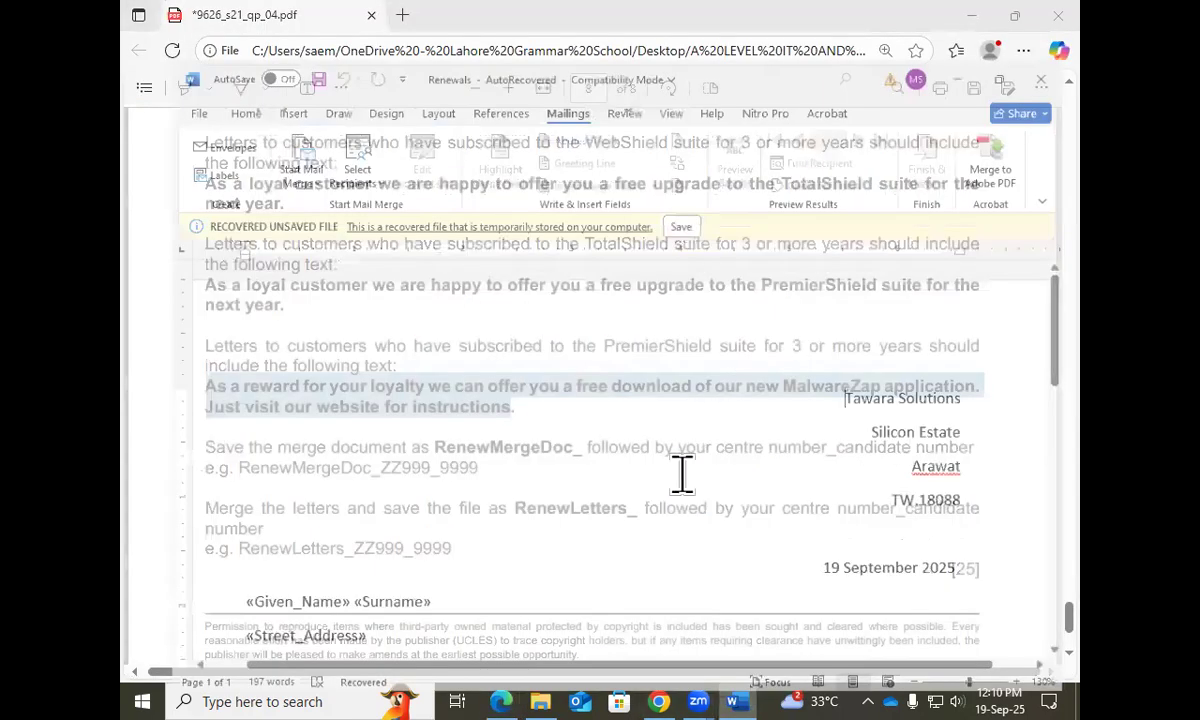
scroll(681, 474, "down", 5)
scroll(681, 478, "down", 1)
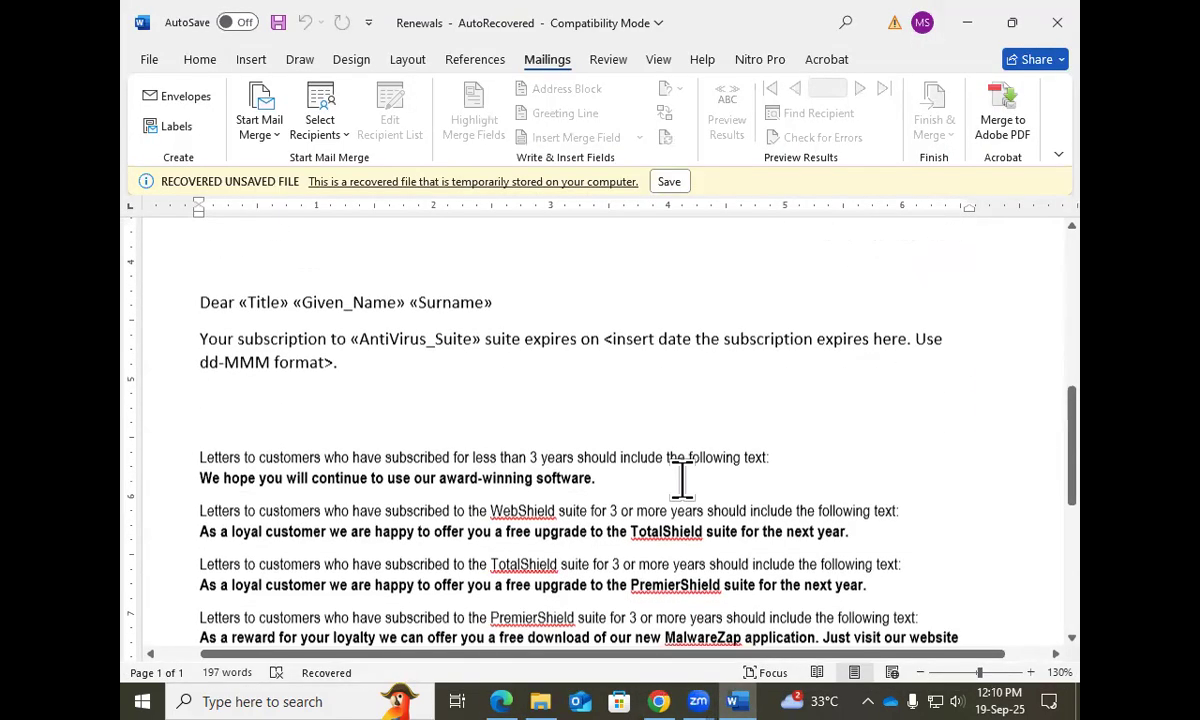
scroll(681, 480, "down", 1)
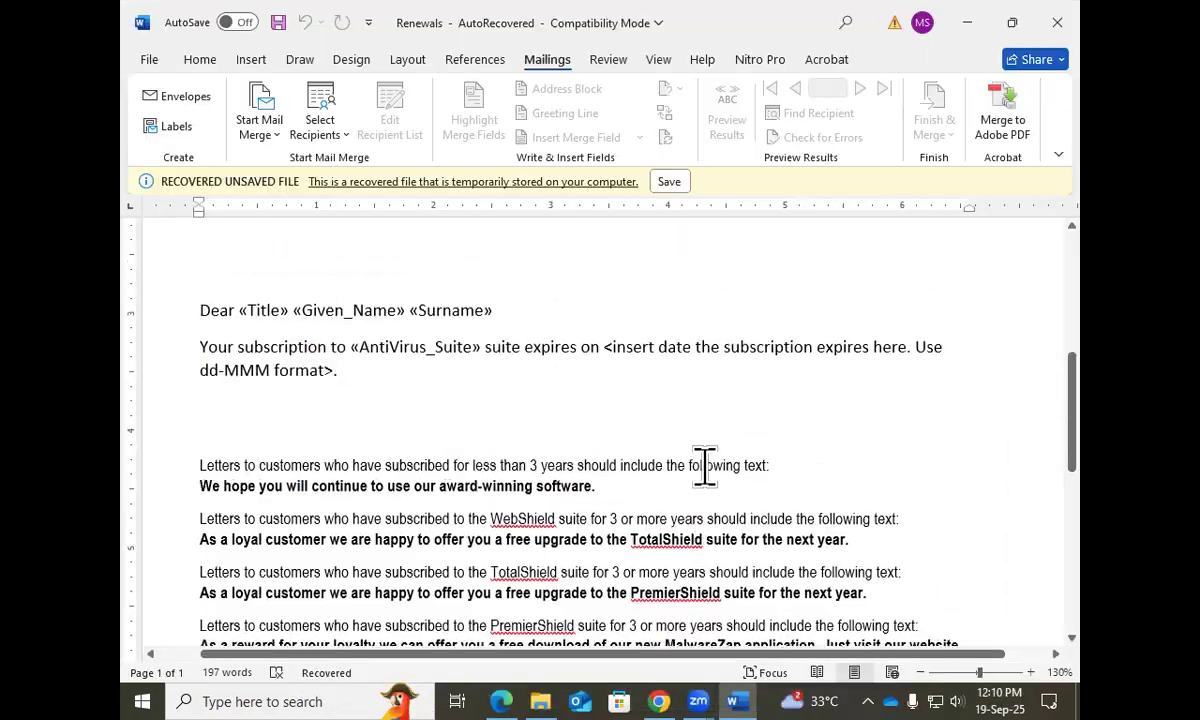
scroll(704, 465, "up", 5)
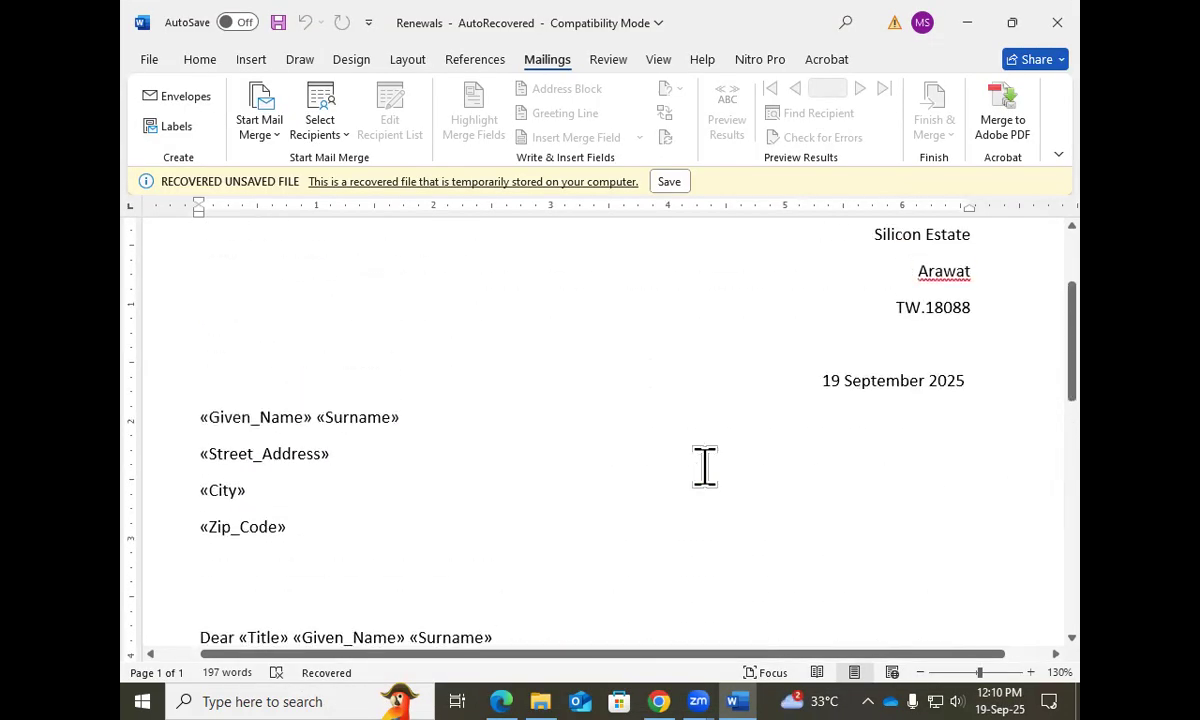
scroll(714, 440, "down", 8)
scroll(750, 445, "up", 2)
scroll(780, 520, "down", 2)
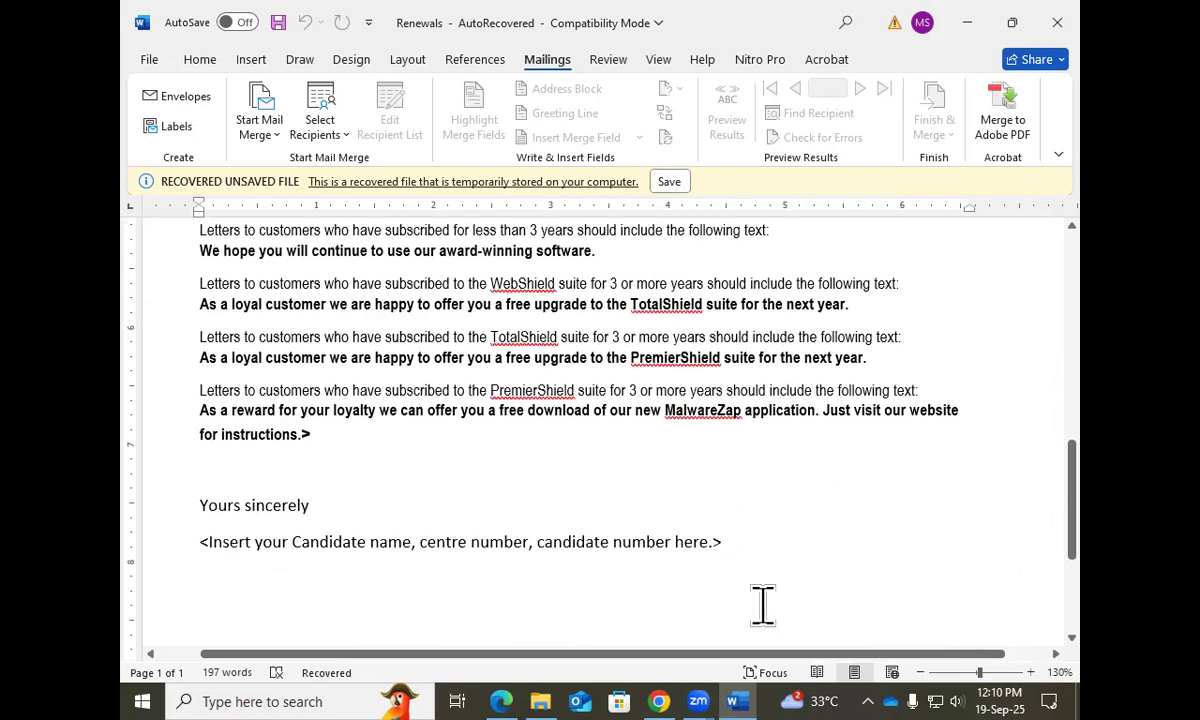
left_click(920, 673)
left_click(920, 673)
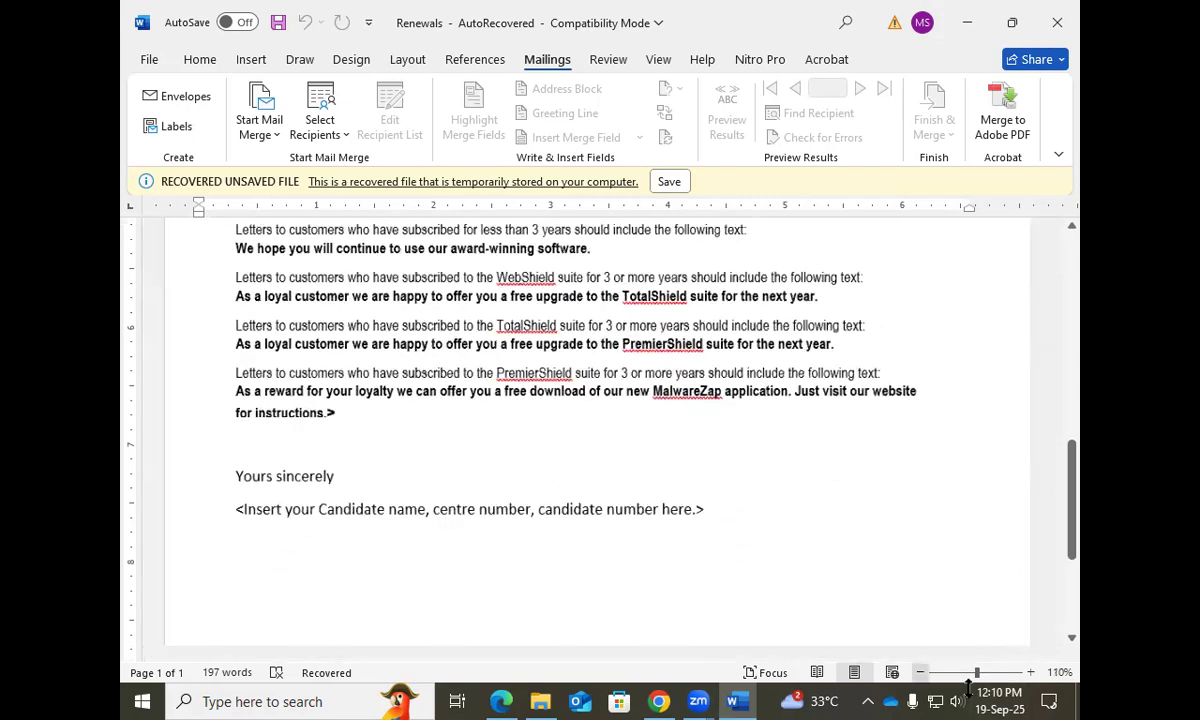
left_click(920, 673)
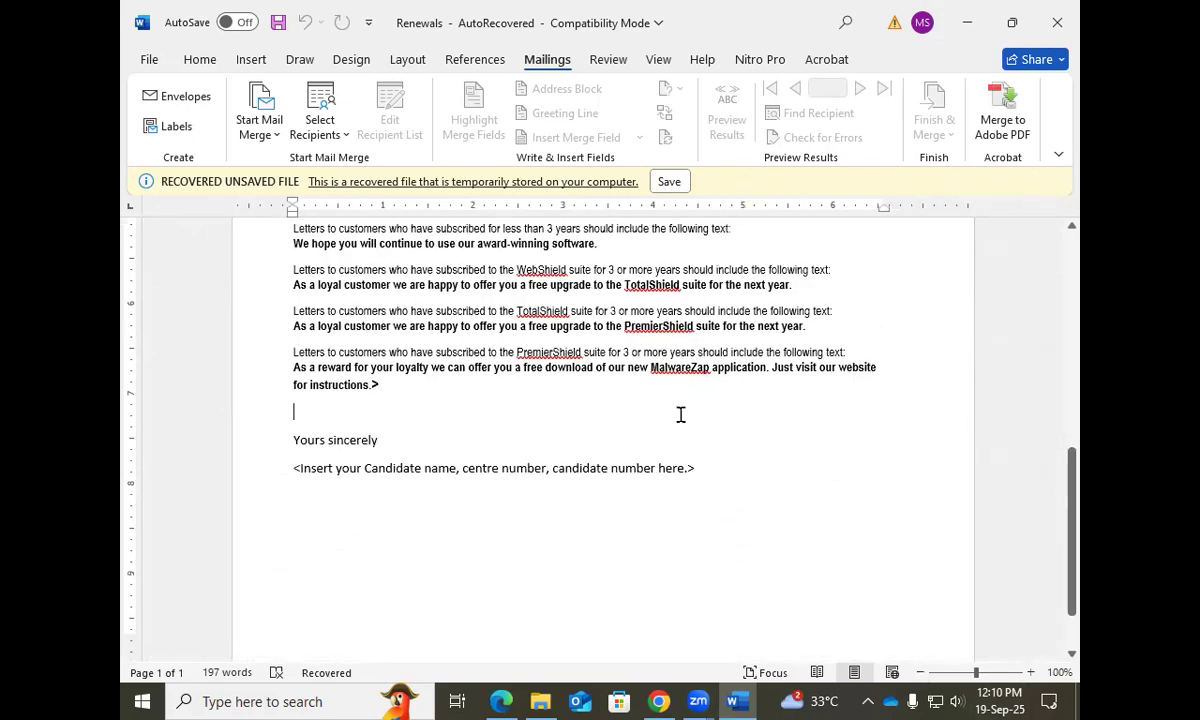
scroll(680, 414, "up", 4)
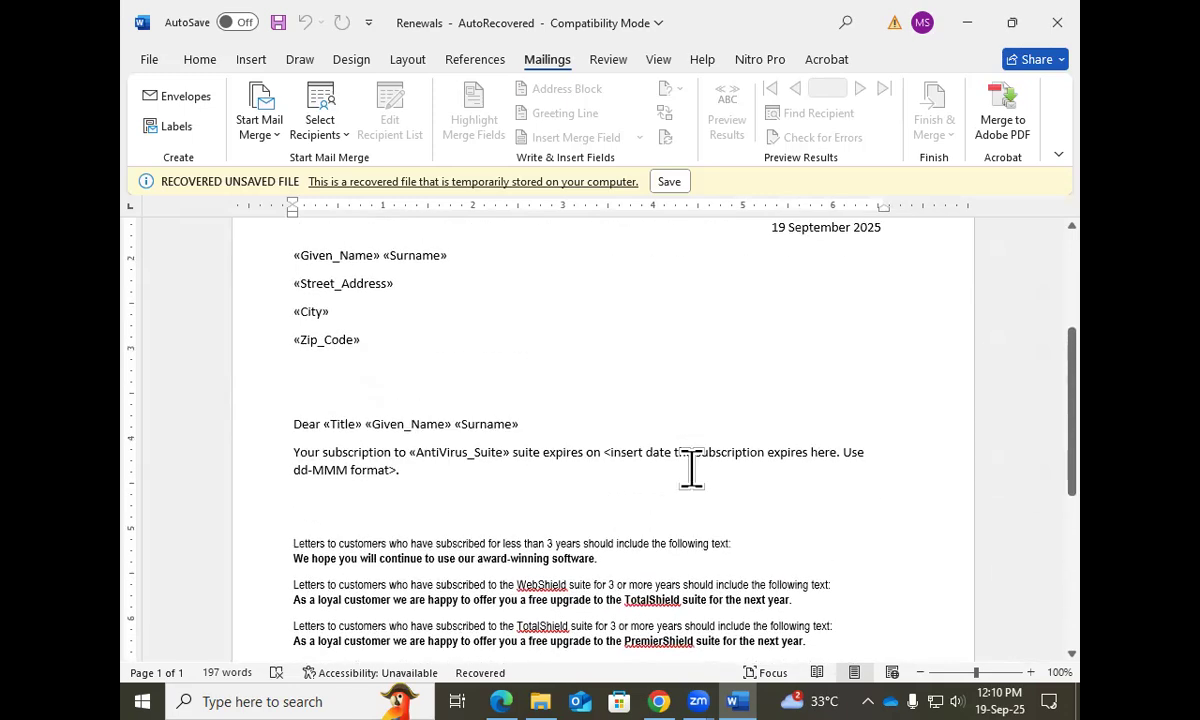
Minimise the recovered letter, the exam paper PDF and the source files folder to reach the desktop.
left_click(967, 22)
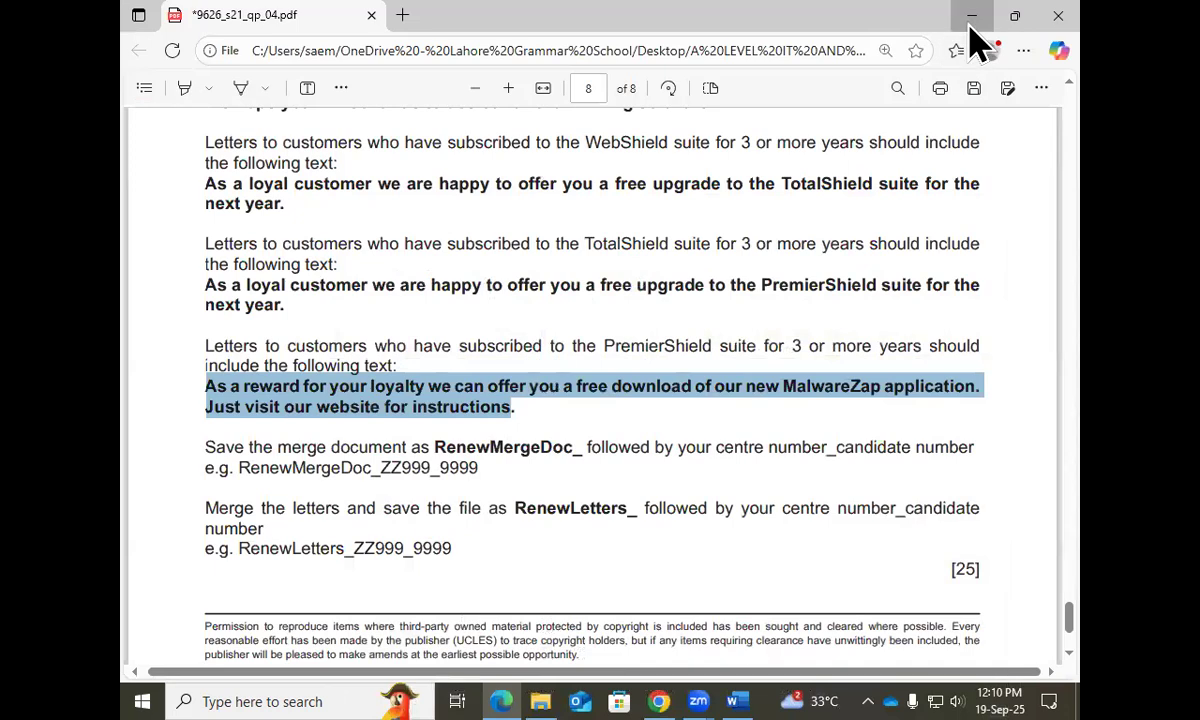
left_click(970, 20)
left_click(972, 18)
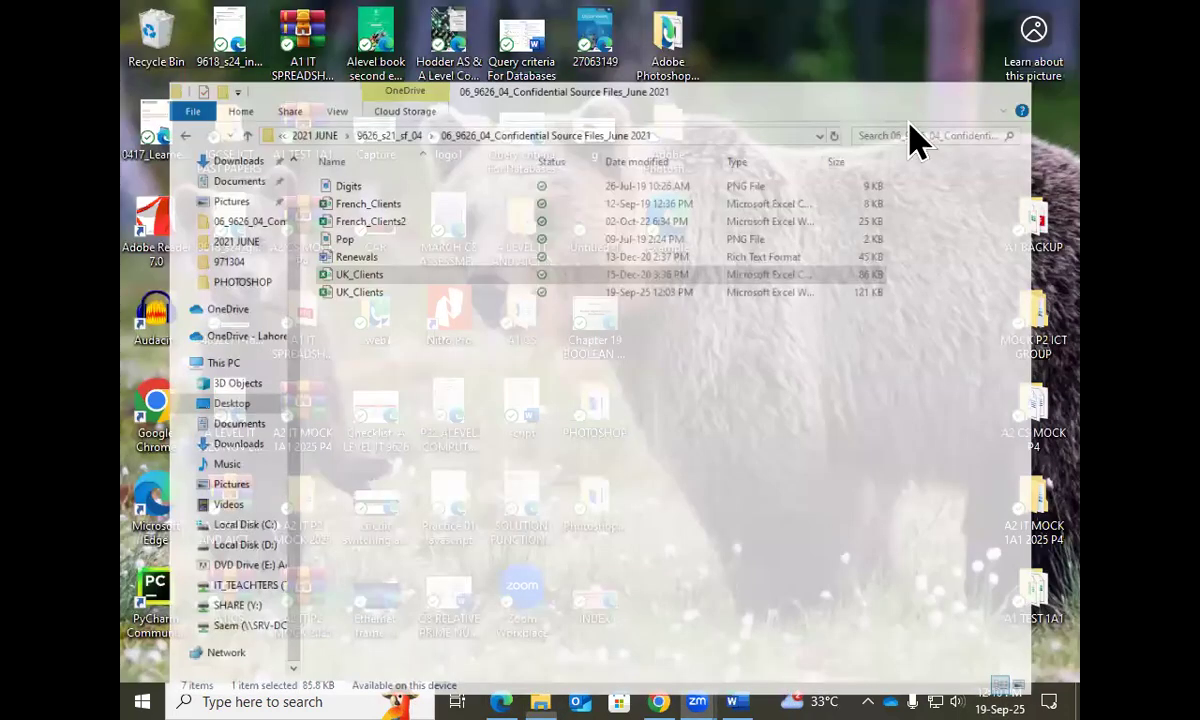